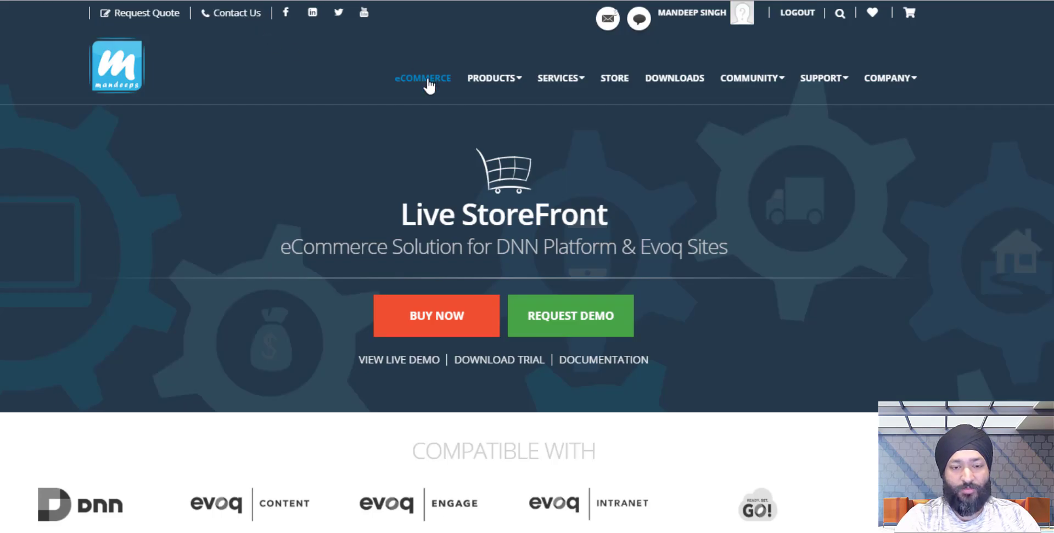
Jump to the Extensions section of the overview and look over the Google Analytics entry.
{"action": "scroll", "coordinate": [282, 145], "scroll_direction": "down", "scroll_amount": 6}
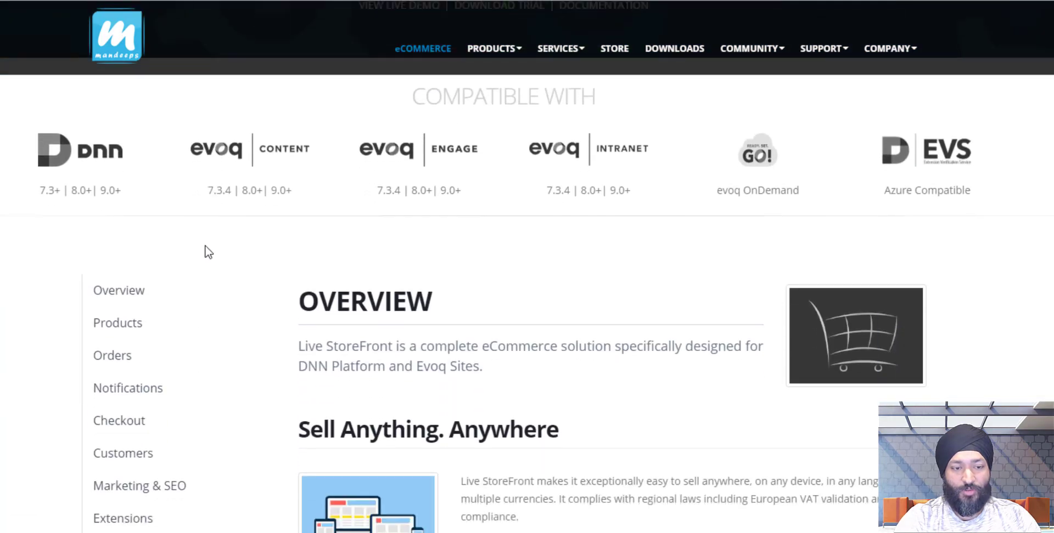
{"action": "left_click", "coordinate": [146, 519]}
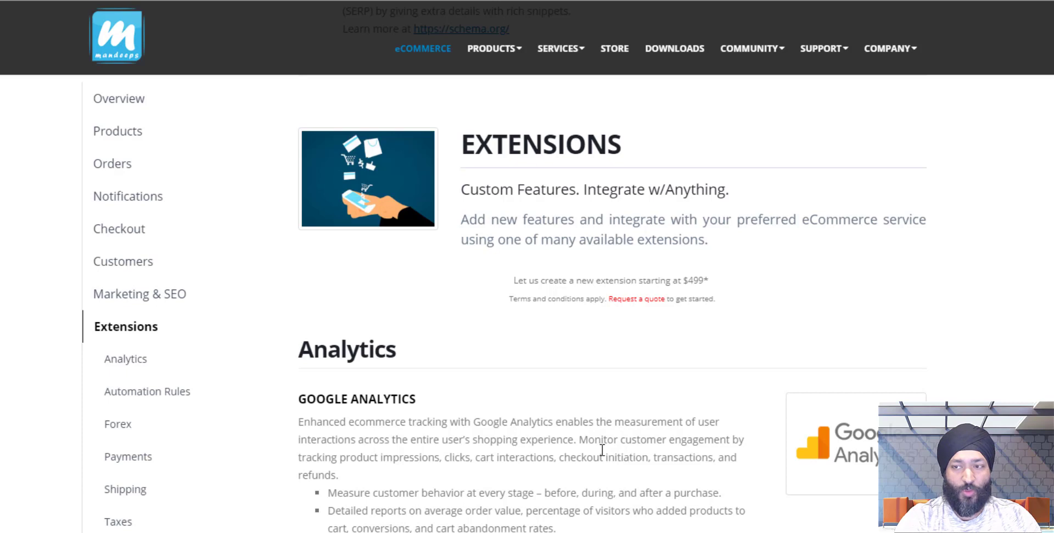
{"action": "scroll", "coordinate": [602, 450], "scroll_direction": "down", "scroll_amount": 3}
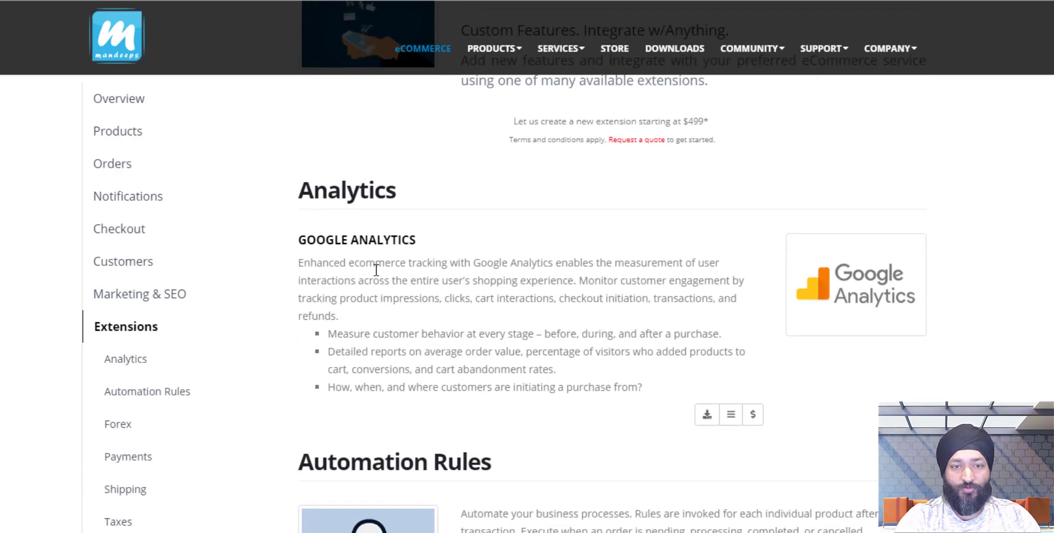
{"action": "double_click", "coordinate": [367, 241]}
{"action": "triple_click", "coordinate": [367, 242]}
{"action": "left_click", "coordinate": [492, 313]}
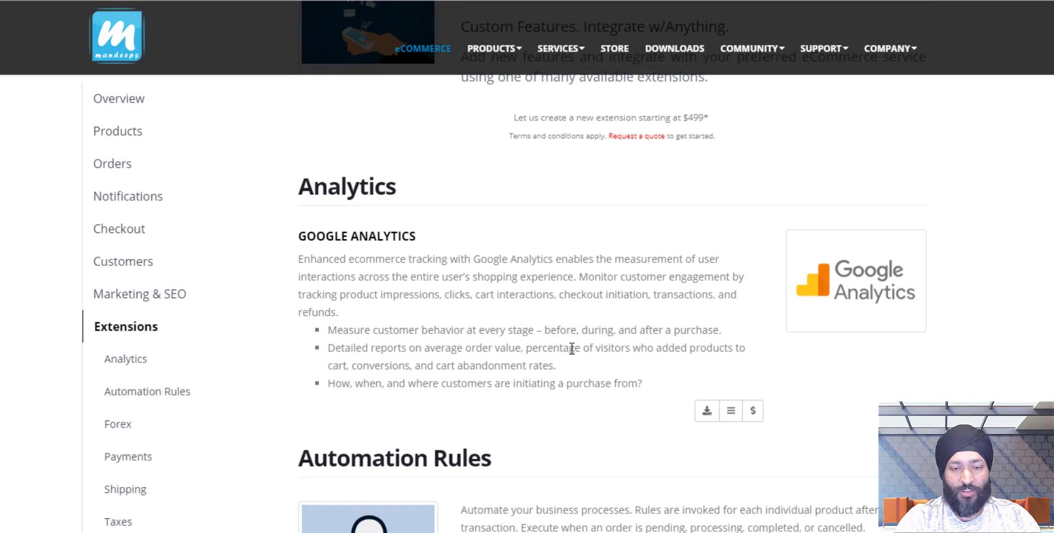
Scroll on through the Forex and Payments extensions, then go to the Downloads page.
{"action": "scroll", "coordinate": [571, 349], "scroll_direction": "down", "scroll_amount": 10}
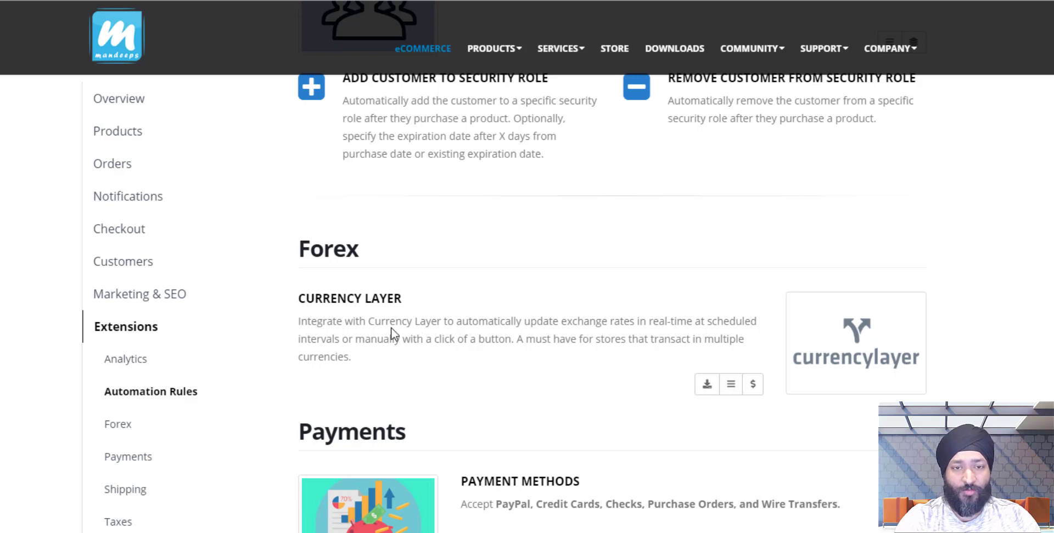
{"action": "scroll", "coordinate": [428, 347], "scroll_direction": "down", "scroll_amount": 7}
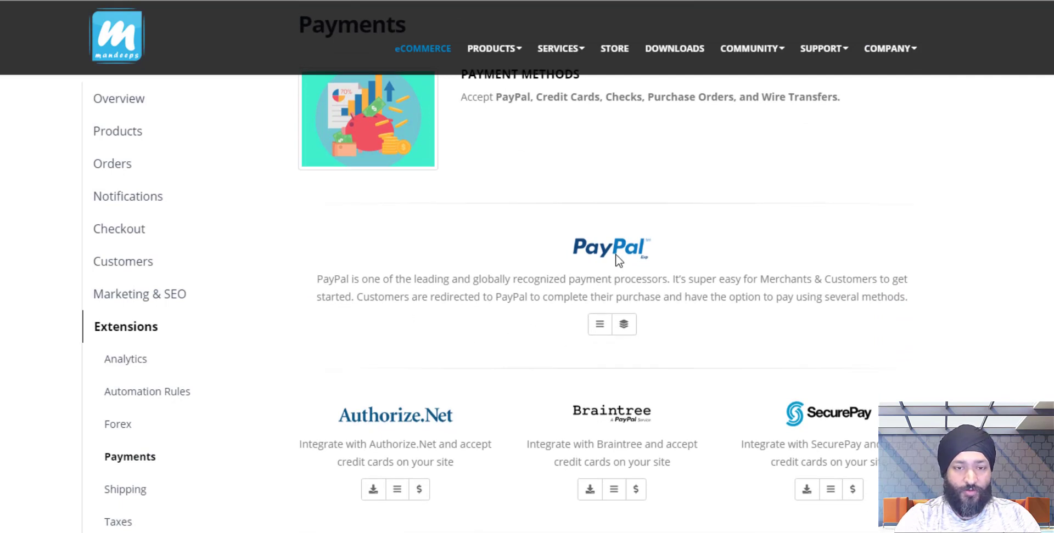
{"action": "scroll", "coordinate": [546, 276], "scroll_direction": "down", "scroll_amount": 2}
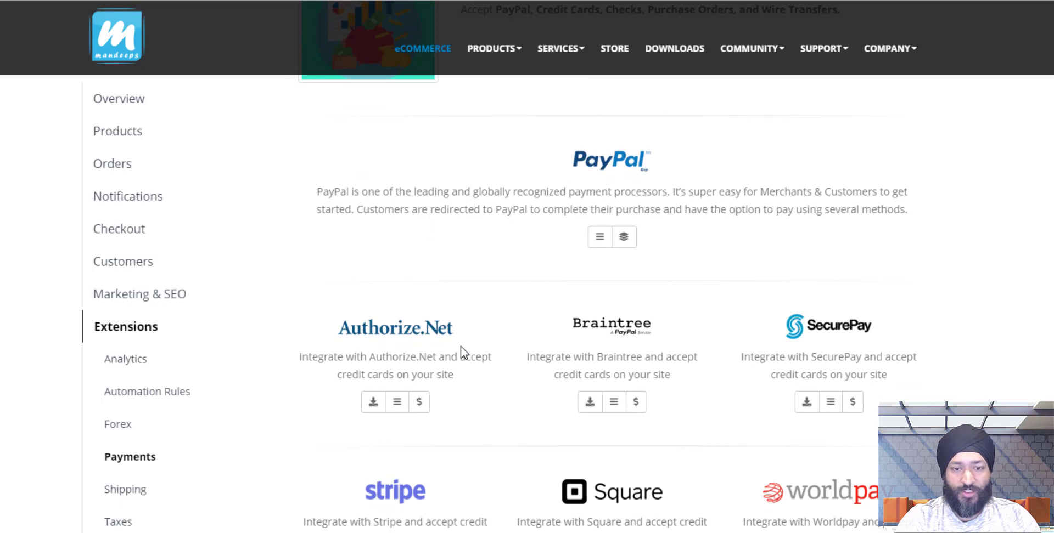
{"action": "scroll", "coordinate": [487, 329], "scroll_direction": "down", "scroll_amount": 2}
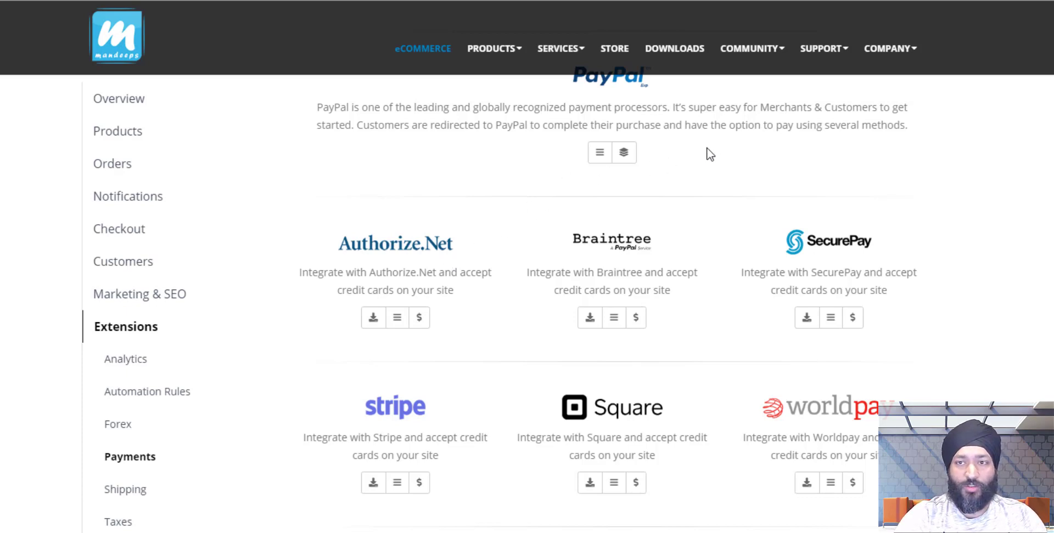
{"action": "left_click", "coordinate": [679, 55]}
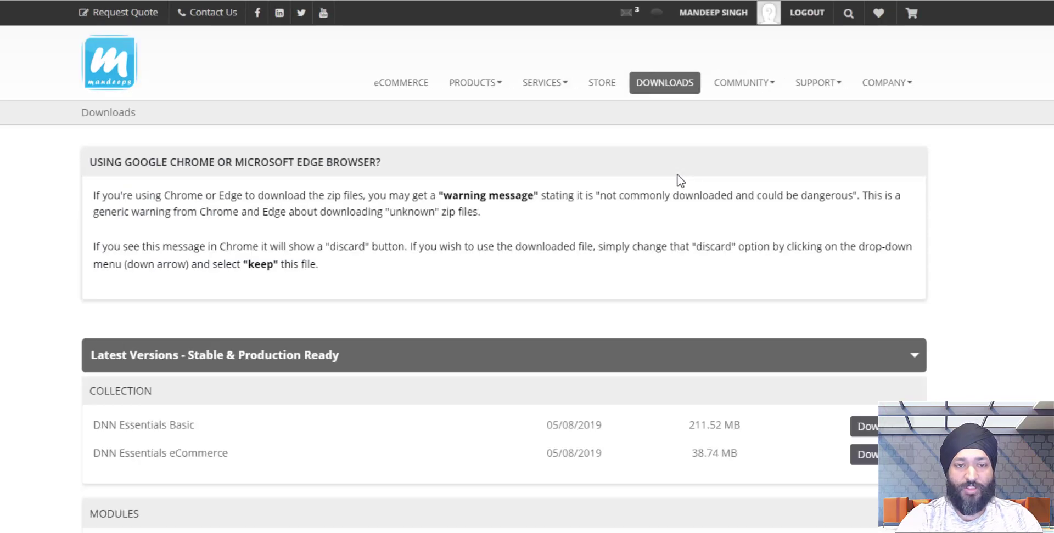
{"action": "scroll", "coordinate": [647, 242], "scroll_direction": "down", "scroll_amount": 9}
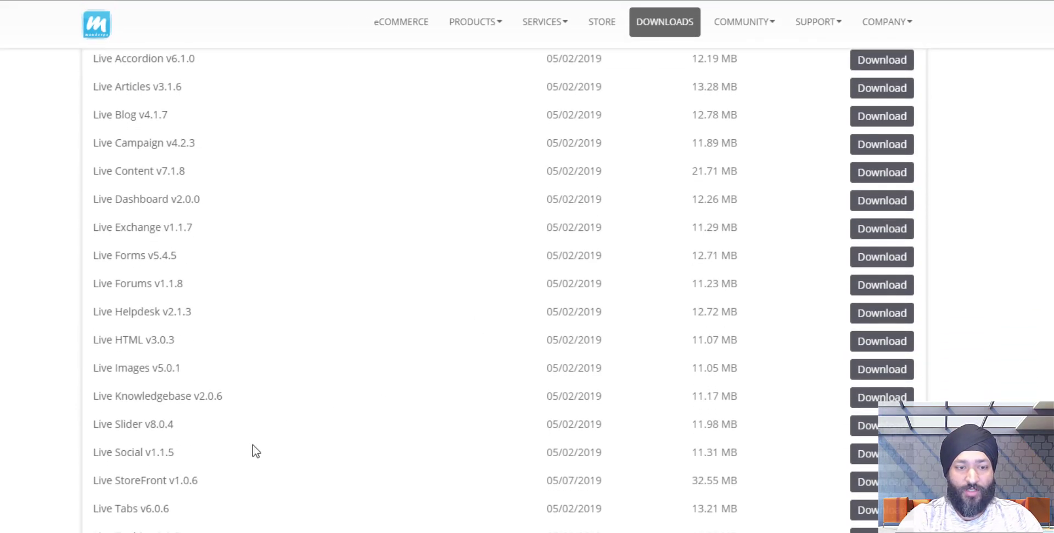
{"action": "scroll", "coordinate": [176, 491], "scroll_direction": "down", "scroll_amount": 15}
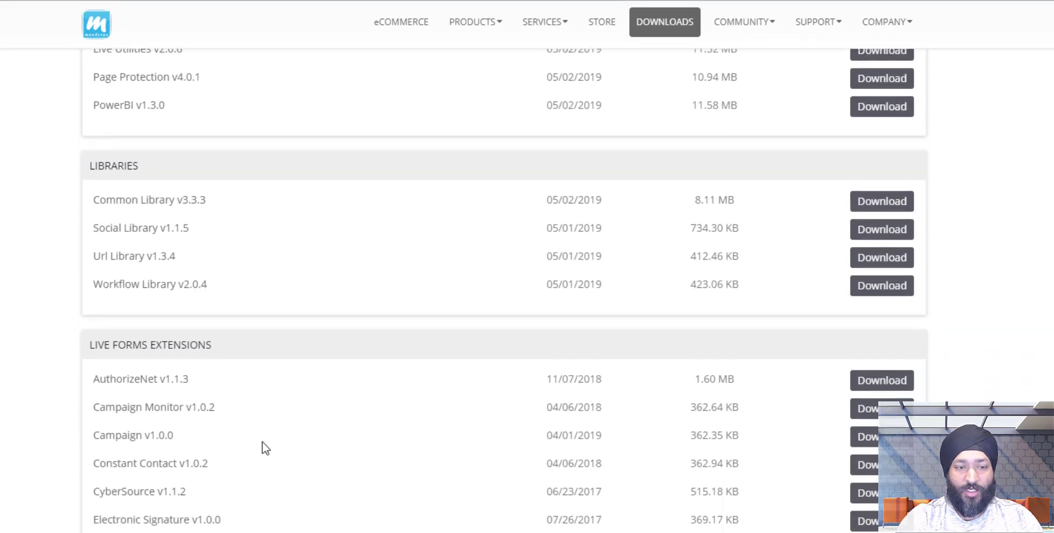
{"action": "scroll", "coordinate": [164, 252], "scroll_direction": "down", "scroll_amount": 5}
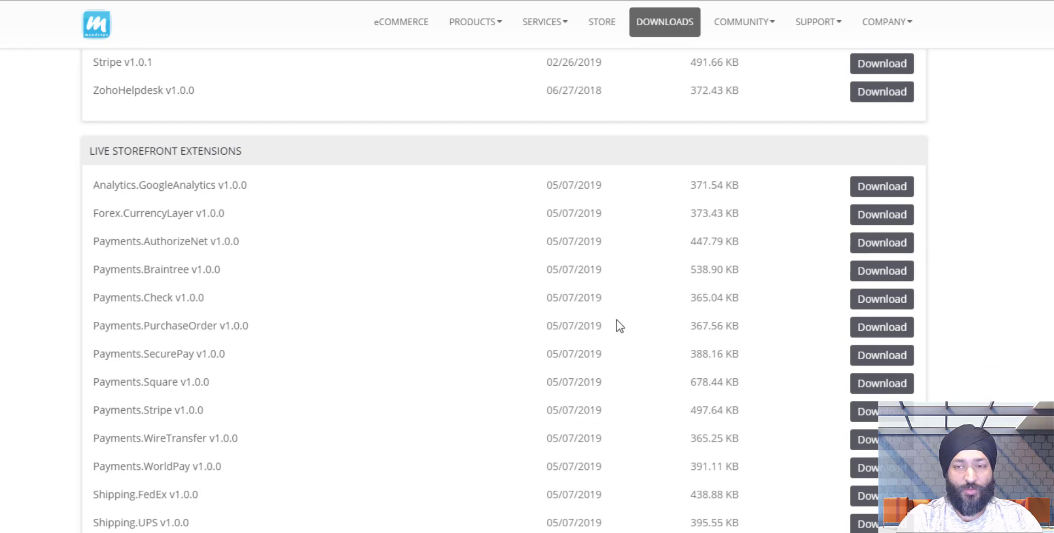
{"action": "scroll", "coordinate": [616, 324], "scroll_direction": "up", "scroll_amount": 18}
{"action": "scroll", "coordinate": [592, 328], "scroll_direction": "up", "scroll_amount": 10}
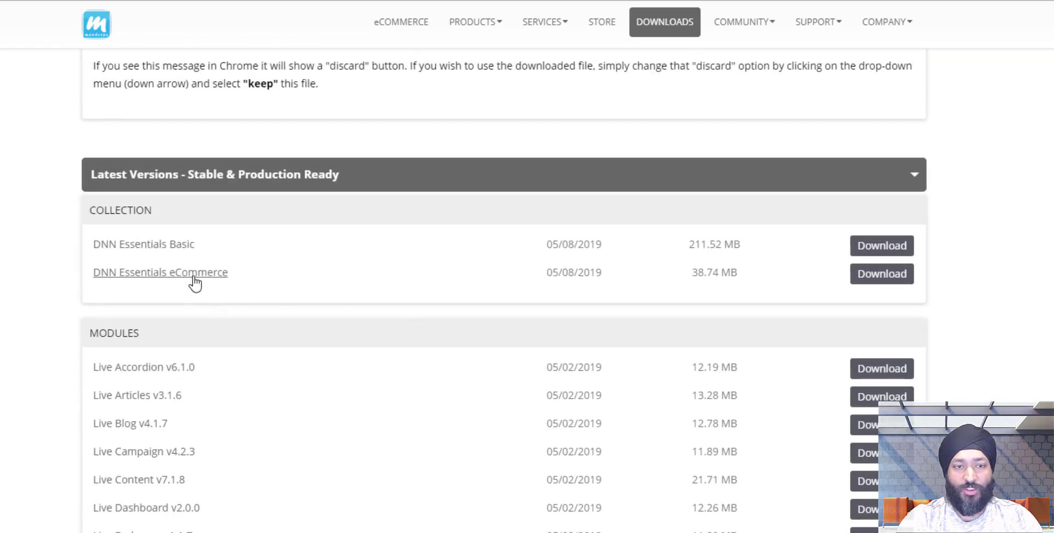
{"action": "scroll", "coordinate": [294, 287], "scroll_direction": "up", "scroll_amount": 4}
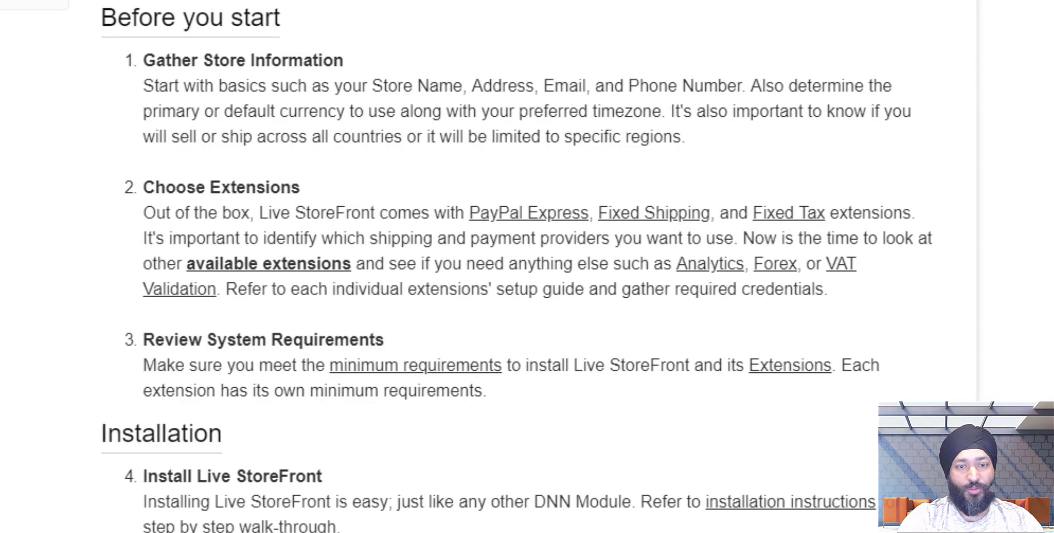
Read the Review System Requirements and Installation items of the Before you start checklist.
{"action": "triple_click", "coordinate": [199, 343]}
{"action": "left_click", "coordinate": [199, 343]}
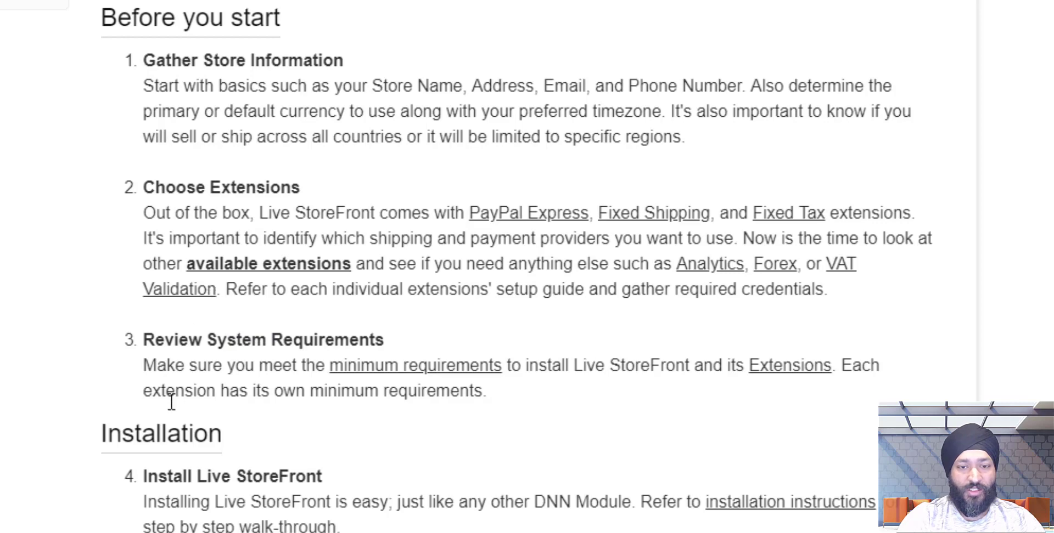
{"action": "scroll", "coordinate": [175, 426], "scroll_direction": "down", "scroll_amount": 2}
{"action": "double_click", "coordinate": [158, 308]}
{"action": "scroll", "coordinate": [78, 324], "scroll_direction": "down", "scroll_amount": 4}
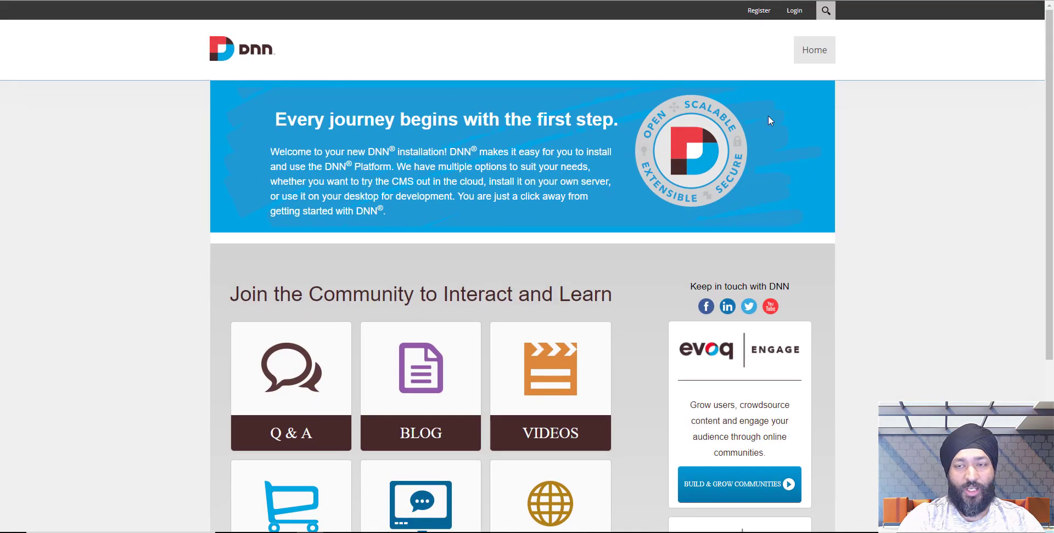
Log in to the DNN site with the host superuser account and its password.
{"action": "left_click", "coordinate": [796, 12]}
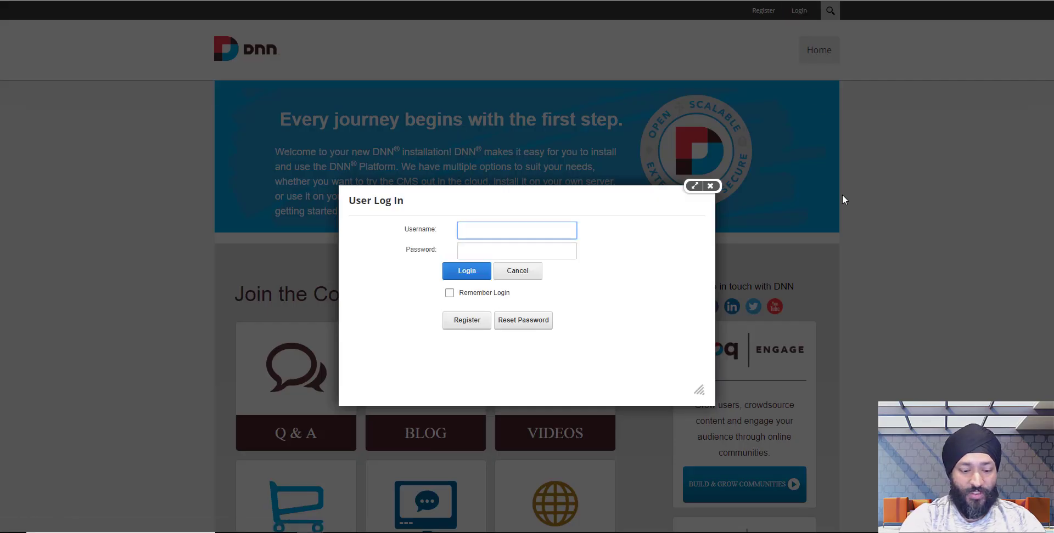
{"action": "type", "text": "host"}
{"action": "key", "text": "Tab"}
{"action": "type", "text": "****"}
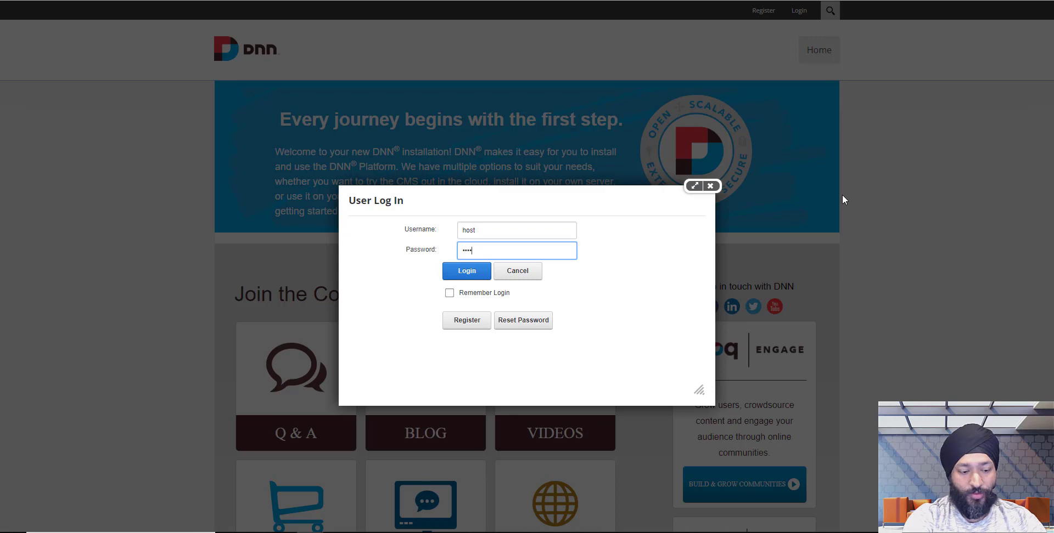
{"action": "key", "text": "Return"}
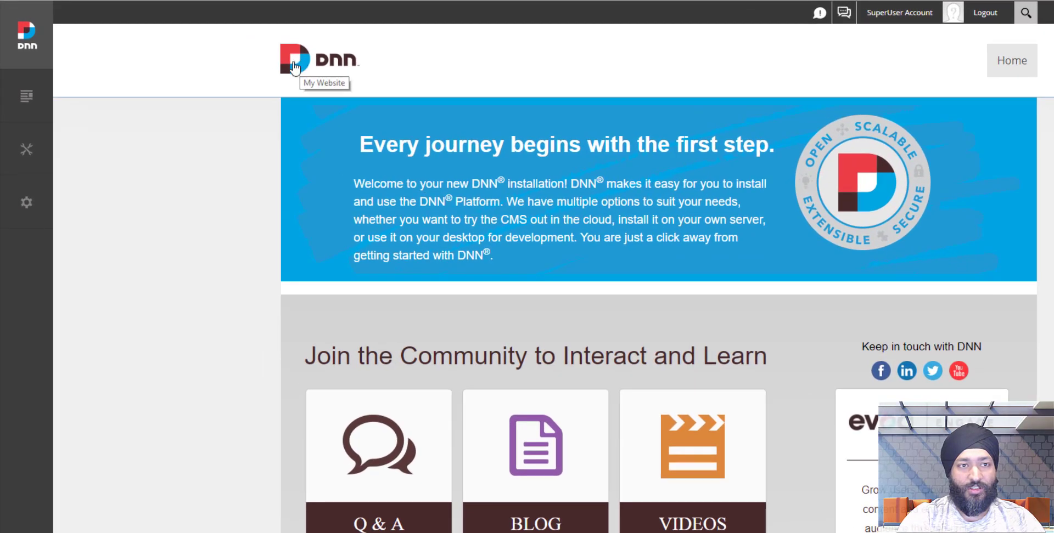
Open the Extensions manager from Settings and bring up the live storefront folder window.
{"action": "mouse_move", "coordinate": [52, 194]}
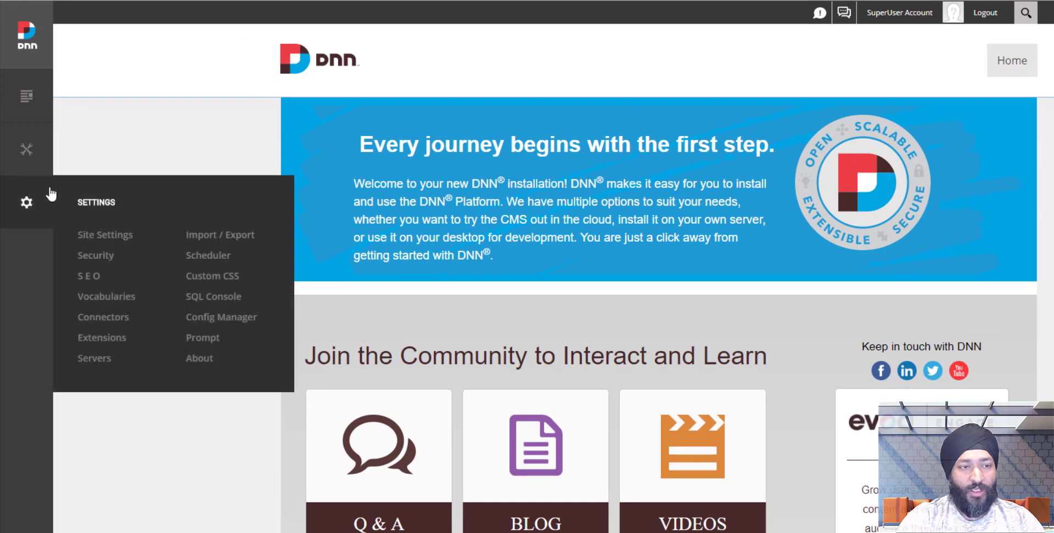
{"action": "left_click", "coordinate": [100, 342]}
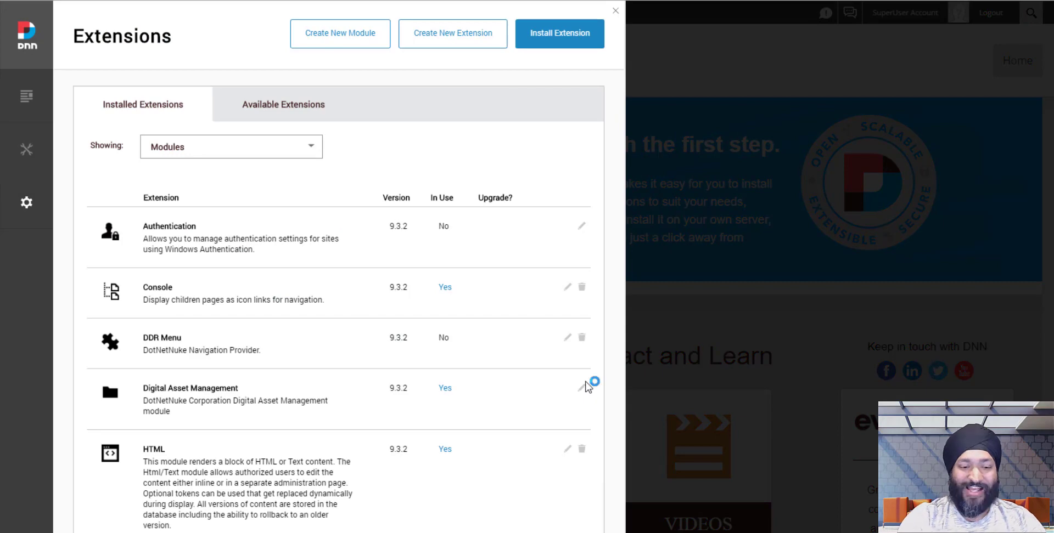
{"action": "key", "text": "alt+Tab"}
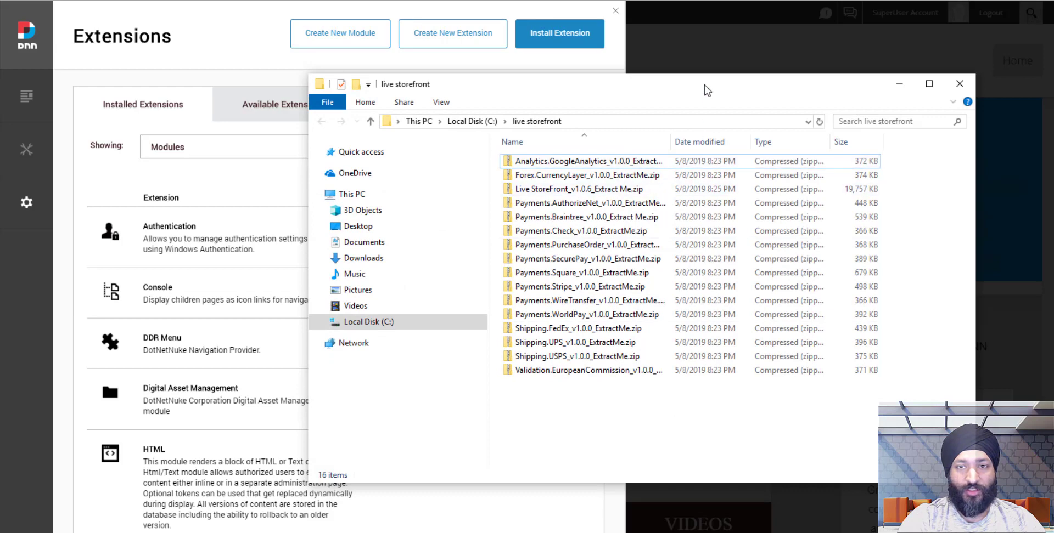
Add a new subfolder called 'Install Files' in the live storefront directory.
{"action": "left_click_drag", "start_coordinate": [703, 86], "coordinate": [678, 105]}
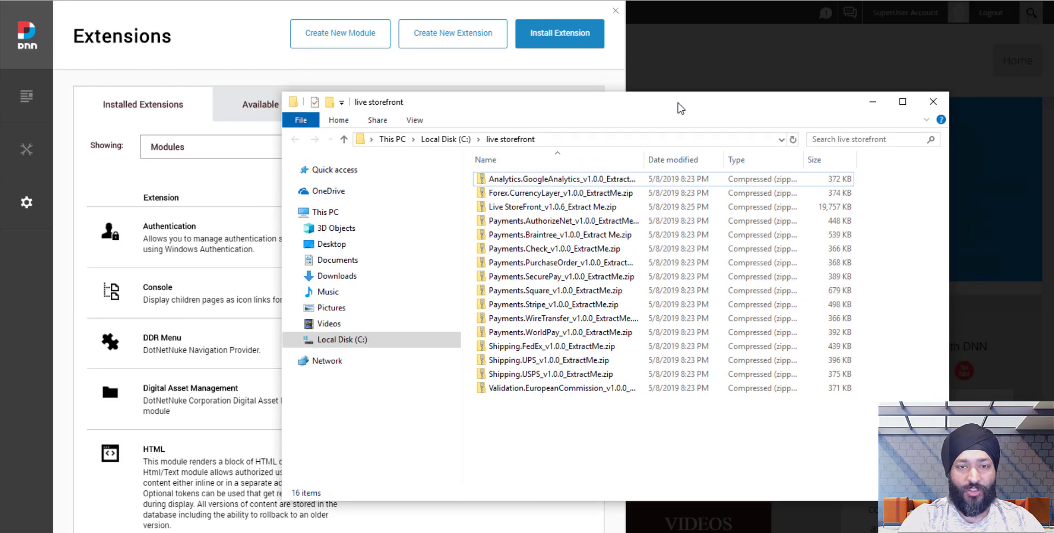
{"action": "left_click", "coordinate": [588, 208]}
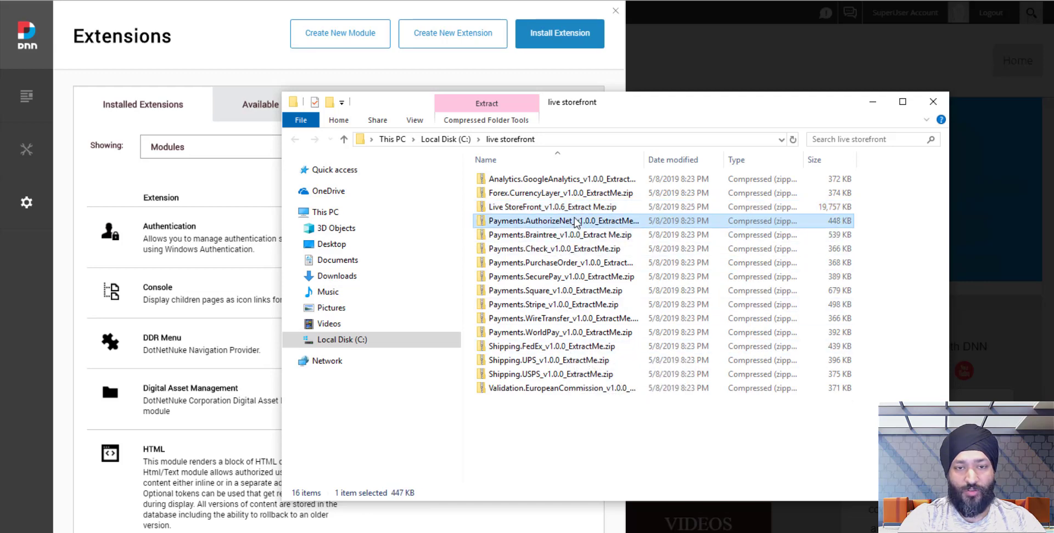
{"action": "right_click", "coordinate": [570, 429]}
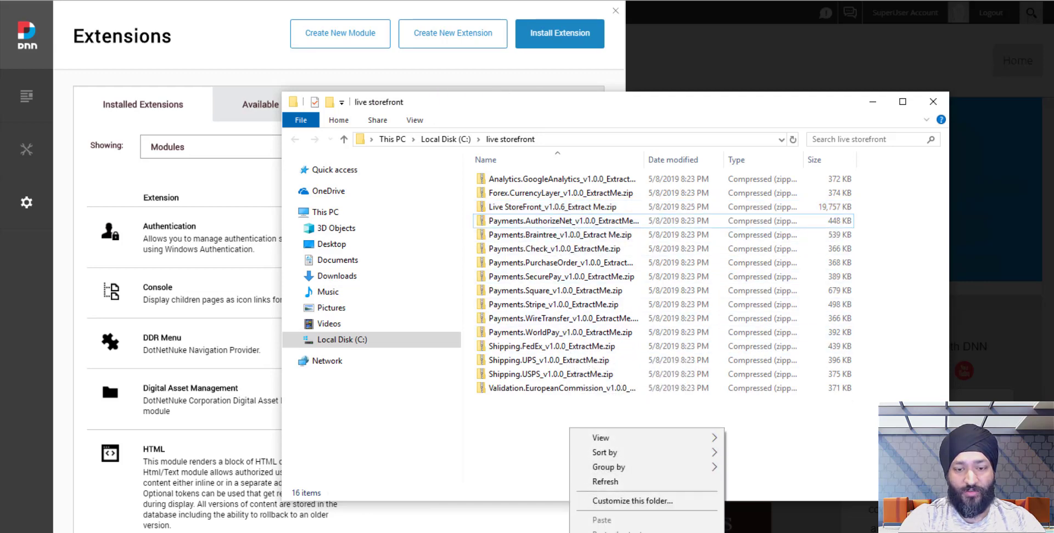
{"action": "left_click", "coordinate": [755, 405]}
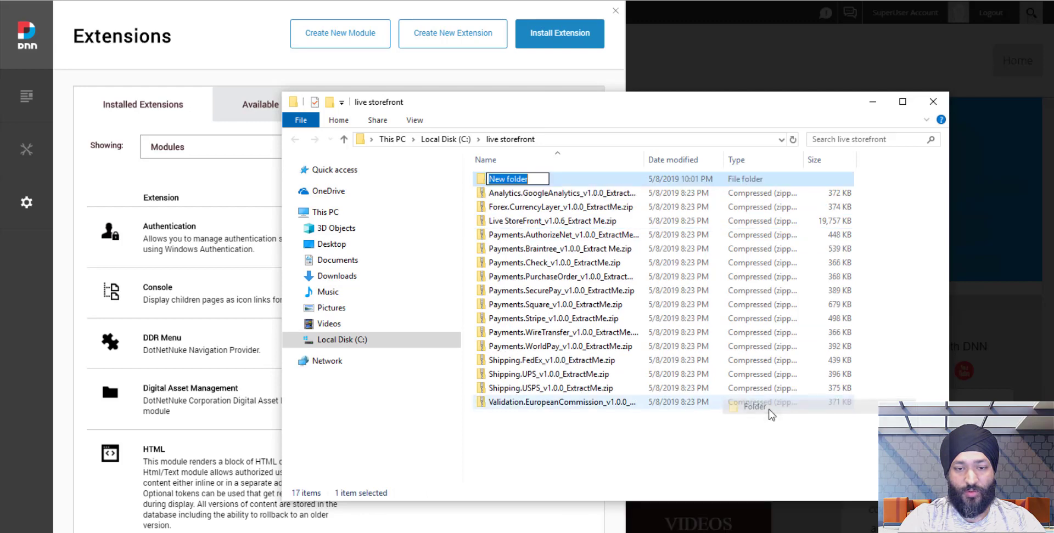
{"action": "key", "text": "BackSpace"}
{"action": "type", "text": "Install Files"}
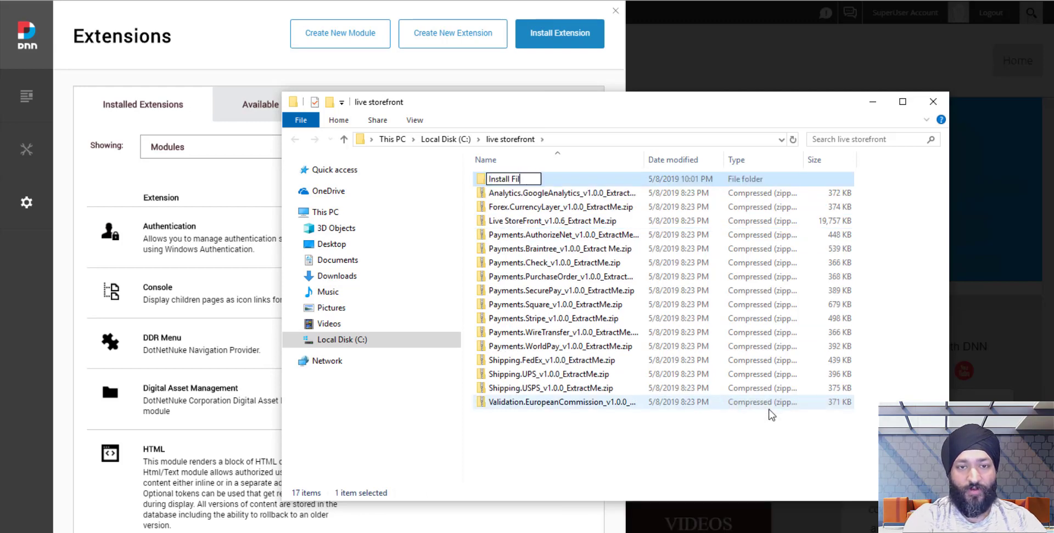
{"action": "key", "text": "Return"}
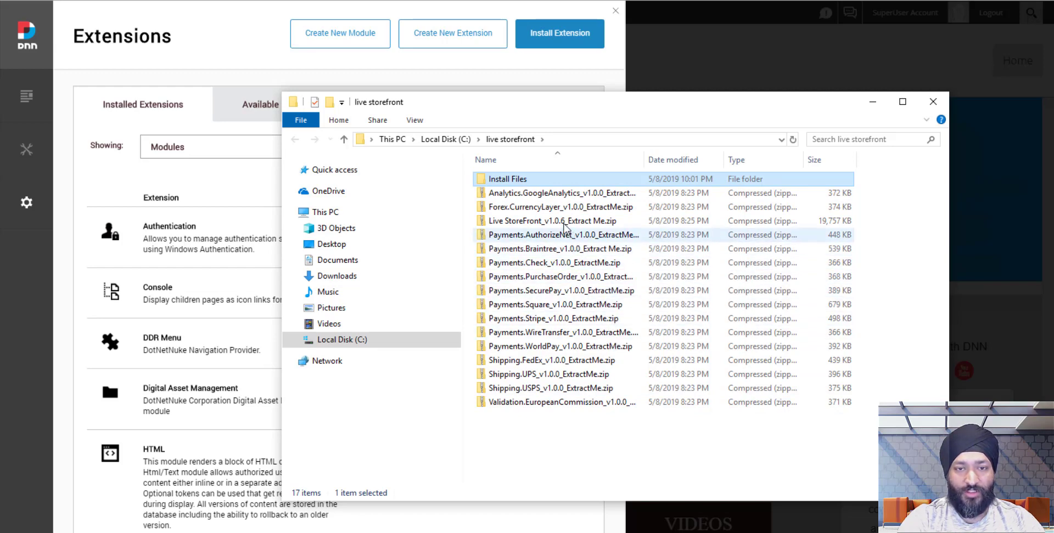
Open the Install Files folder inside the Live StoreFront_v1.0.6 archive and review its package zips.
{"action": "double_click", "coordinate": [516, 222]}
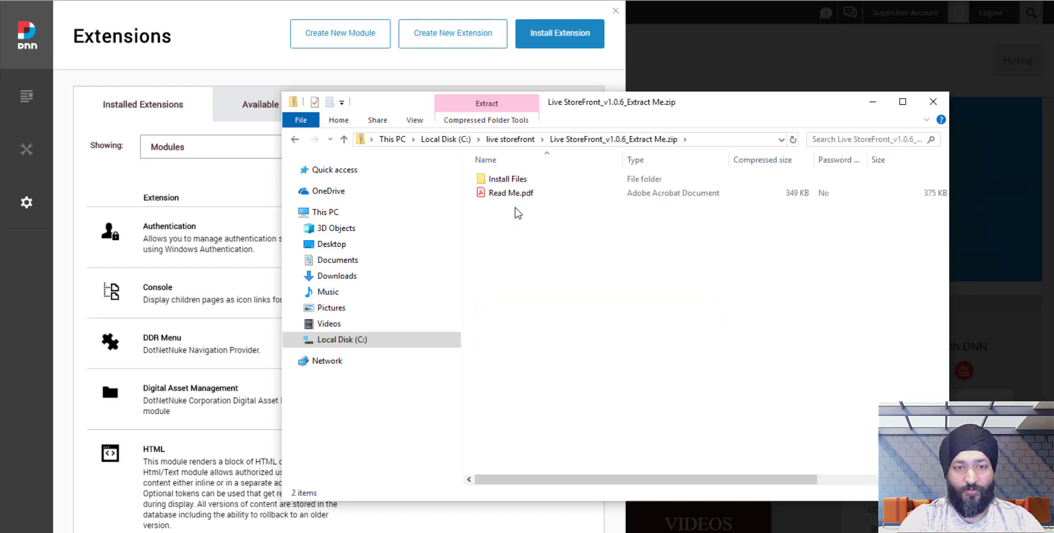
{"action": "double_click", "coordinate": [503, 183]}
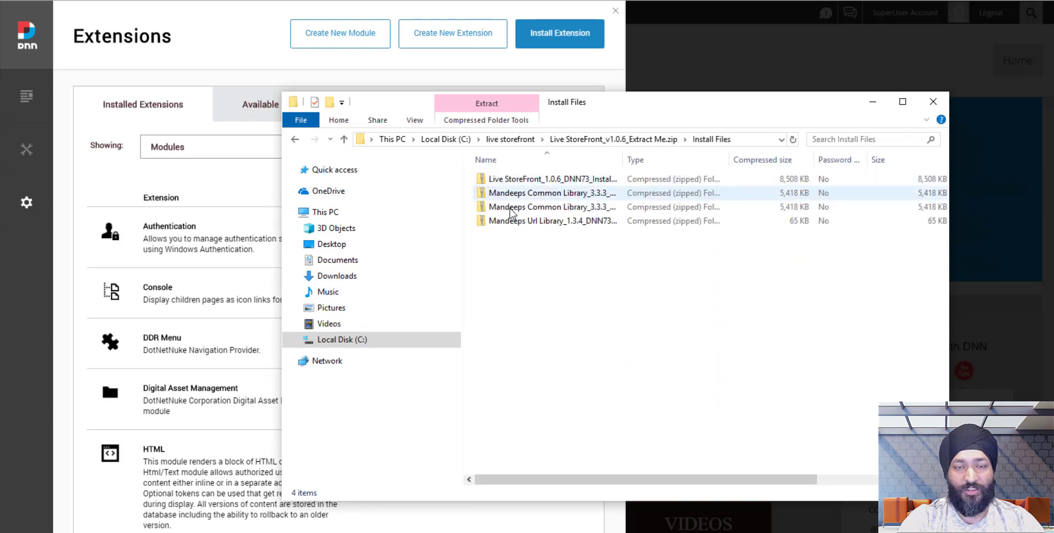
{"action": "left_click_drag", "start_coordinate": [622, 161], "coordinate": [693, 161]}
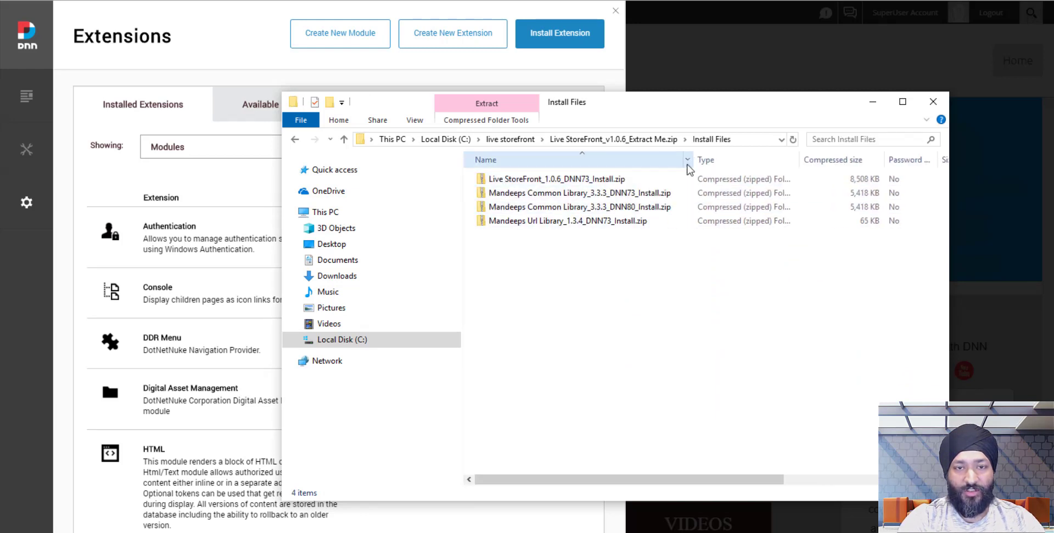
{"action": "left_click", "coordinate": [607, 183]}
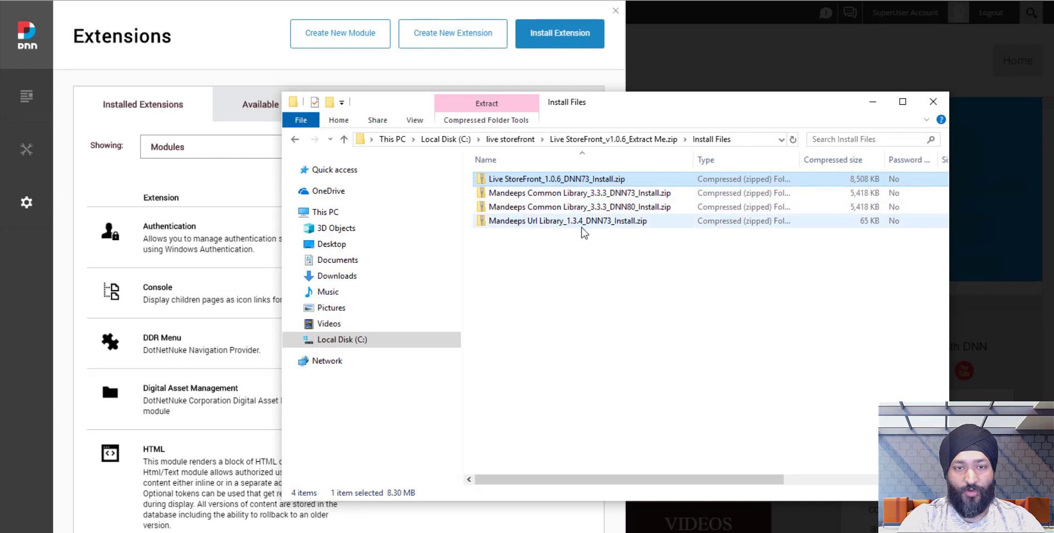
{"action": "left_click", "coordinate": [591, 246]}
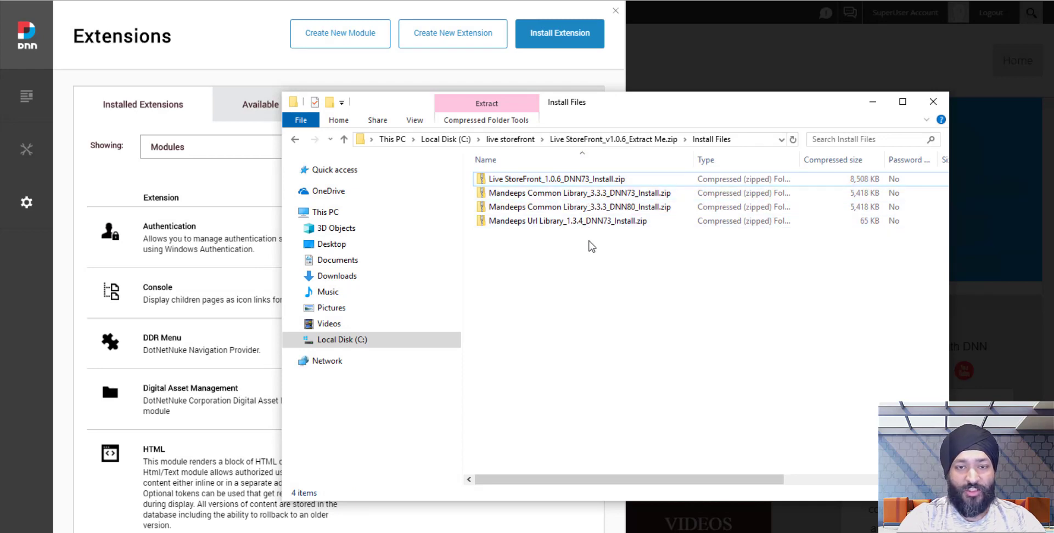
{"action": "left_click", "coordinate": [628, 210]}
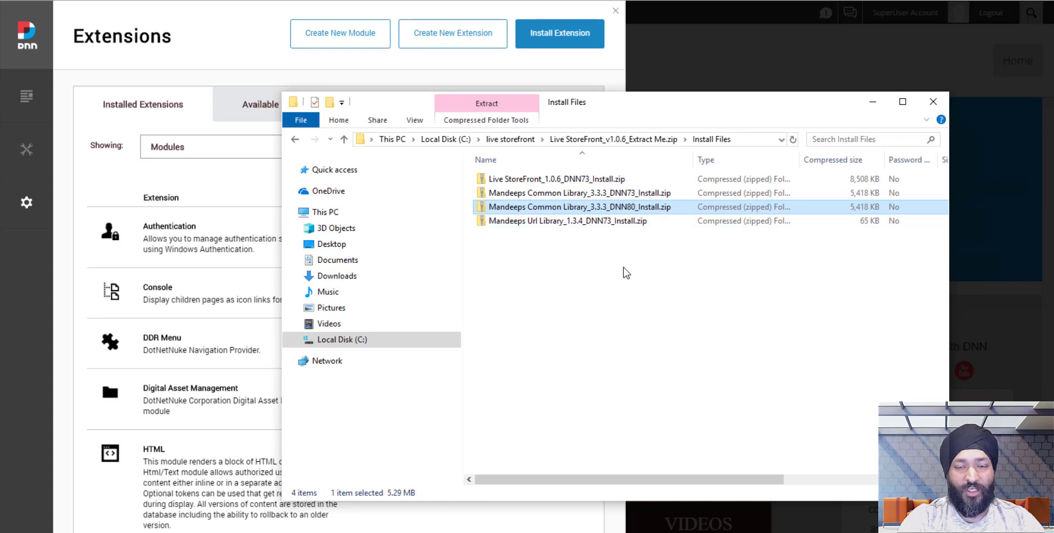
{"action": "left_click", "coordinate": [630, 195]}
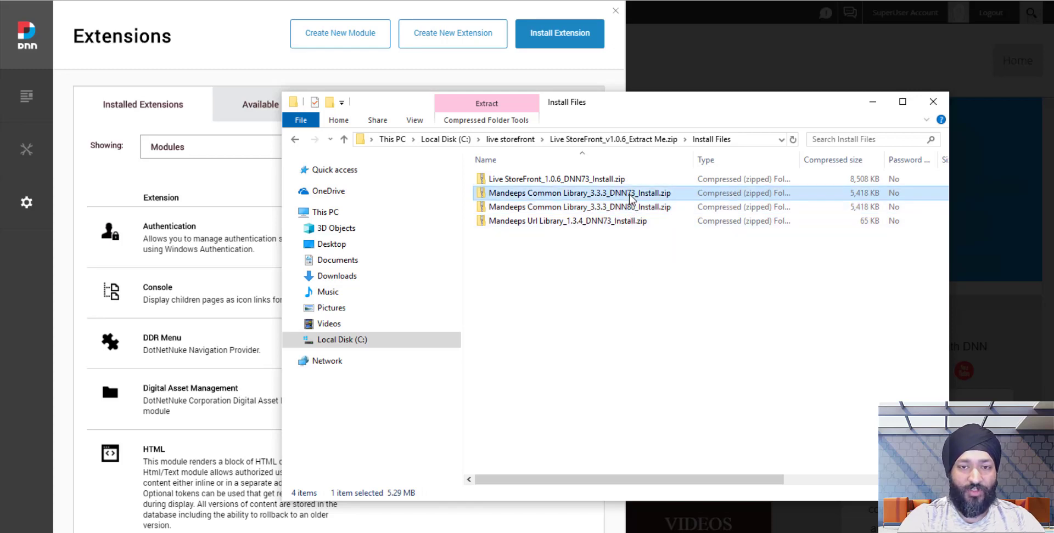
Copy the Live StoreFront, Common Library DNN80 and Url Library zips into the local Install Files folder.
{"action": "left_click", "coordinate": [581, 182]}
{"action": "left_click", "coordinate": [582, 207], "text": "ctrl"}
{"action": "left_click", "coordinate": [581, 223], "text": "ctrl"}
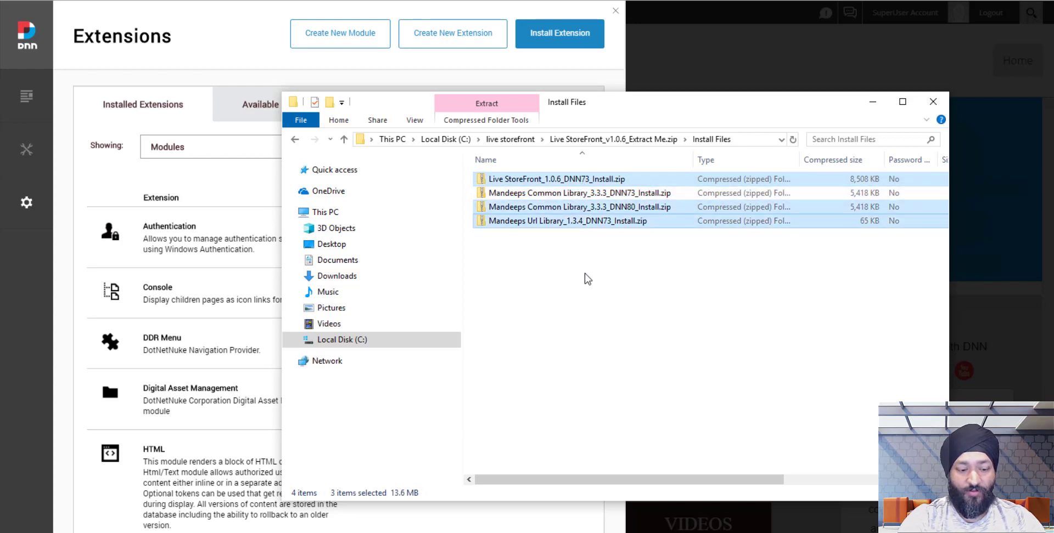
{"action": "left_click", "coordinate": [516, 141]}
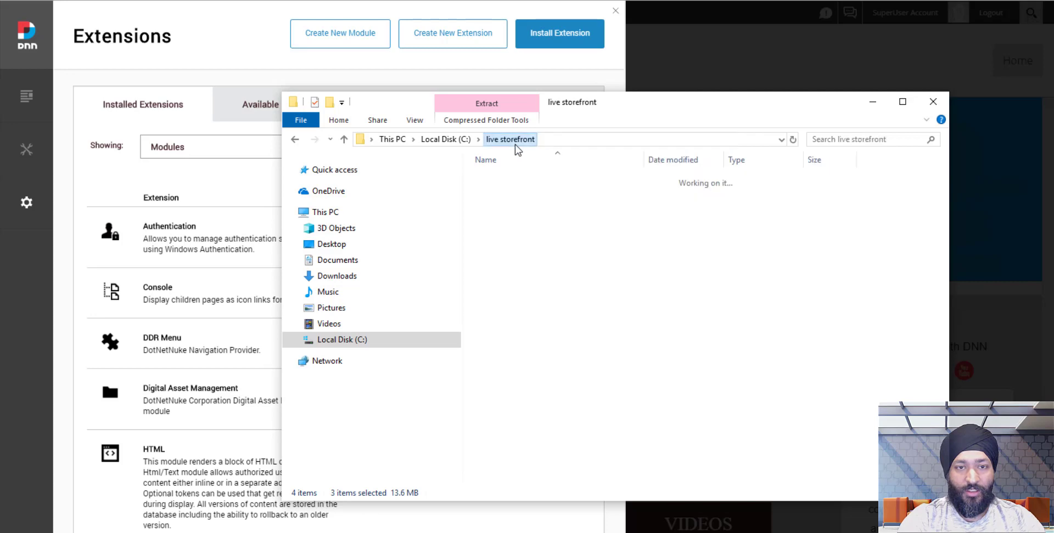
{"action": "double_click", "coordinate": [513, 180]}
{"action": "key", "text": "ctrl+v"}
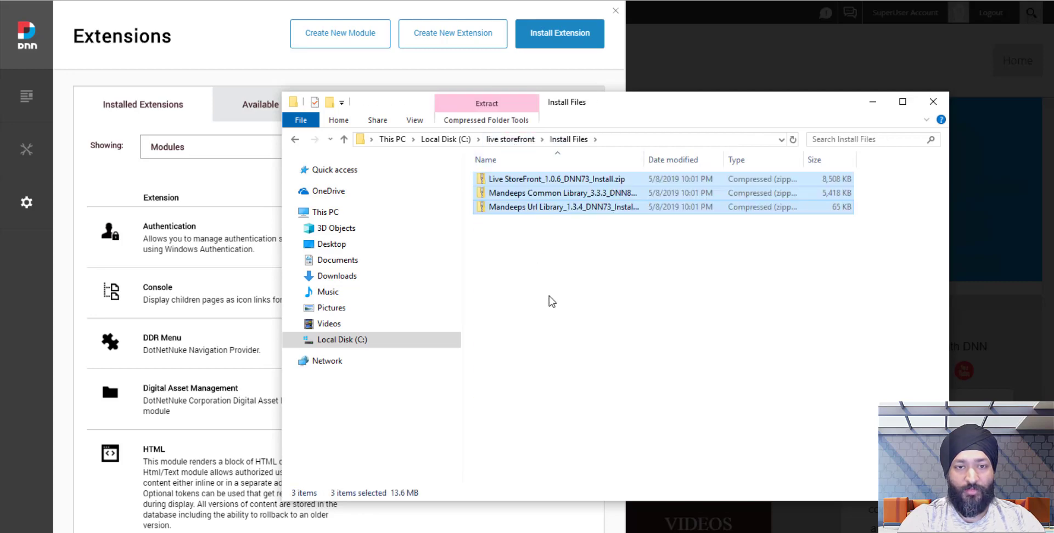
{"action": "left_click", "coordinate": [617, 272]}
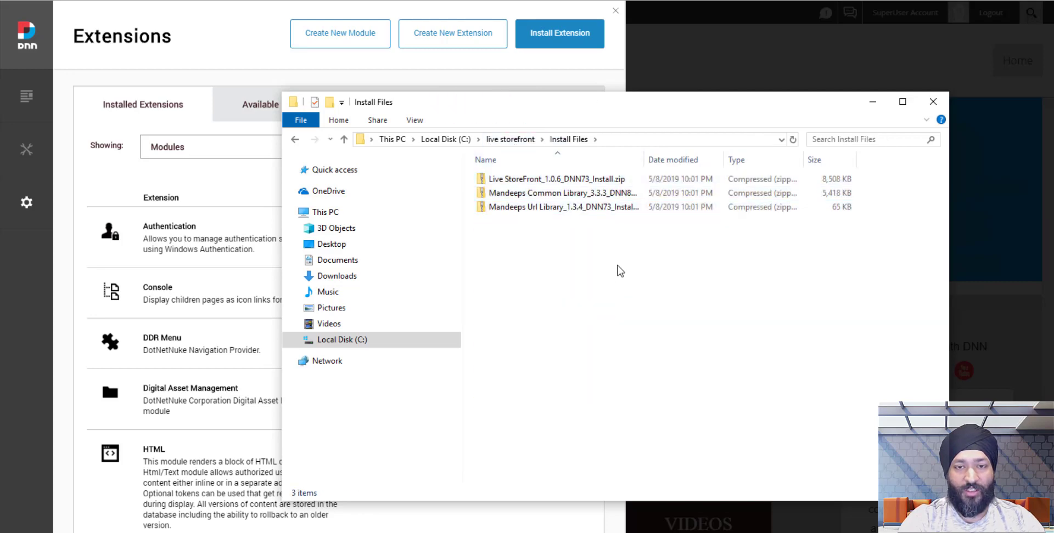
Add Payments.AuthorizeNet_1.0.0_DNN73_Install.zip from its archive to the Install Files folder.
{"action": "left_click", "coordinate": [510, 140]}
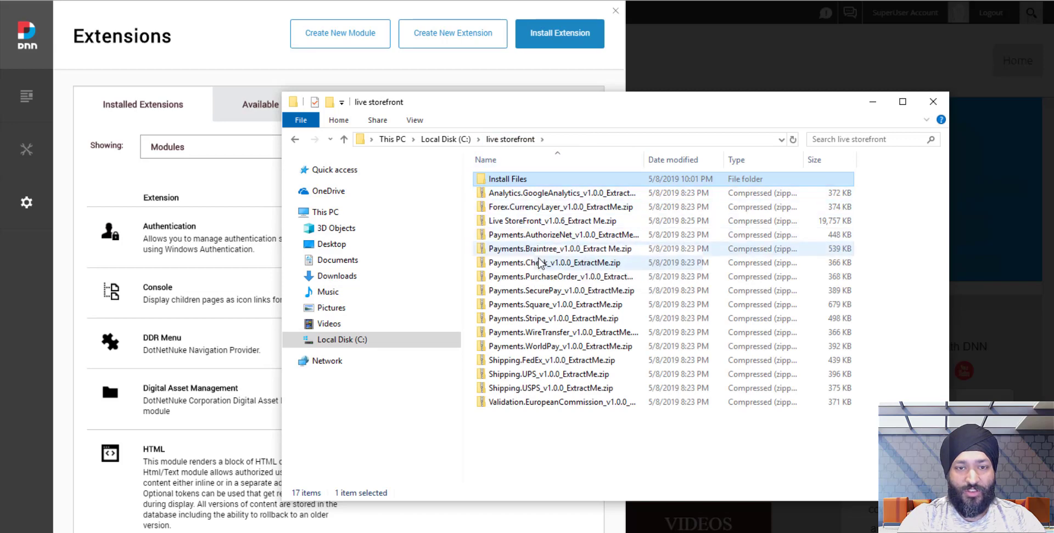
{"action": "double_click", "coordinate": [619, 237]}
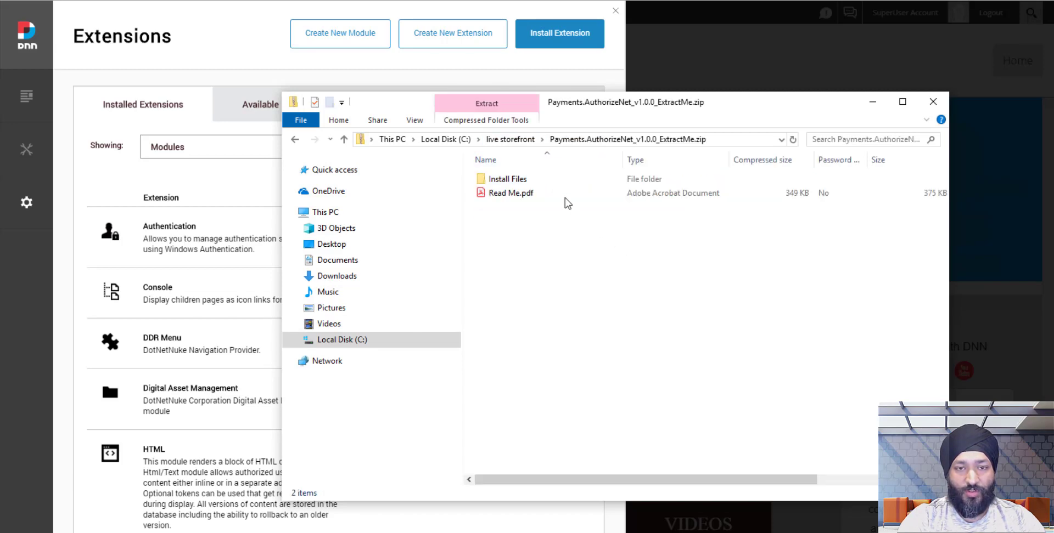
{"action": "double_click", "coordinate": [549, 183]}
{"action": "left_click", "coordinate": [563, 185]}
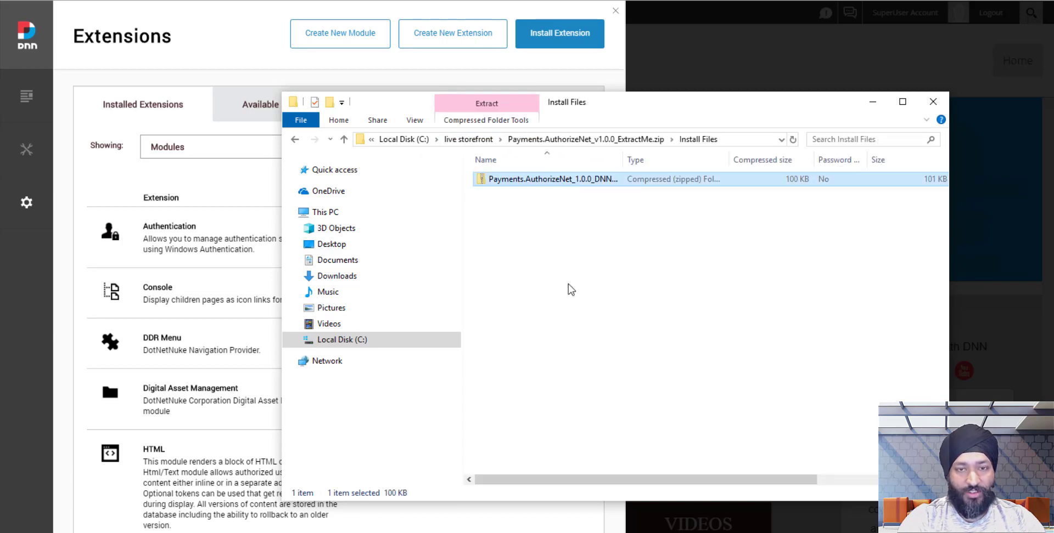
{"action": "left_click", "coordinate": [480, 140]}
{"action": "double_click", "coordinate": [526, 179]}
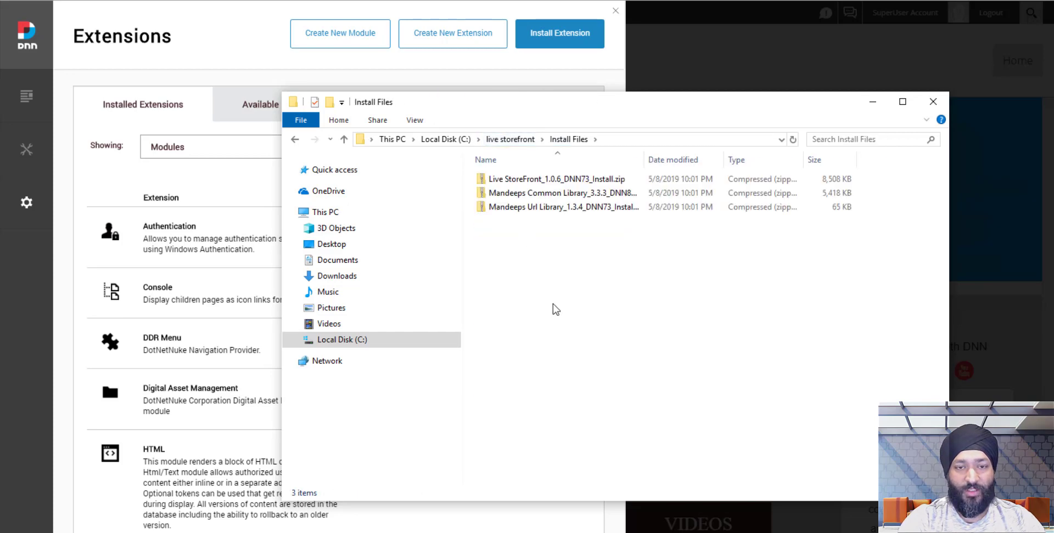
{"action": "double_click", "coordinate": [642, 160]}
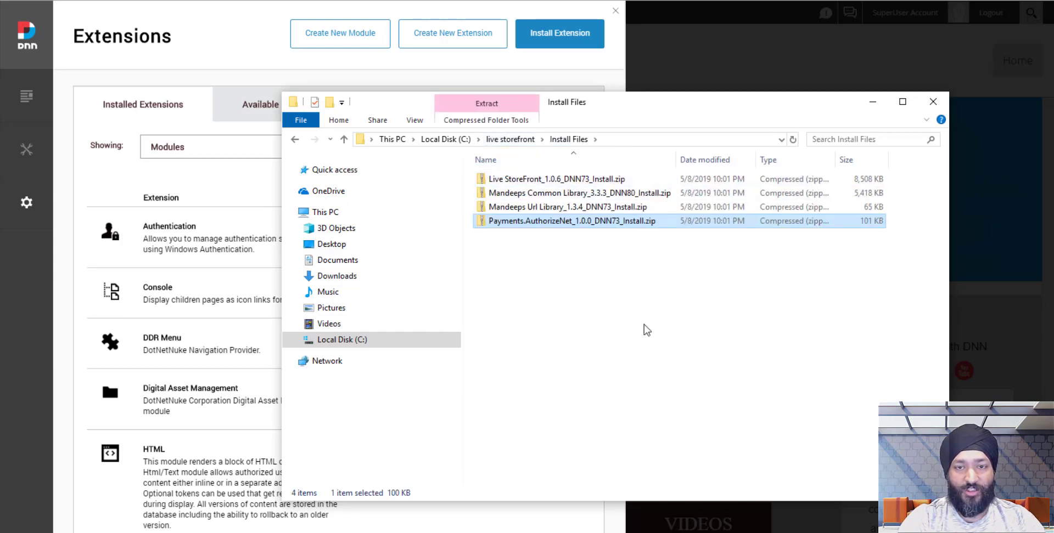
{"action": "left_click", "coordinate": [645, 327]}
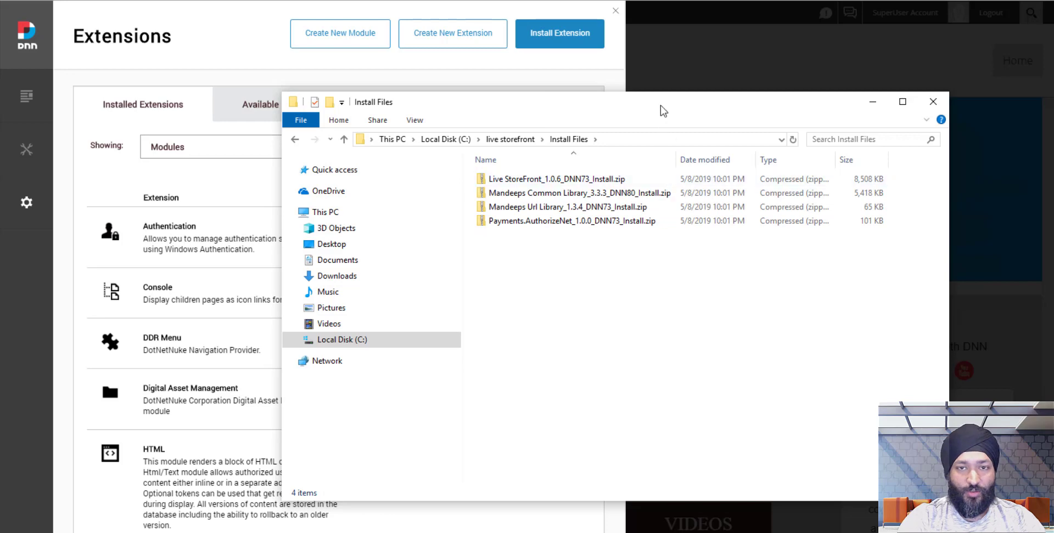
Upload the Mandeeps Common Library DNN80 zip from C:\Live StoreFront\Install Files as a new extension.
{"action": "left_click_drag", "start_coordinate": [664, 107], "coordinate": [893, 103]}
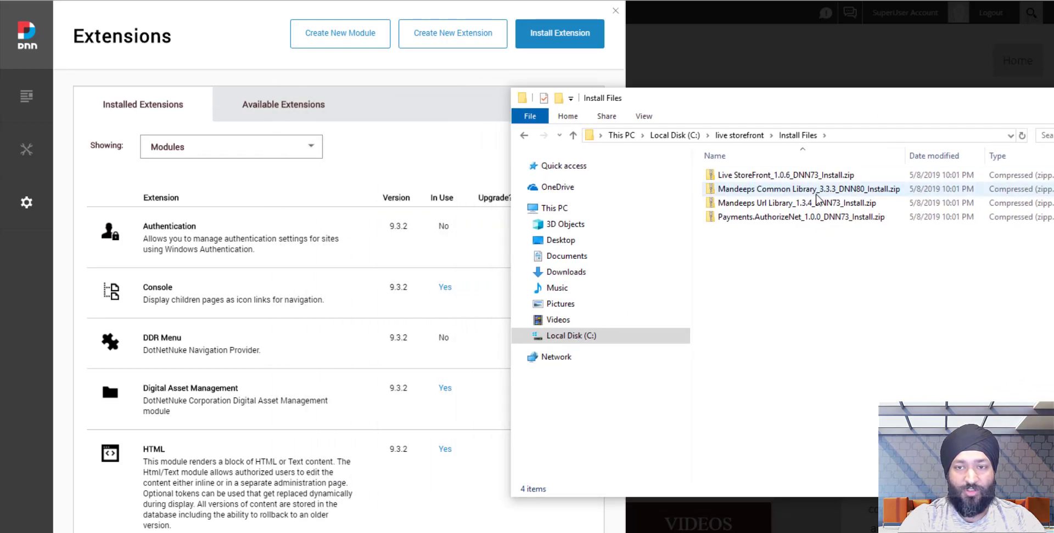
{"action": "left_click", "coordinate": [574, 45]}
{"action": "left_click", "coordinate": [339, 222]}
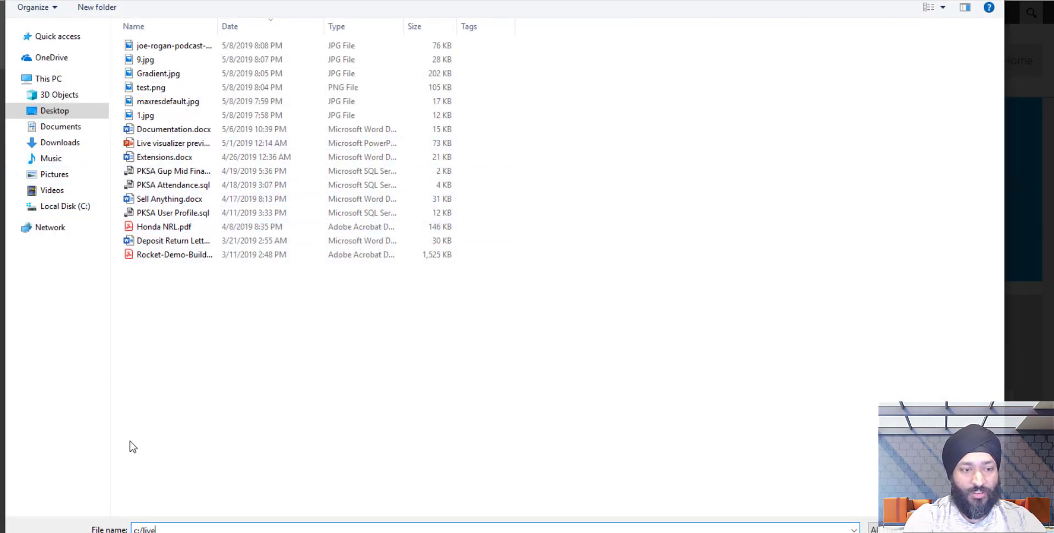
{"action": "type", "text": "c:/live storefront"}
{"action": "key", "text": "Return"}
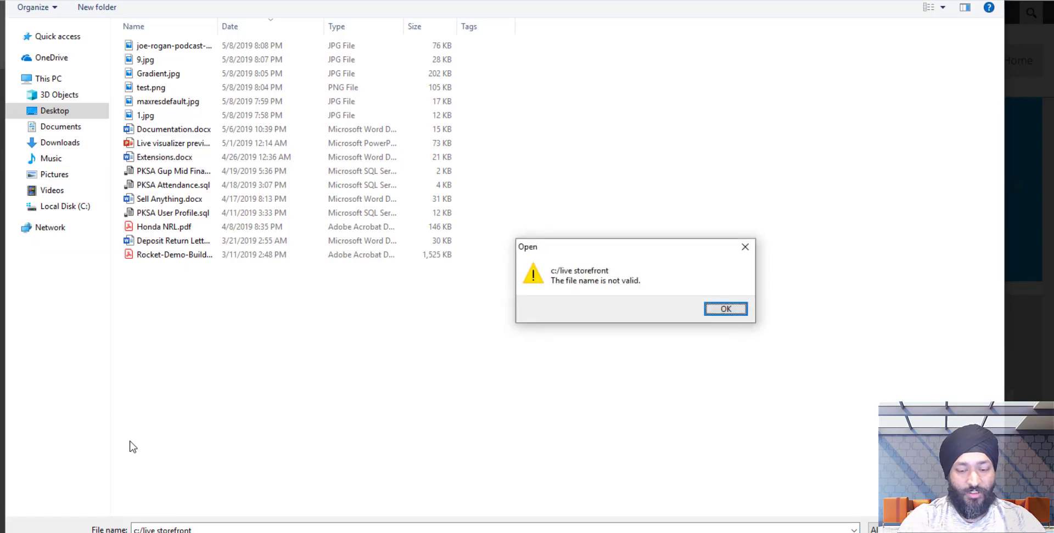
{"action": "key", "text": "Return"}
{"action": "type", "text": "c:\\live sto"}
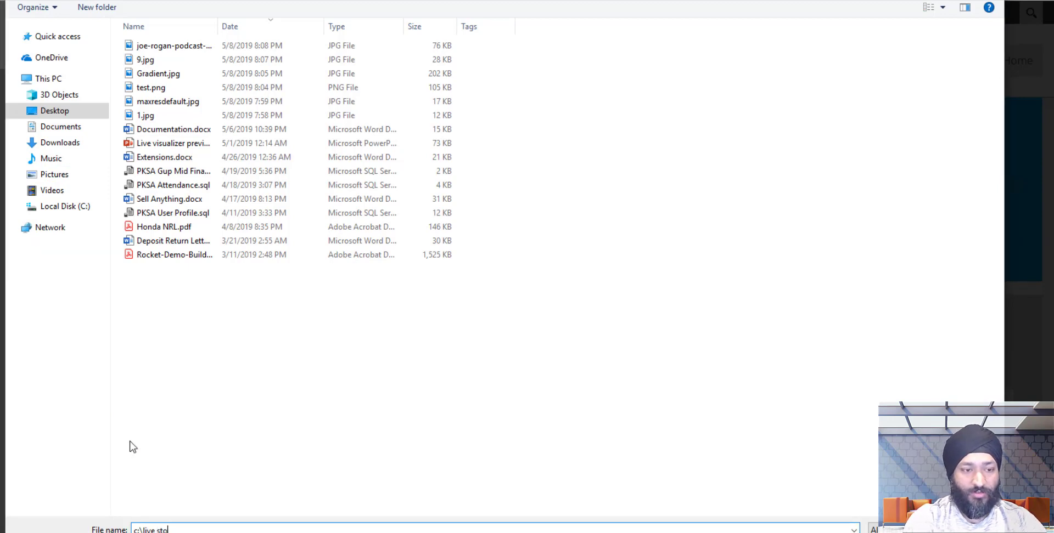
{"action": "type", "text": "r"}
{"action": "key", "text": "Down"}
{"action": "type", "text": "\\In"}
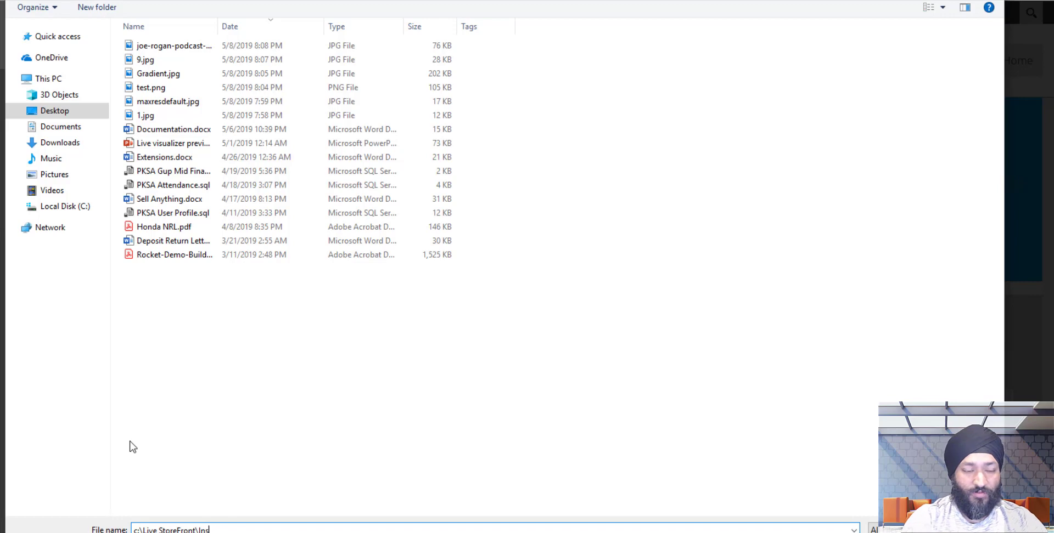
{"action": "type", "text": "s"}
{"action": "key", "text": "Down"}
{"action": "key", "text": "Return"}
{"action": "double_click", "coordinate": [274, 60]}
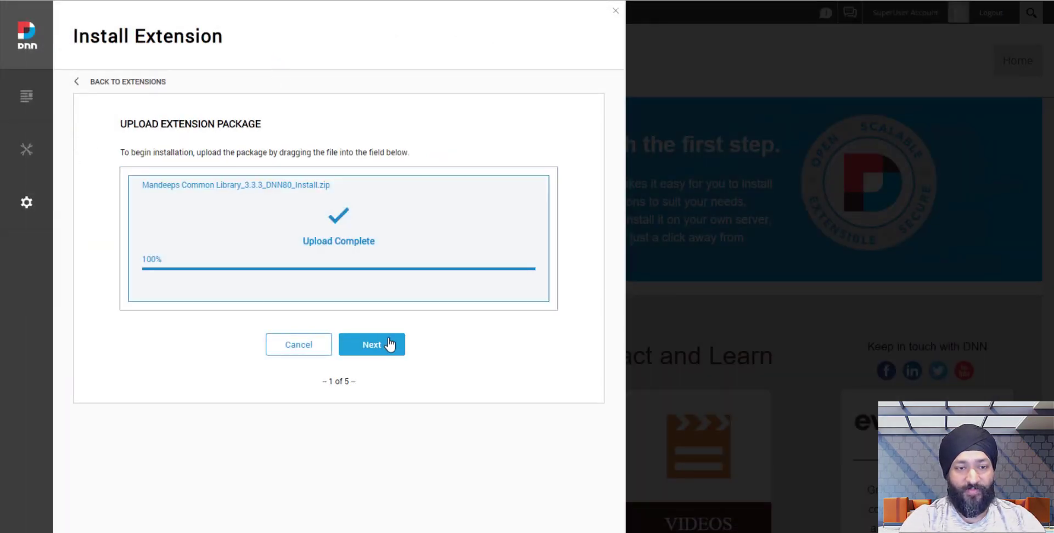
Step through package info and release notes, accept the licence and install Common Library 3.3.3.
{"action": "left_click", "coordinate": [390, 345]}
{"action": "scroll", "coordinate": [385, 500], "scroll_direction": "down", "scroll_amount": 1}
{"action": "scroll", "coordinate": [386, 502], "scroll_direction": "down", "scroll_amount": 2}
{"action": "left_click", "coordinate": [386, 465]}
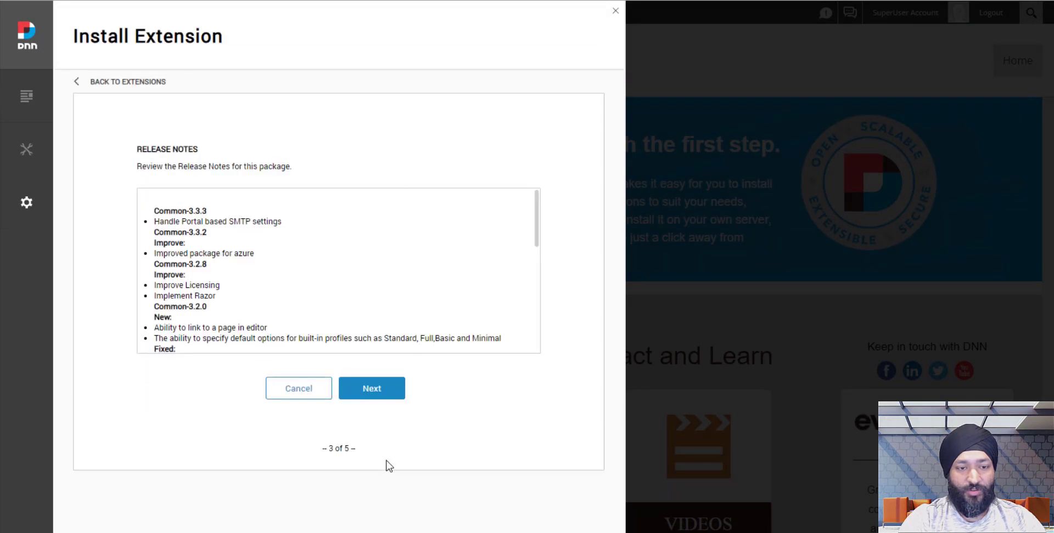
{"action": "left_click", "coordinate": [379, 393]}
{"action": "left_click", "coordinate": [353, 393]}
{"action": "left_click", "coordinate": [369, 425]}
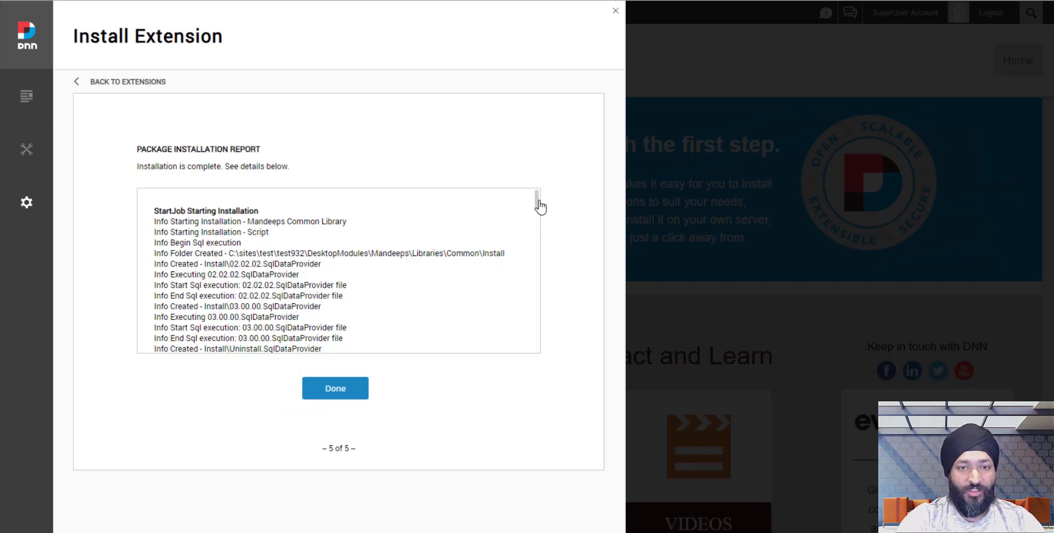
{"action": "left_click_drag", "start_coordinate": [536, 224], "coordinate": [536, 364]}
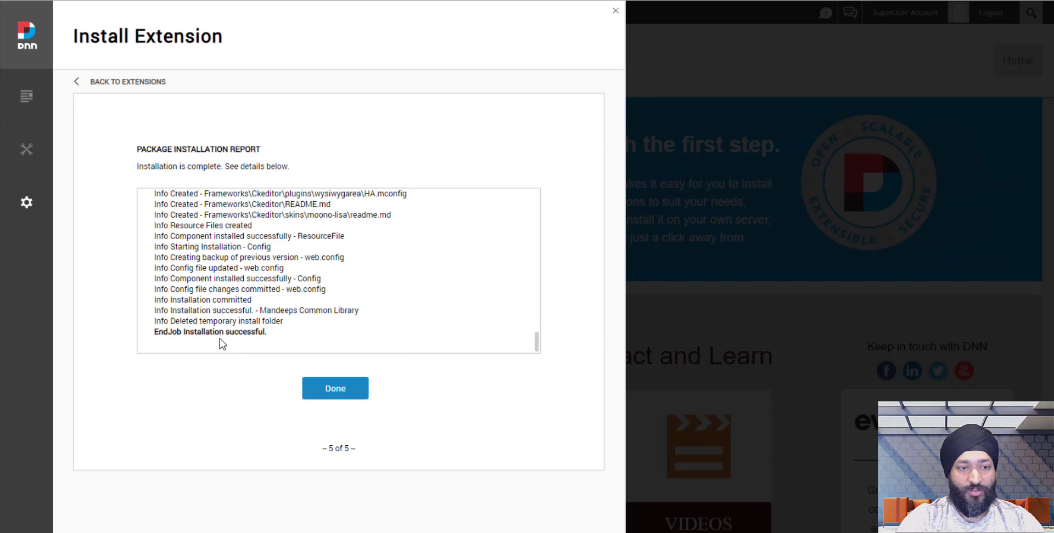
{"action": "left_click", "coordinate": [335, 389]}
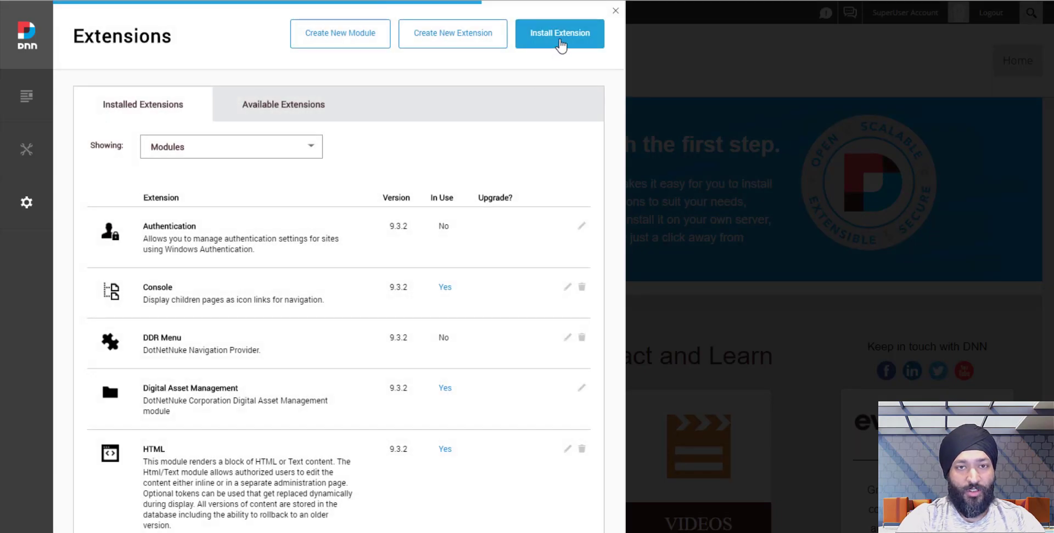
Install the Mandeeps Url Library package, accepting its licence.
{"action": "left_click", "coordinate": [560, 32]}
{"action": "left_click", "coordinate": [338, 219]}
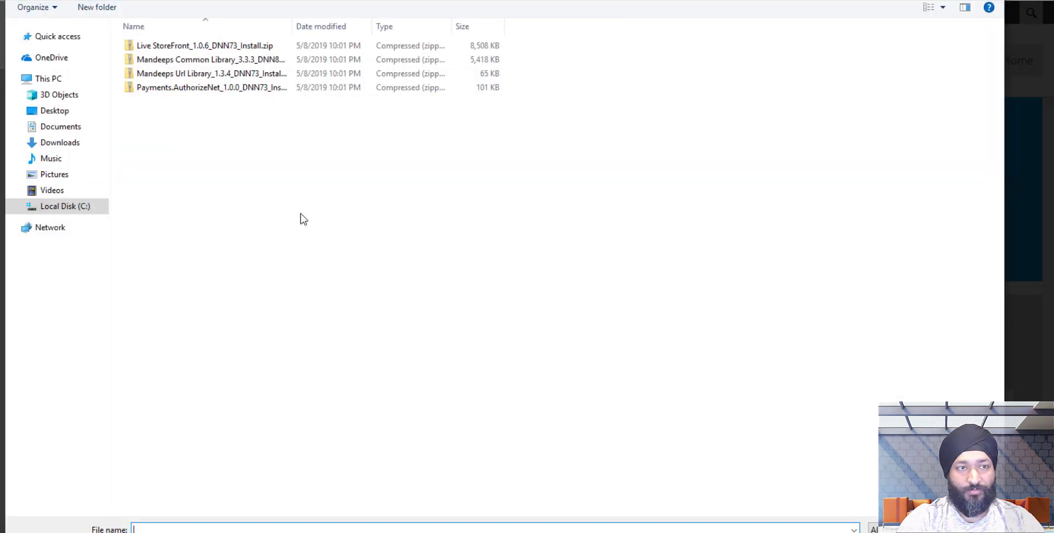
{"action": "double_click", "coordinate": [213, 75]}
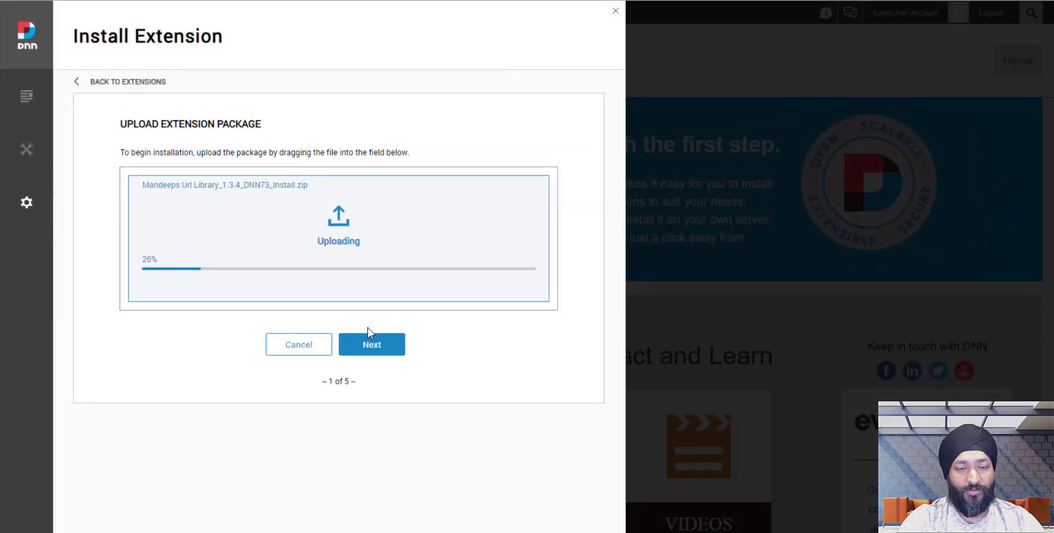
{"action": "left_click", "coordinate": [371, 345]}
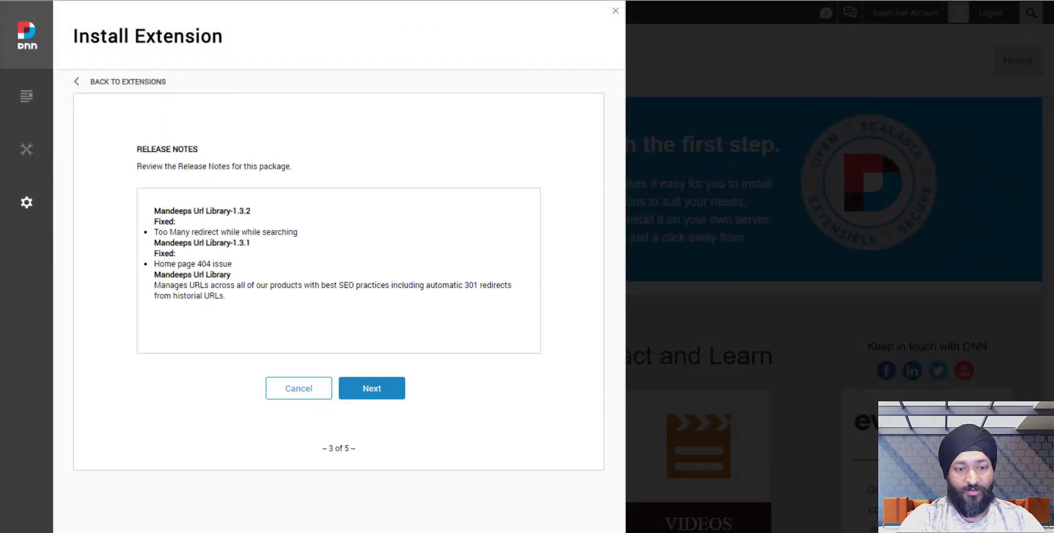
{"action": "left_click", "coordinate": [384, 390]}
{"action": "left_click", "coordinate": [351, 386]}
{"action": "left_click", "coordinate": [389, 420]}
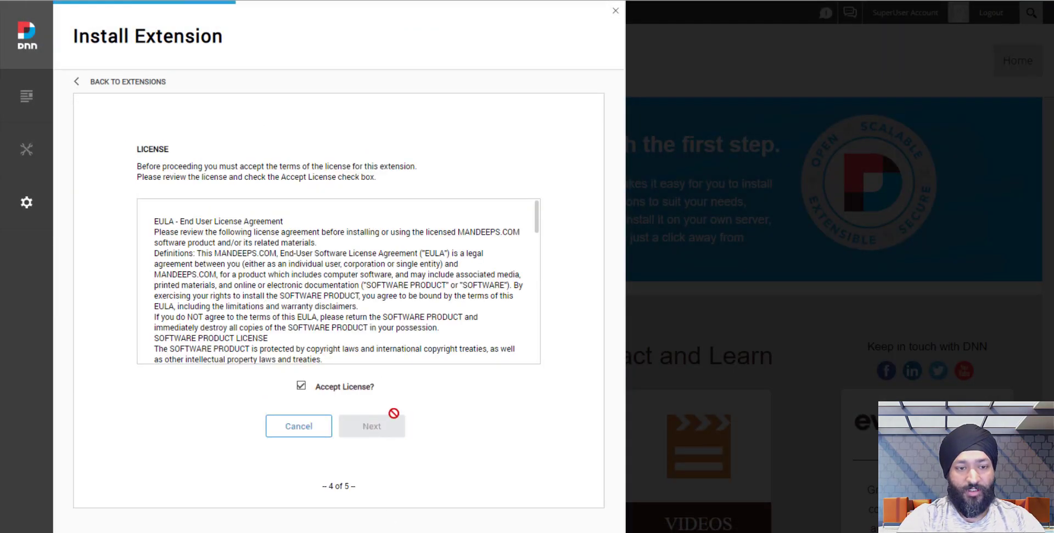
{"action": "left_click_drag", "start_coordinate": [536, 223], "coordinate": [505, 355]}
{"action": "left_click", "coordinate": [325, 405]}
Install the Live StoreFront package with its licence, then begin another extension install.
{"action": "left_click", "coordinate": [549, 37]}
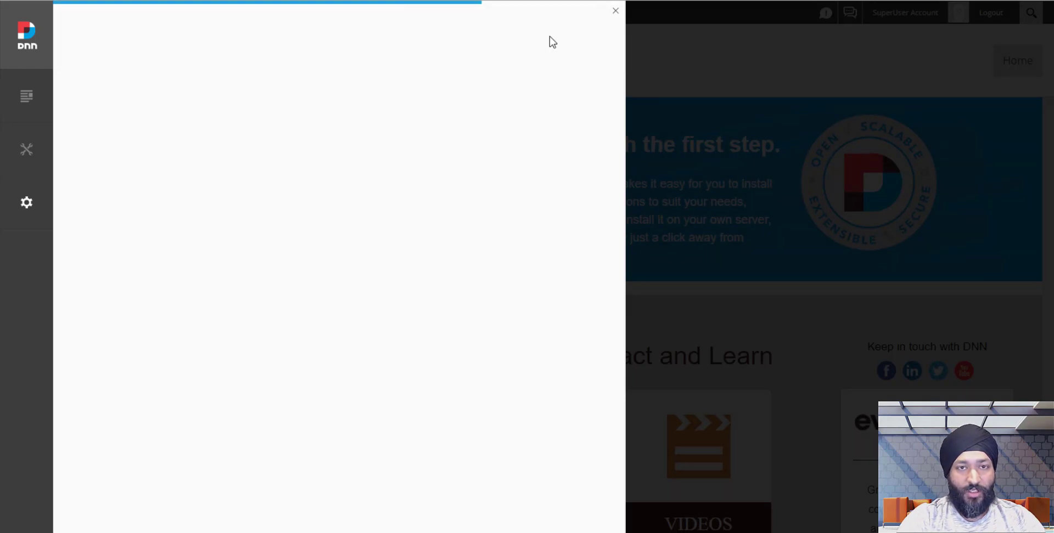
{"action": "left_click", "coordinate": [339, 225]}
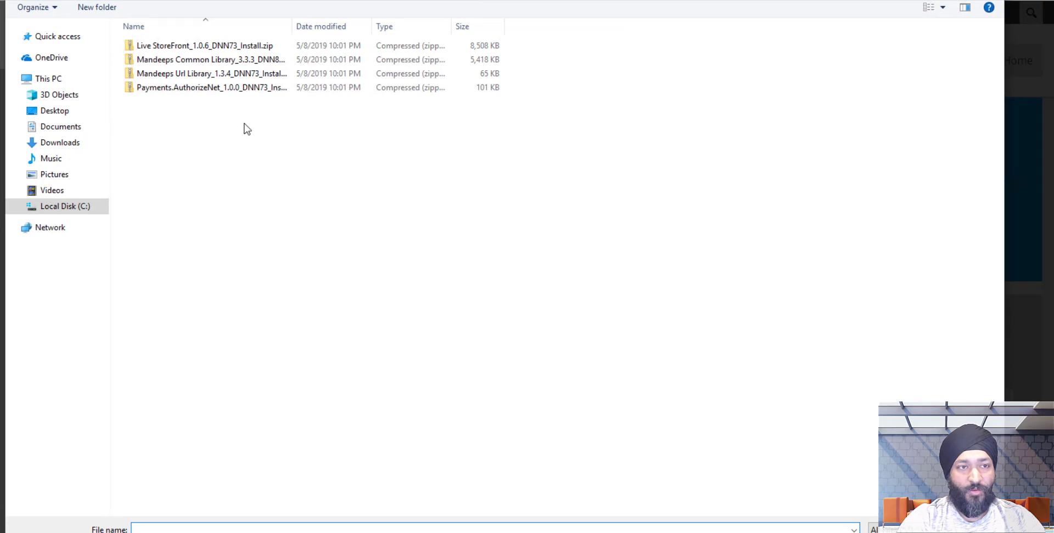
{"action": "double_click", "coordinate": [197, 45]}
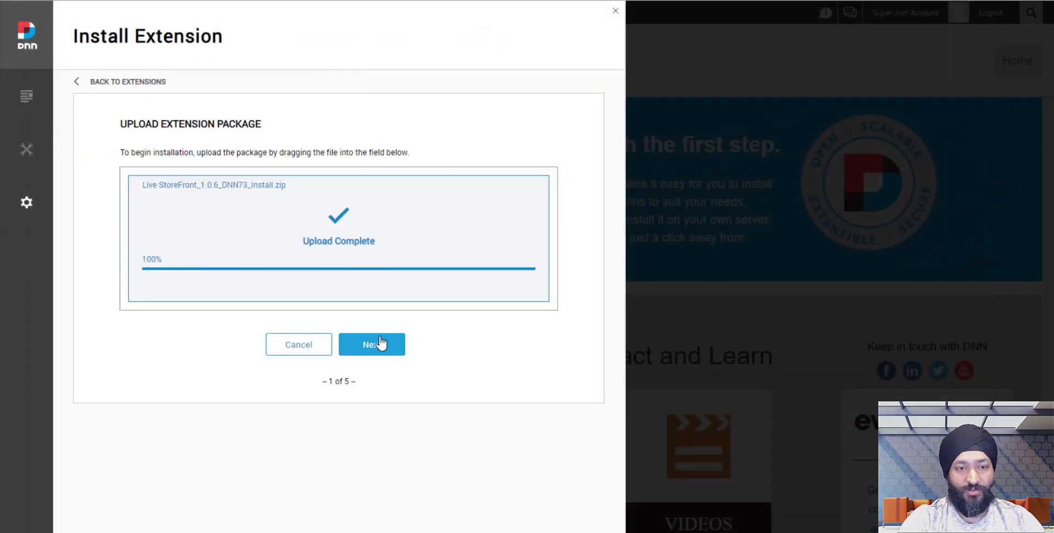
{"action": "left_click", "coordinate": [378, 345]}
{"action": "scroll", "coordinate": [380, 478], "scroll_direction": "down", "scroll_amount": 3}
{"action": "left_click", "coordinate": [377, 405]}
{"action": "left_click", "coordinate": [373, 396]}
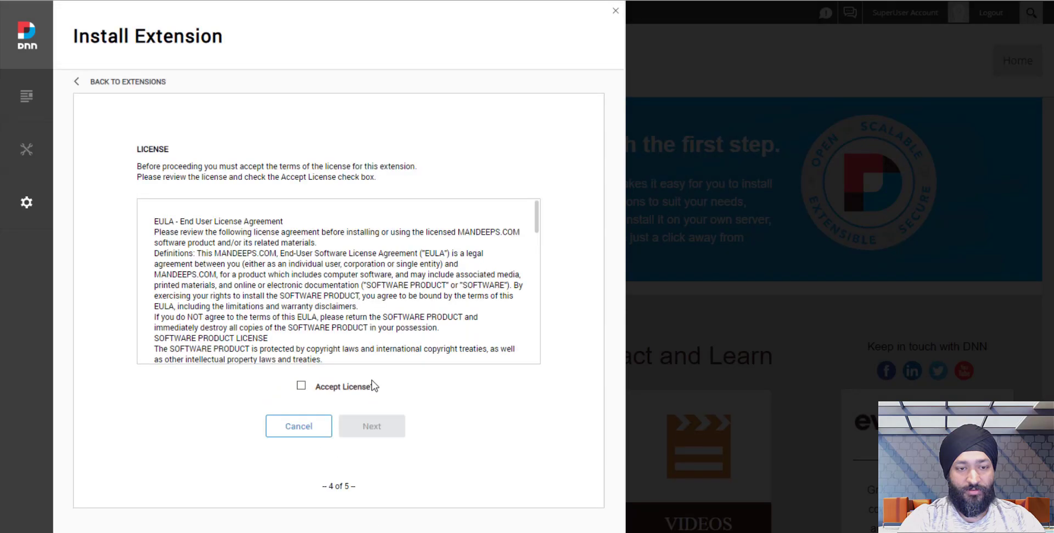
{"action": "left_click", "coordinate": [371, 386]}
{"action": "left_click", "coordinate": [369, 426]}
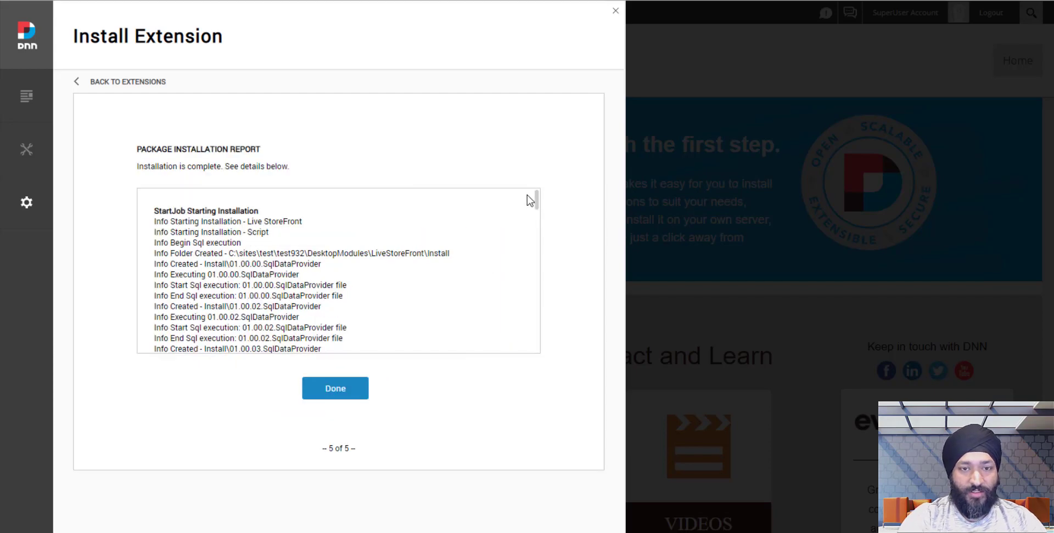
{"action": "left_click_drag", "start_coordinate": [540, 201], "coordinate": [536, 353]}
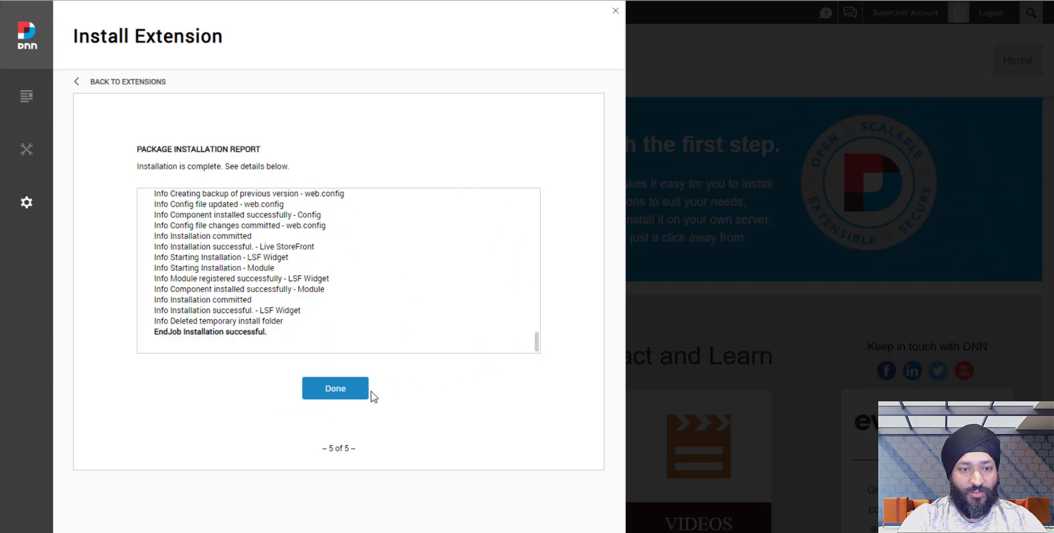
{"action": "left_click", "coordinate": [335, 388]}
{"action": "left_click", "coordinate": [560, 33]}
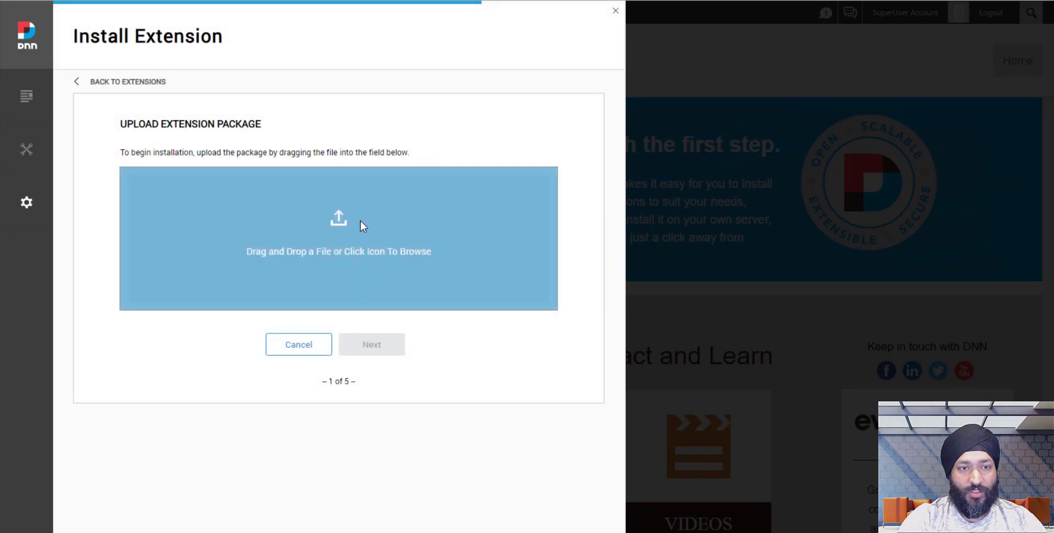
Upload the Payments.AuthorizeNet 1.0.0 zip, accept its licence and complete the install.
{"action": "left_click", "coordinate": [341, 233]}
{"action": "double_click", "coordinate": [219, 86]}
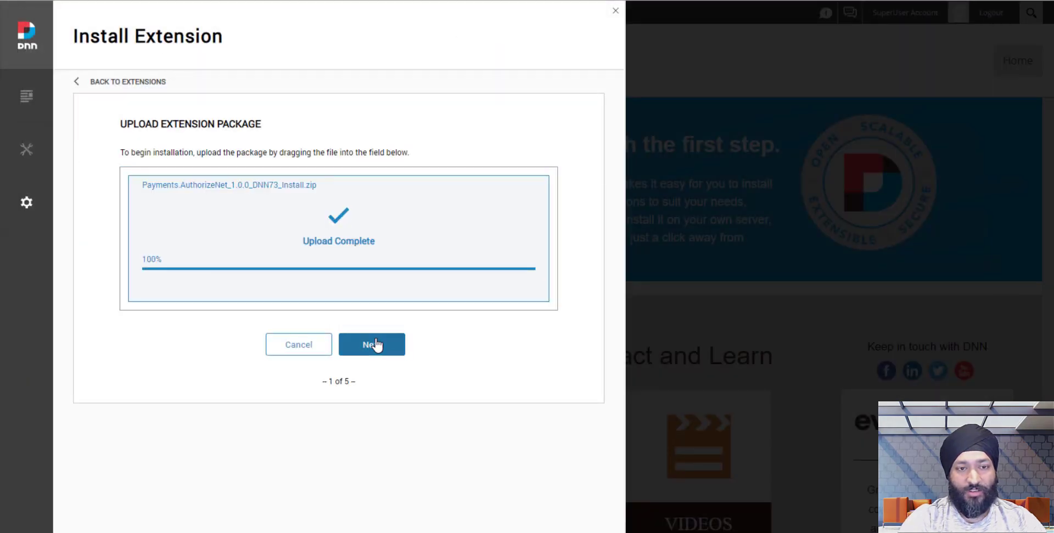
{"action": "left_click", "coordinate": [376, 345]}
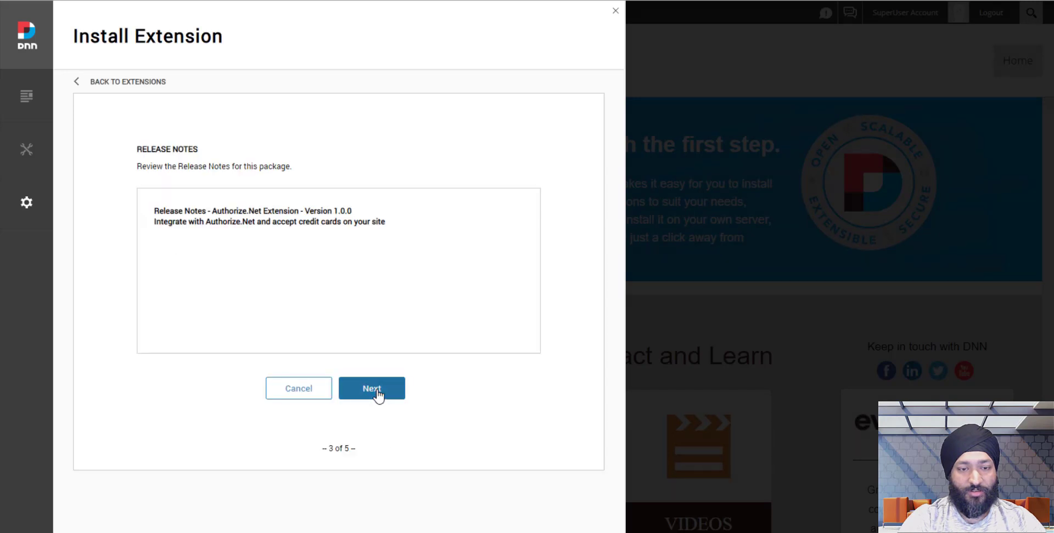
{"action": "left_click", "coordinate": [376, 395]}
{"action": "left_click", "coordinate": [357, 390]}
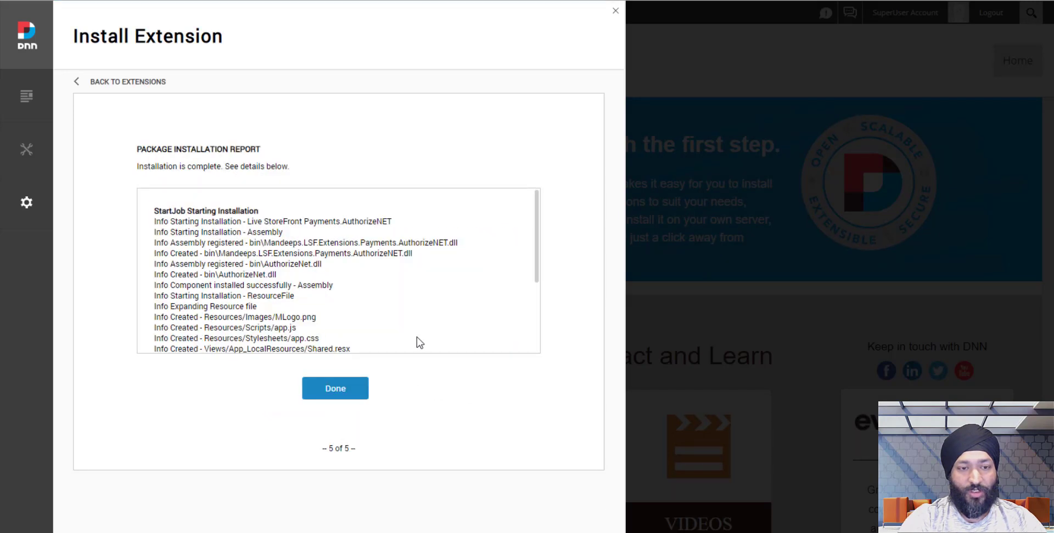
{"action": "scroll", "coordinate": [433, 334], "scroll_direction": "down", "scroll_amount": 10}
{"action": "left_click", "coordinate": [357, 390]}
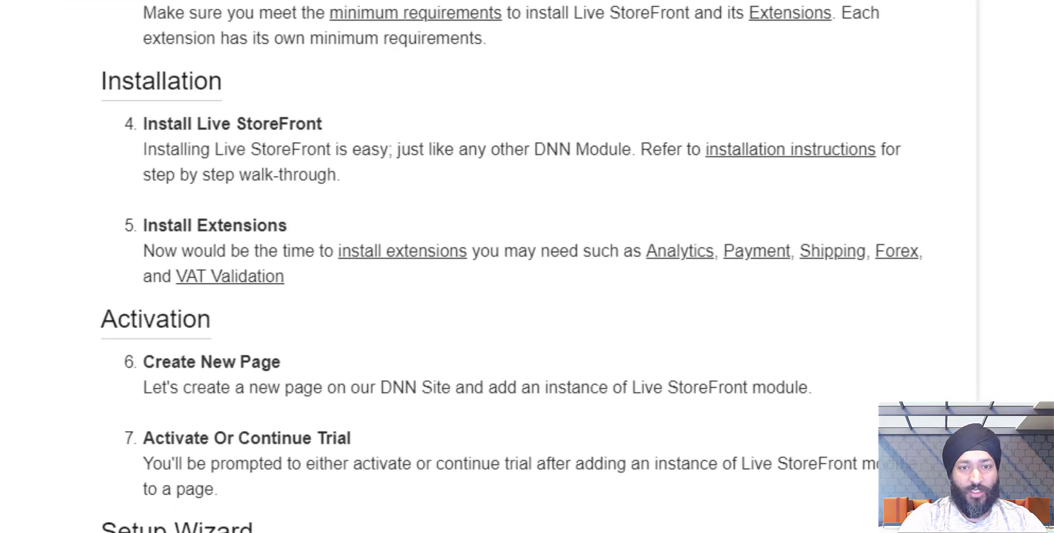
Read documentation step 6 on creating a new page, then close the Extensions panel.
{"action": "scroll", "coordinate": [118, 340], "scroll_direction": "down", "scroll_amount": 4}
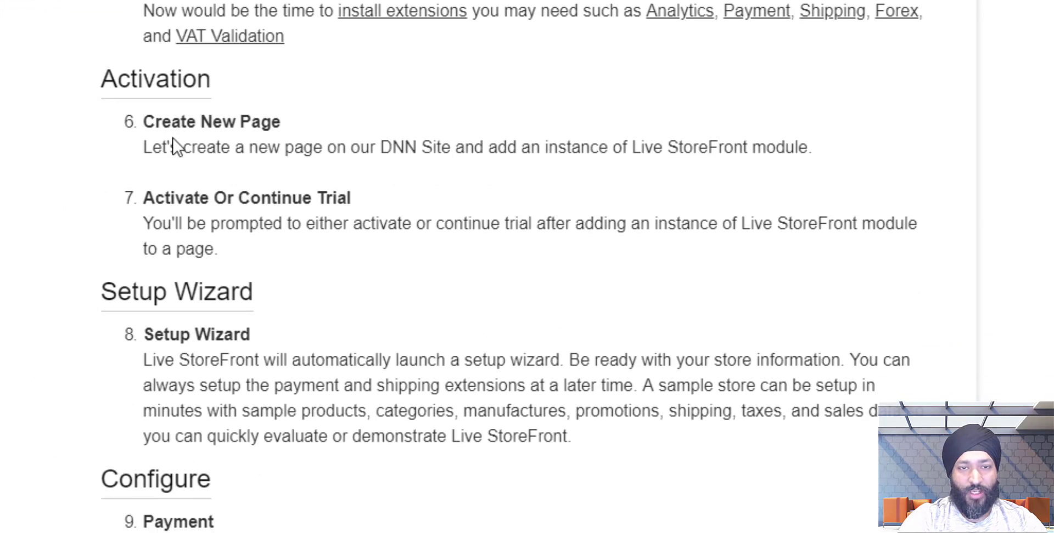
{"action": "triple_click", "coordinate": [173, 143]}
{"action": "left_click", "coordinate": [116, 173]}
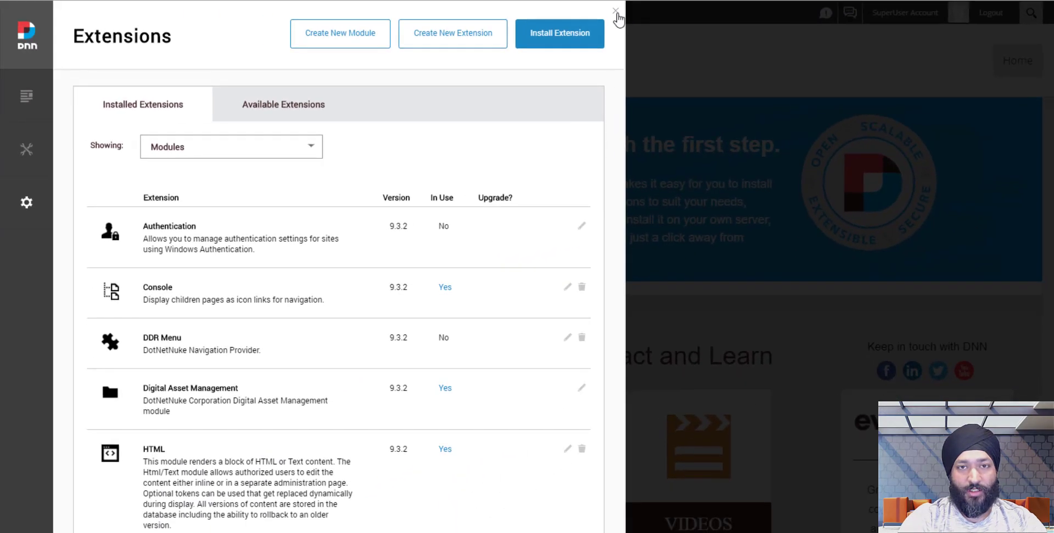
{"action": "left_click", "coordinate": [615, 12]}
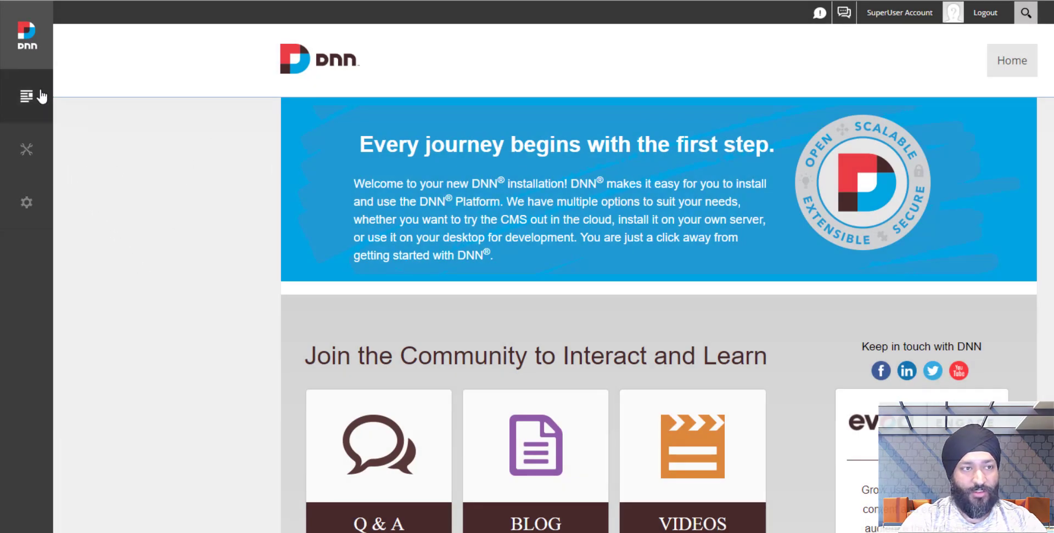
Create a new page named 'Store' in the Pages panel and review its permissions.
{"action": "mouse_move", "coordinate": [43, 111]}
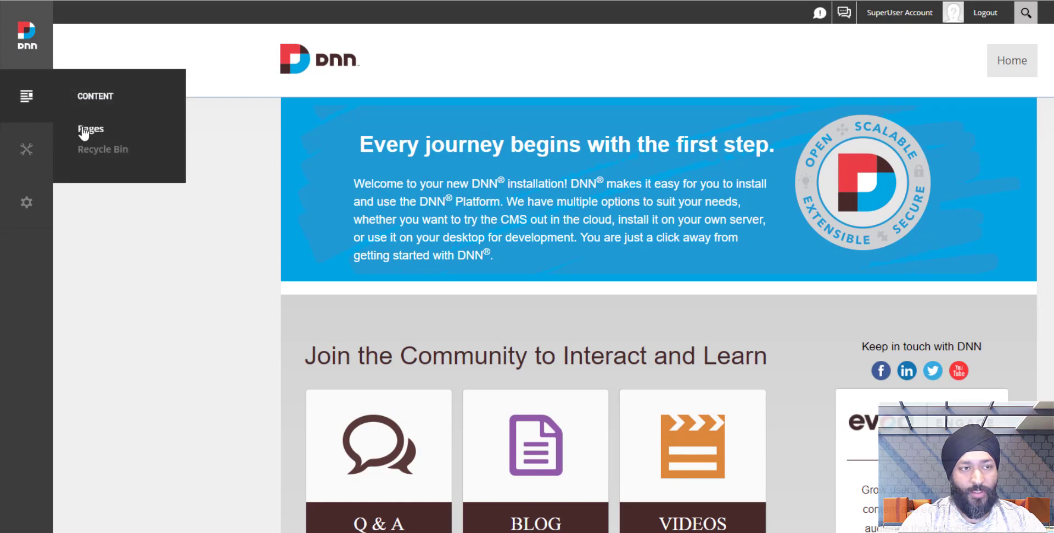
{"action": "left_click", "coordinate": [89, 129]}
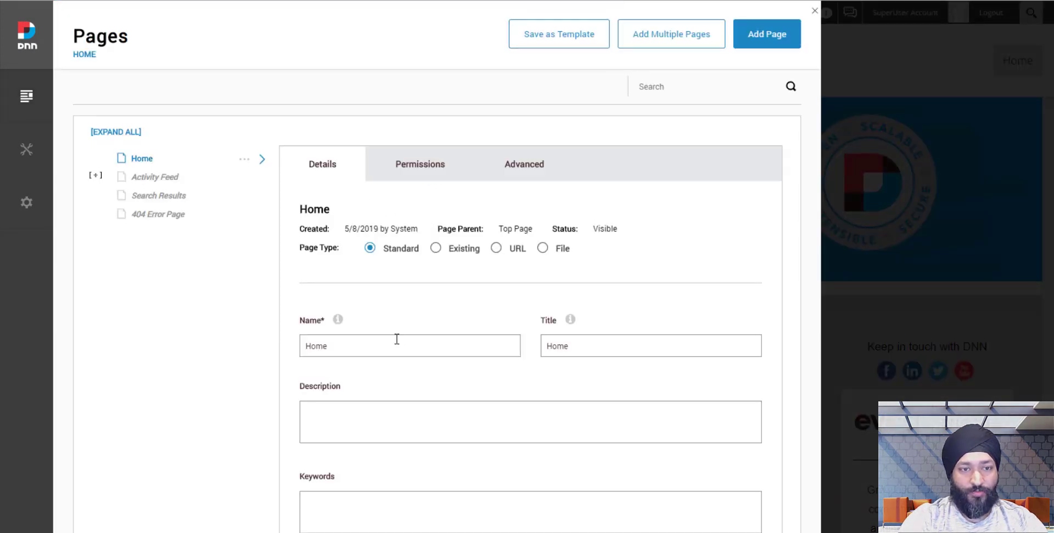
{"action": "left_click", "coordinate": [396, 343]}
{"action": "left_click", "coordinate": [736, 42]}
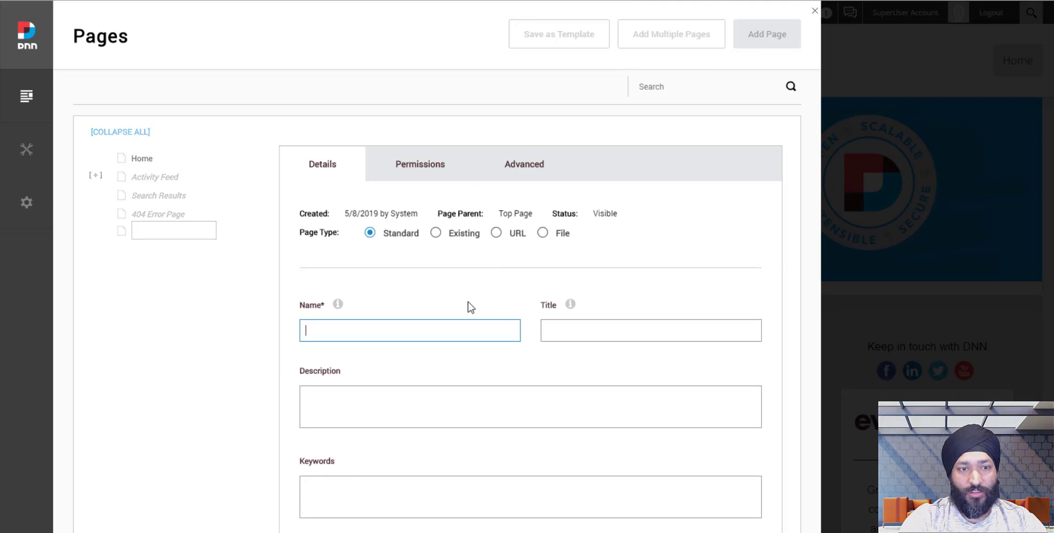
{"action": "type", "text": "Store"}
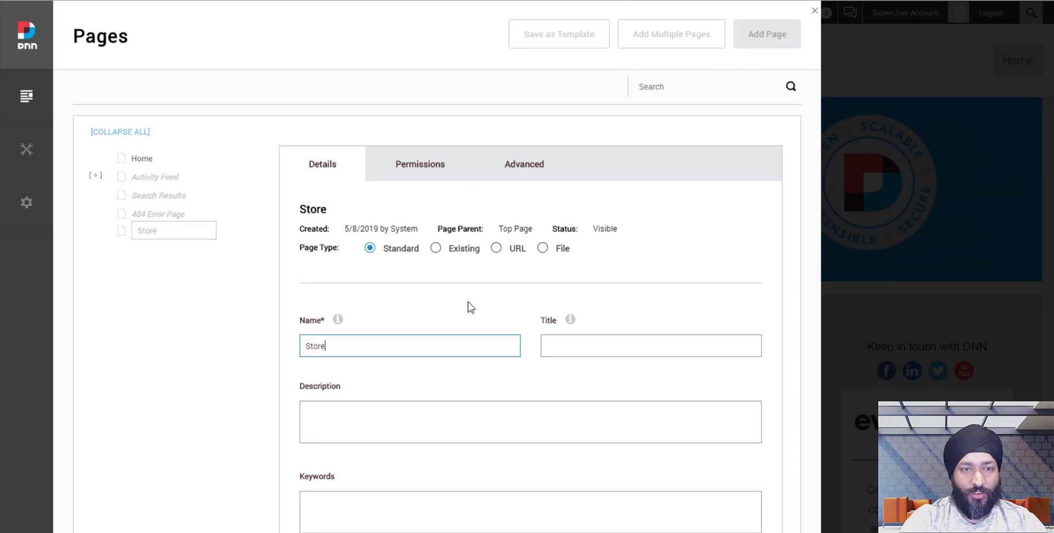
{"action": "left_click", "coordinate": [436, 167]}
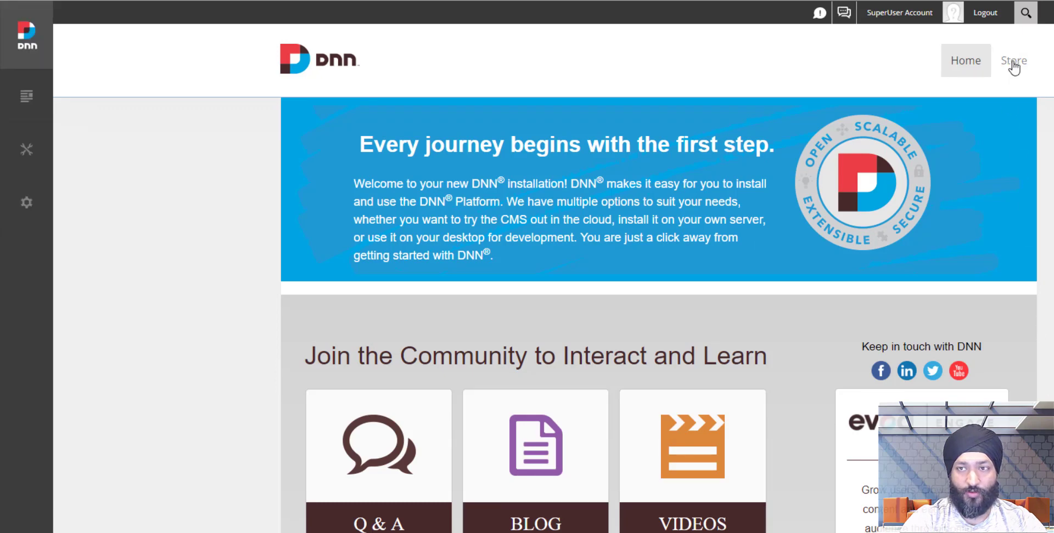
On the Store page in Edit mode, delete the HTML placeholder module and search modules for 'storefr'.
{"action": "left_click", "coordinate": [1011, 65]}
{"action": "left_click", "coordinate": [22, 511]}
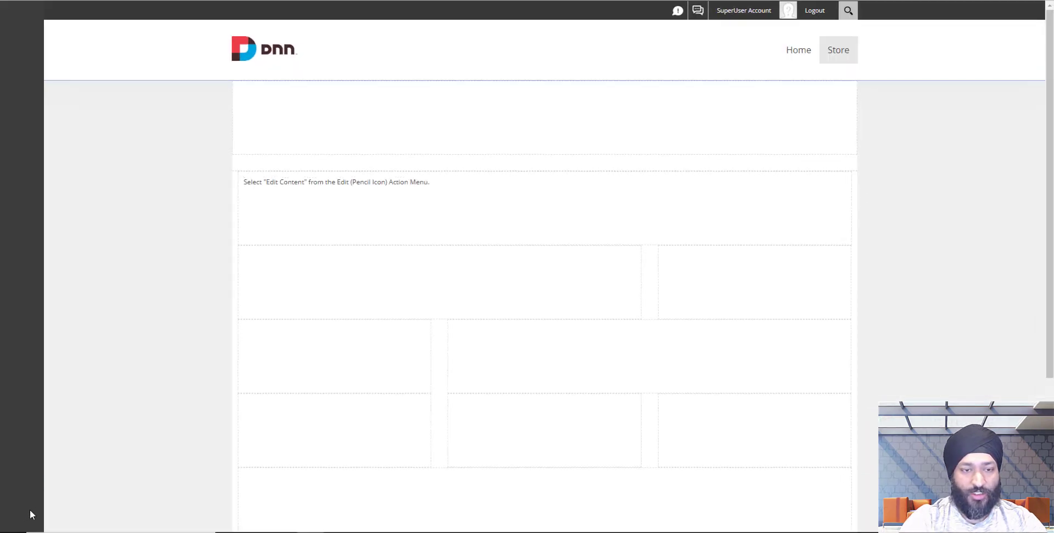
{"action": "mouse_move", "coordinate": [821, 184]}
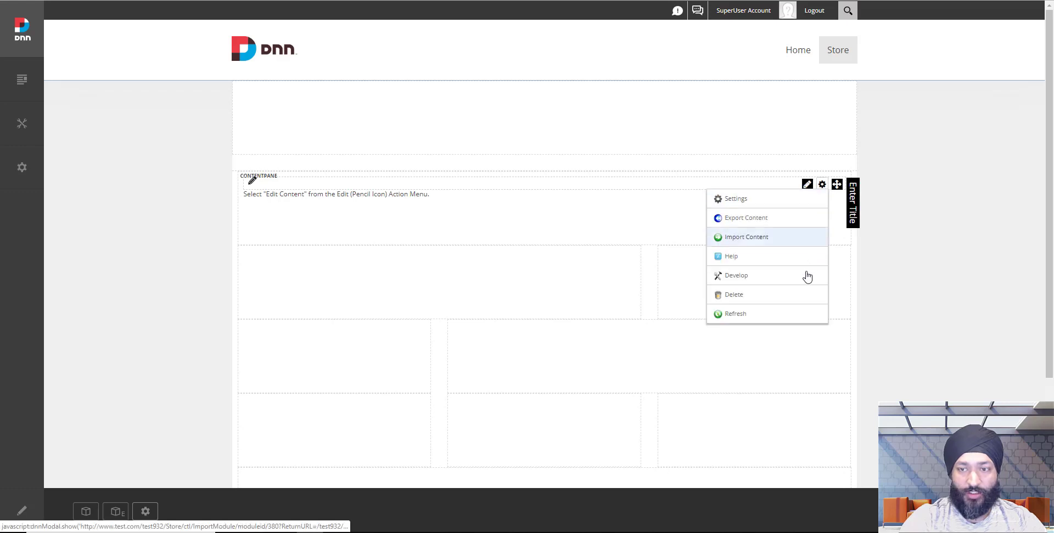
{"action": "left_click", "coordinate": [801, 298]}
{"action": "left_click", "coordinate": [461, 293]}
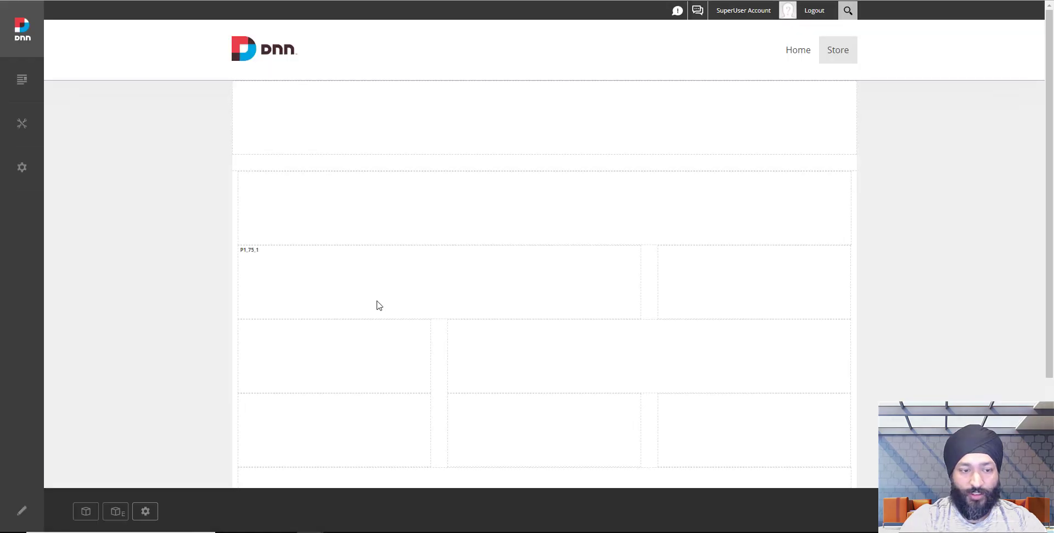
{"action": "left_click", "coordinate": [86, 512]}
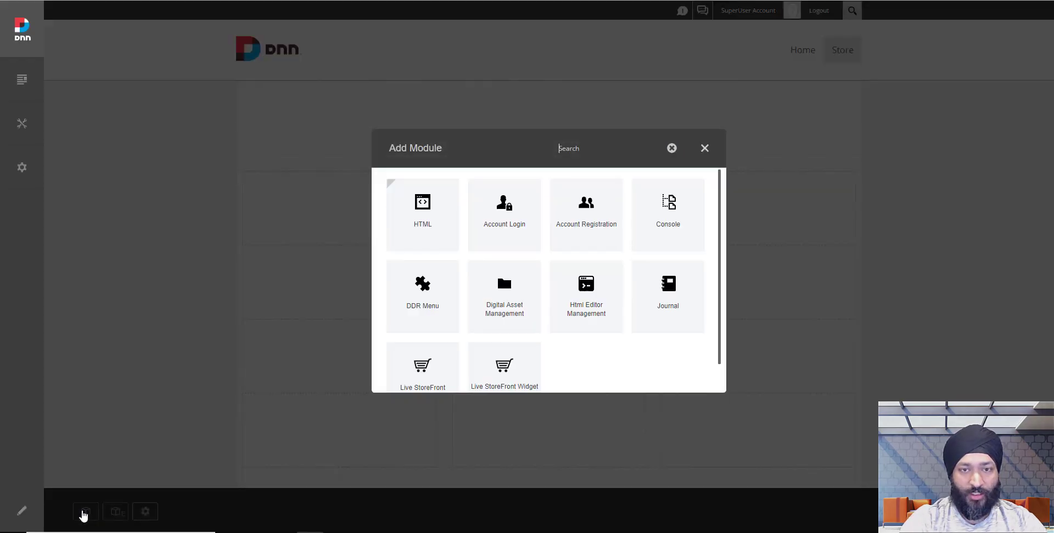
{"action": "type", "text": "storefr"}
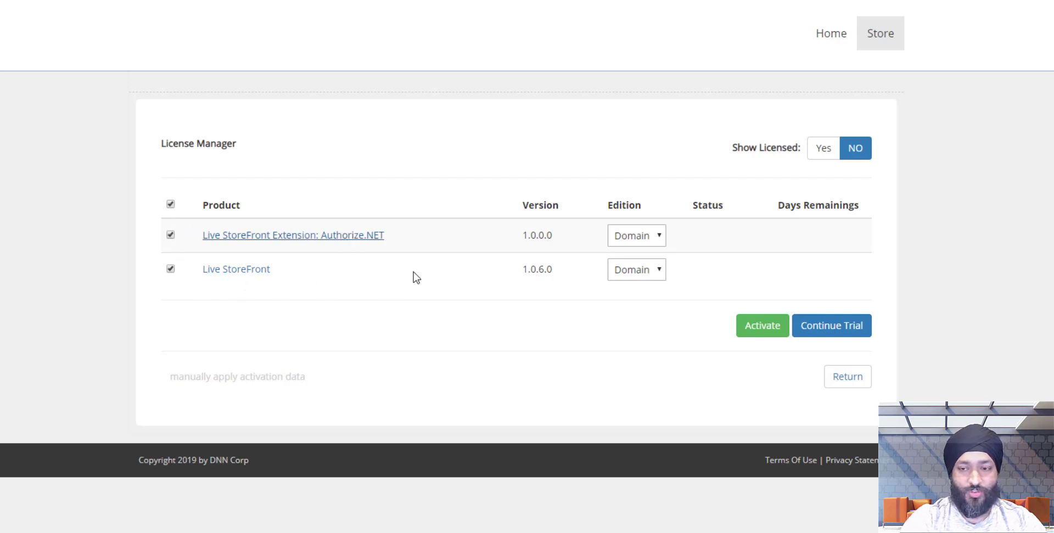
Continue the Live StoreFront free trial and review the License Manager listing.
{"action": "left_click", "coordinate": [836, 330]}
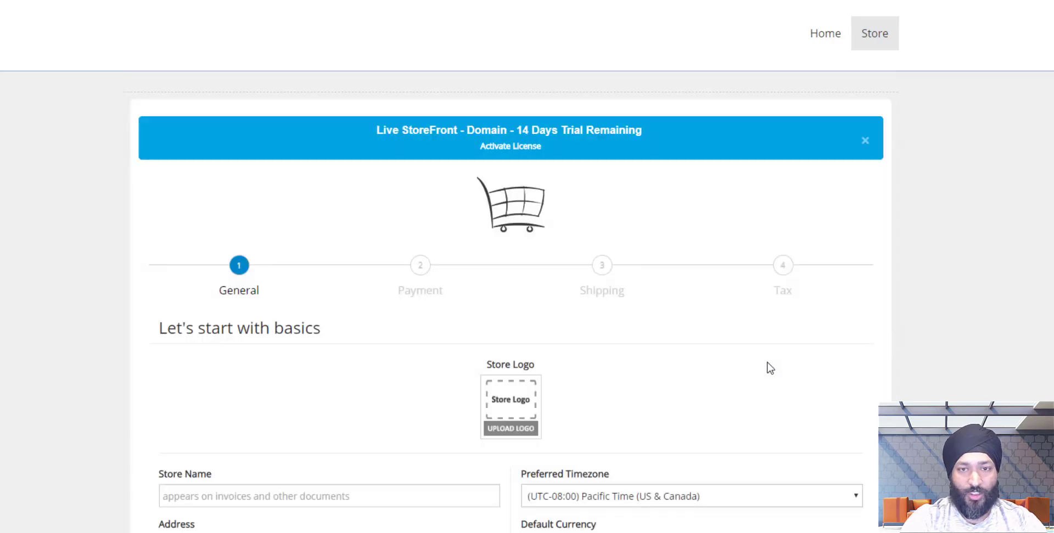
{"action": "scroll", "coordinate": [767, 366], "scroll_direction": "down", "scroll_amount": 1}
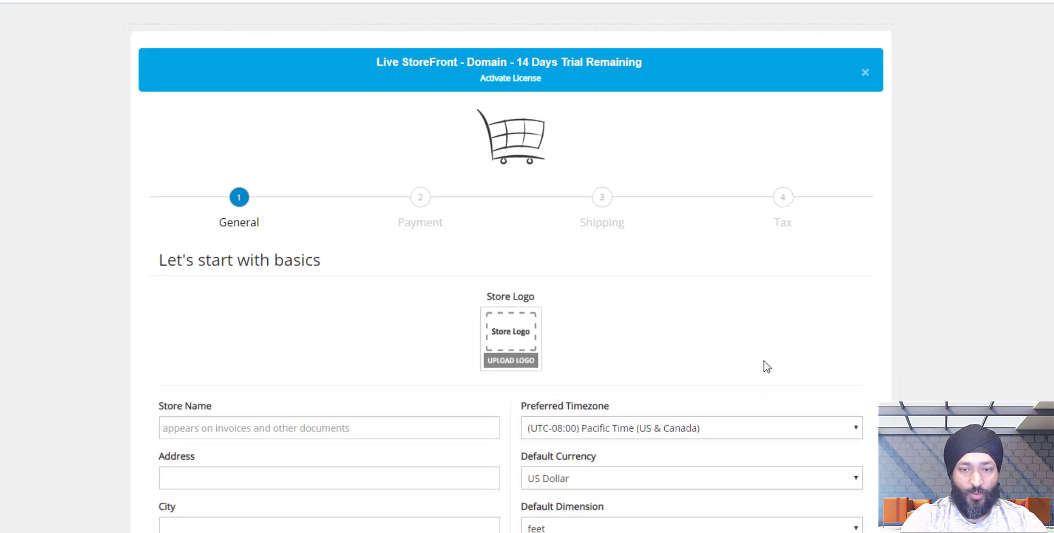
{"action": "scroll", "coordinate": [767, 367], "scroll_direction": "down", "scroll_amount": 1}
{"action": "scroll", "coordinate": [766, 366], "scroll_direction": "up", "scroll_amount": 1}
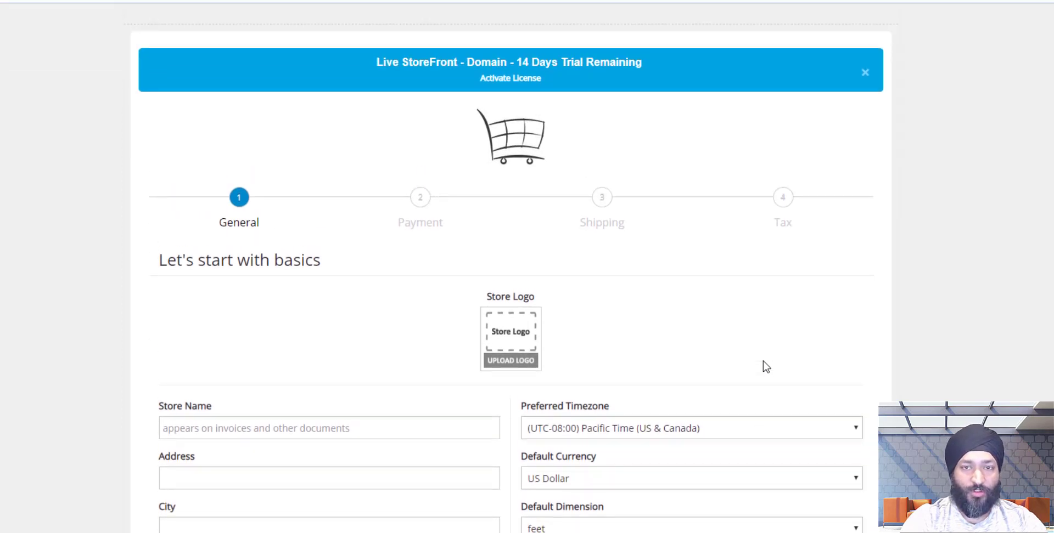
Activate the Live StoreFront and Authorize.NET licences using the licensed e-mail address, confirming the activation.
{"action": "left_click", "coordinate": [519, 78]}
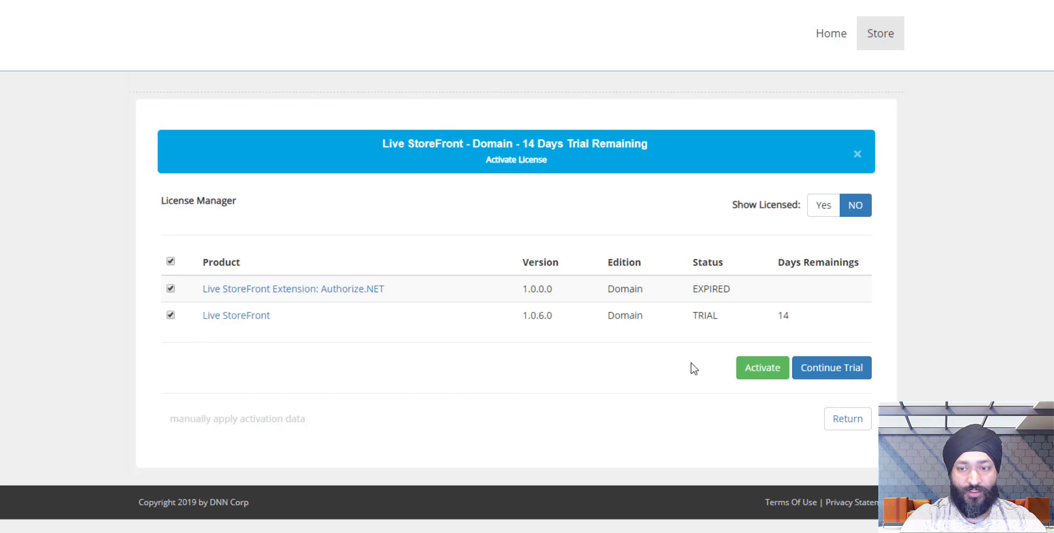
{"action": "left_click", "coordinate": [740, 373]}
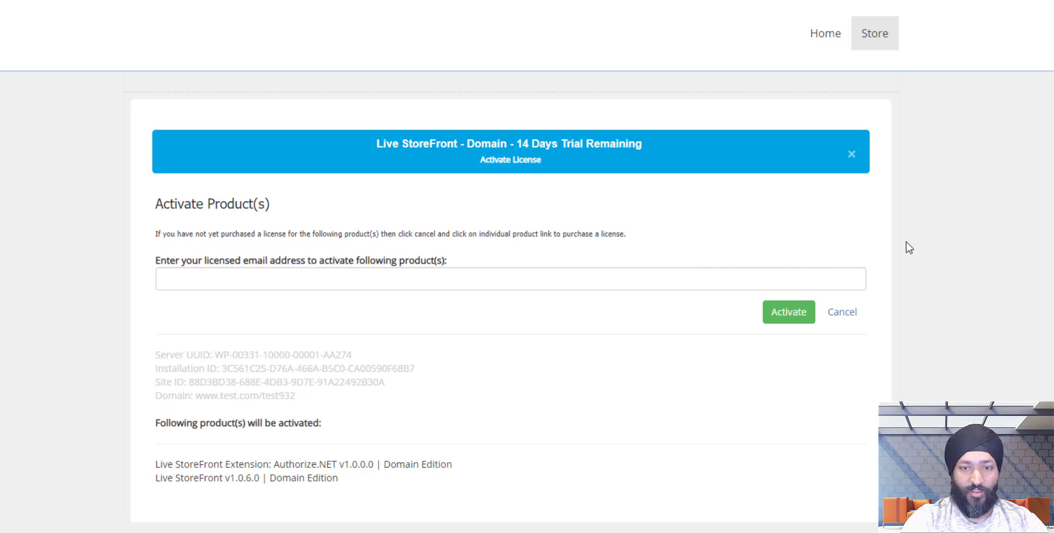
{"action": "left_click", "coordinate": [563, 288]}
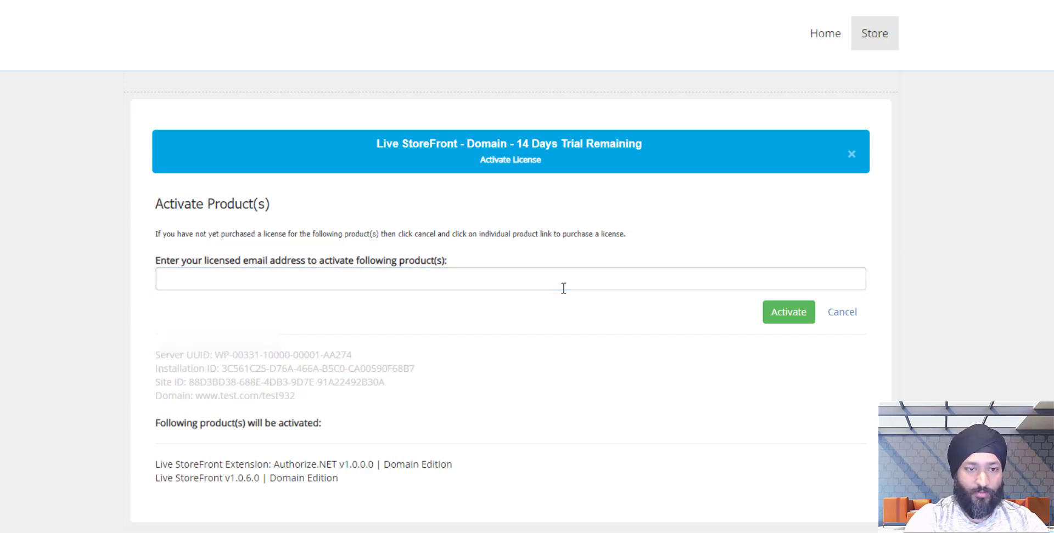
{"action": "left_click", "coordinate": [563, 288]}
{"action": "type", "text": "man..."}
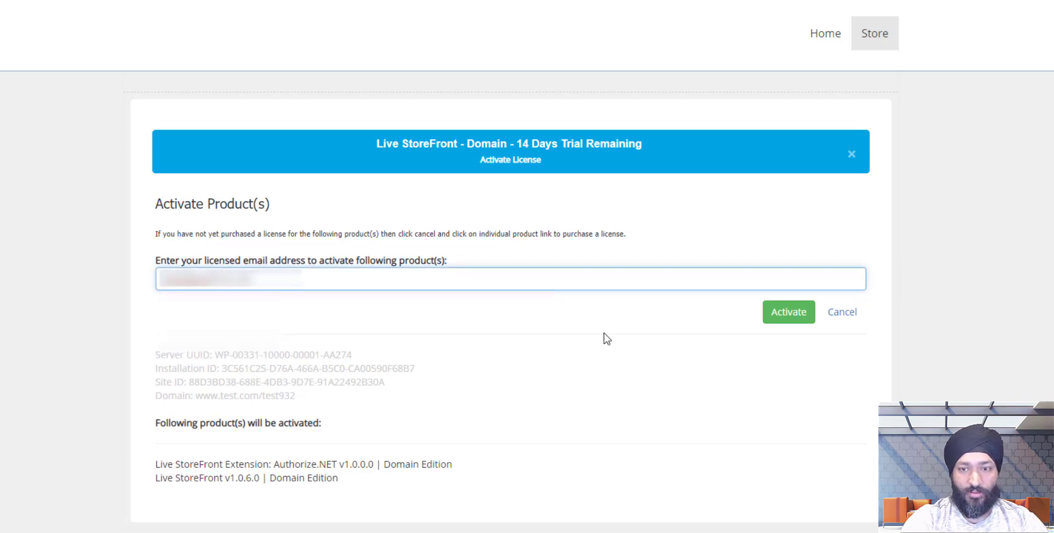
{"action": "left_click", "coordinate": [784, 315]}
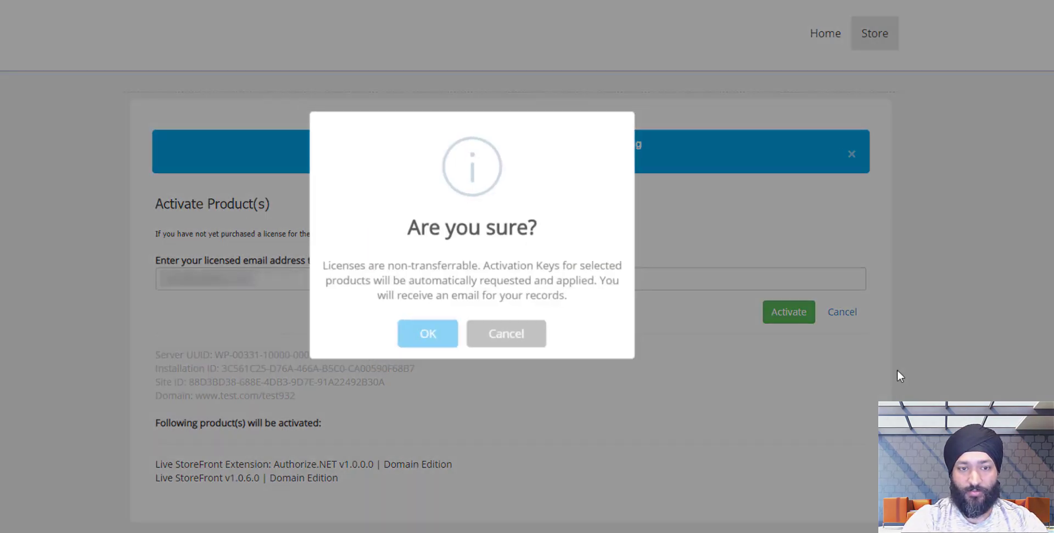
{"action": "left_click", "coordinate": [437, 336]}
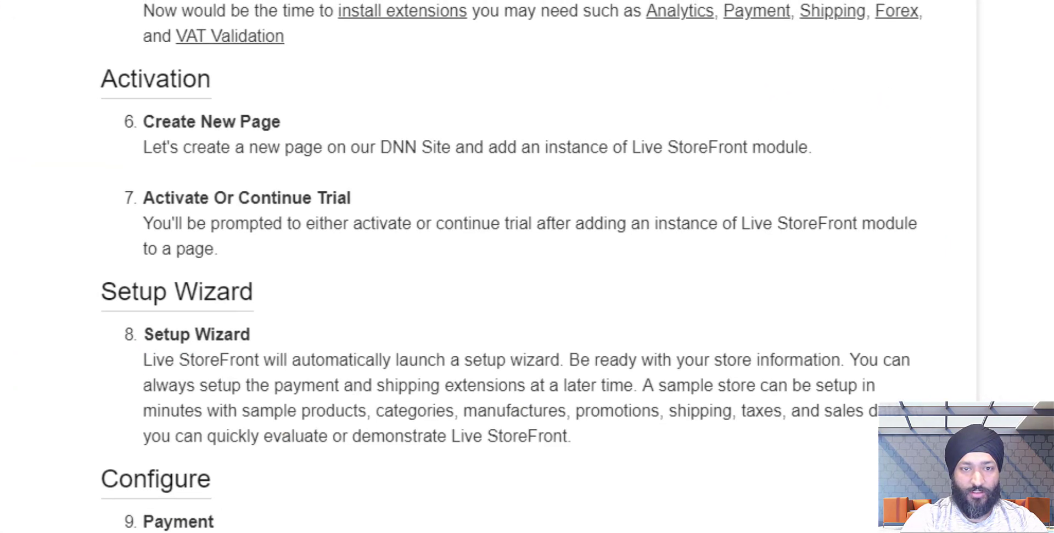
Scroll through the setup wizard's General 'Let's start with basics' fields.
{"action": "scroll", "coordinate": [513, 260], "scroll_direction": "down", "scroll_amount": 5}
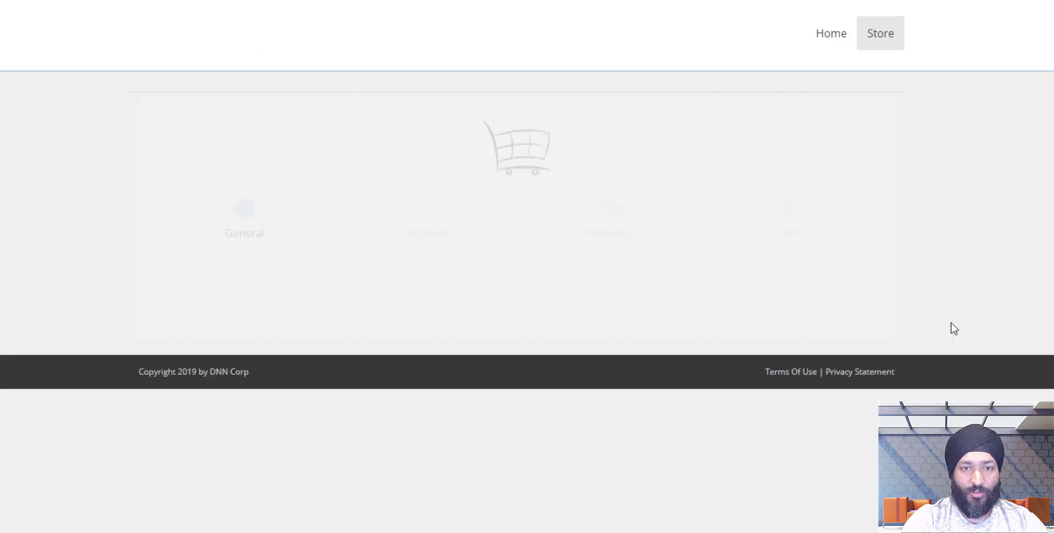
{"action": "scroll", "coordinate": [954, 329], "scroll_direction": "down", "scroll_amount": 3}
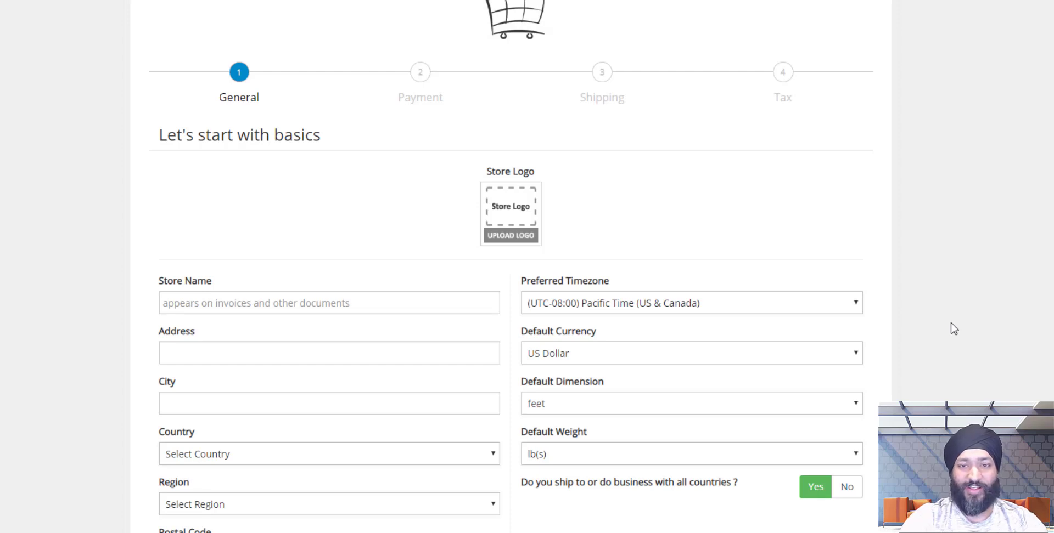
{"action": "scroll", "coordinate": [950, 325], "scroll_direction": "down", "scroll_amount": 1}
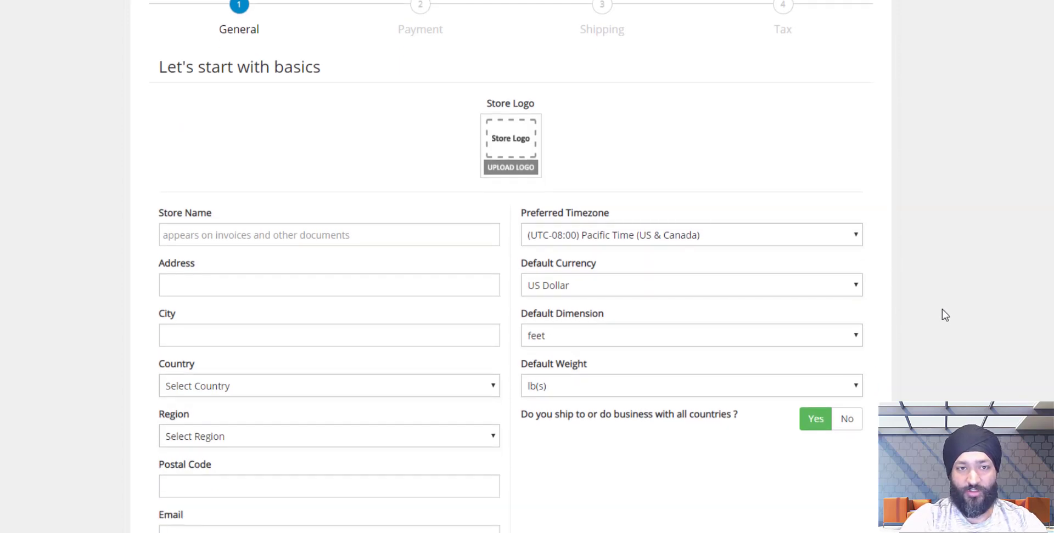
Enter store name Mandeeps.com, the saved street address, and the store's city.
{"action": "left_click", "coordinate": [288, 235]}
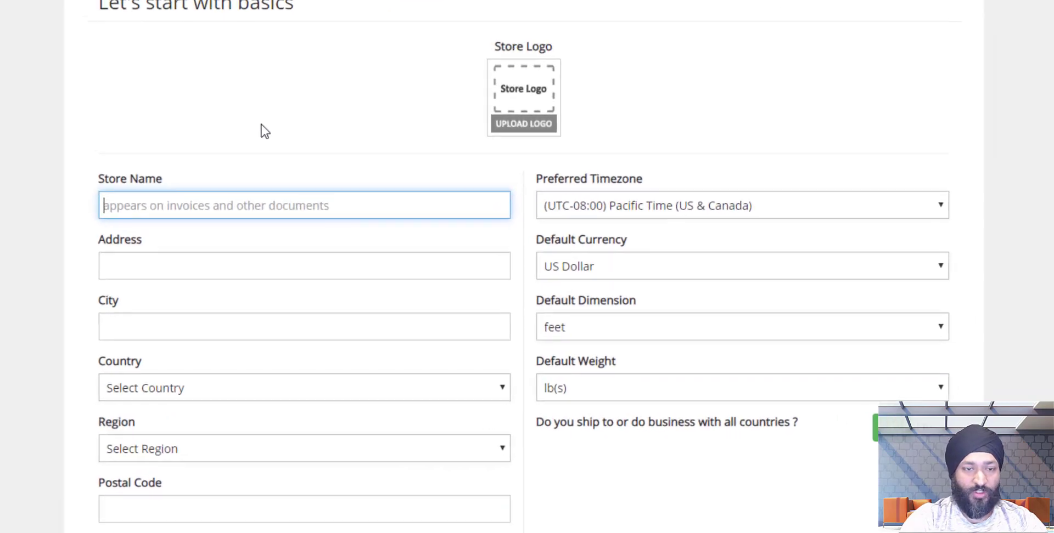
{"action": "type", "text": "Mandee"}
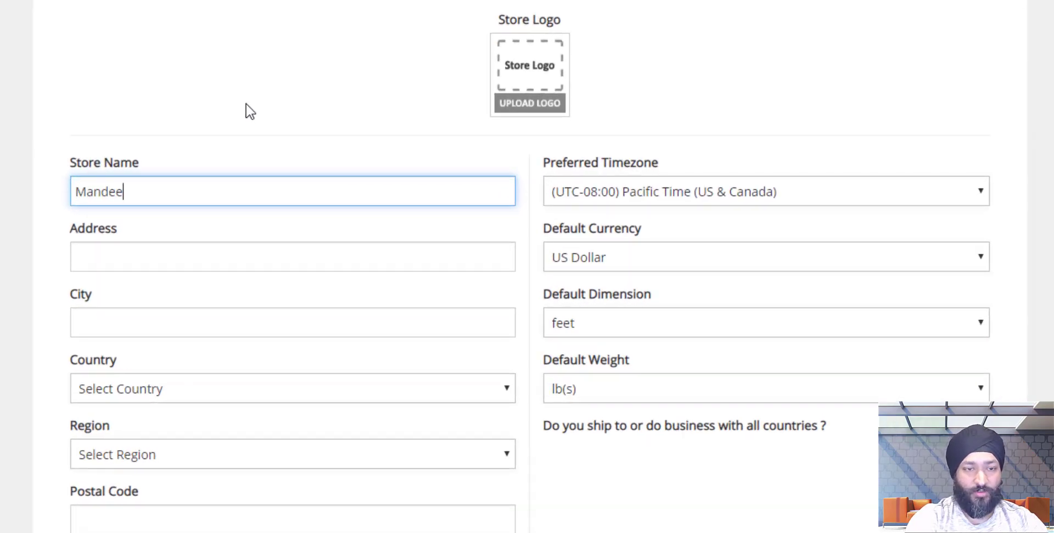
{"action": "type", "text": "ps.com"}
{"action": "key", "text": "Tab"}
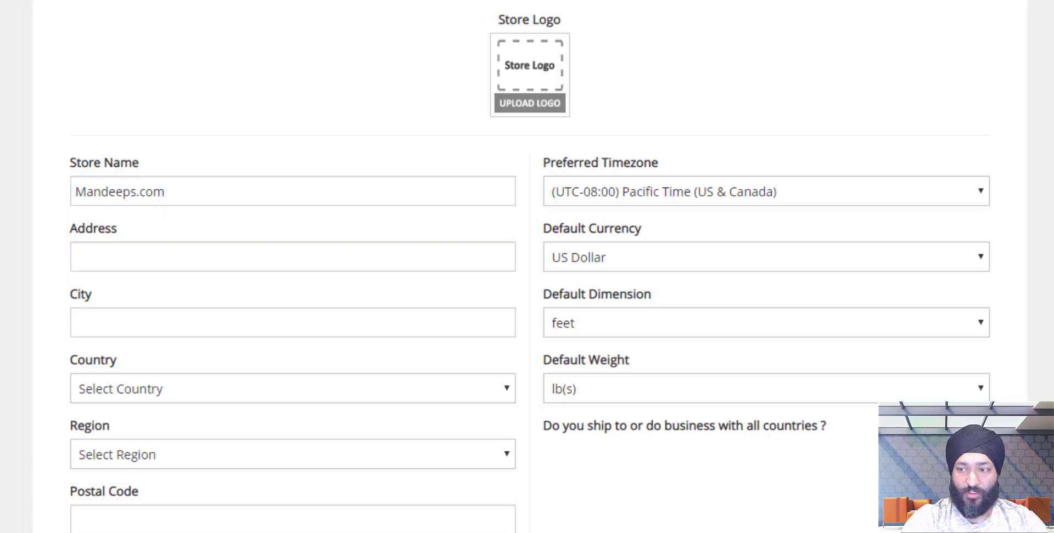
{"action": "left_click", "coordinate": [247, 263]}
{"action": "left_click", "coordinate": [220, 296]}
{"action": "left_click", "coordinate": [303, 325]}
{"action": "type", "text": "C"}
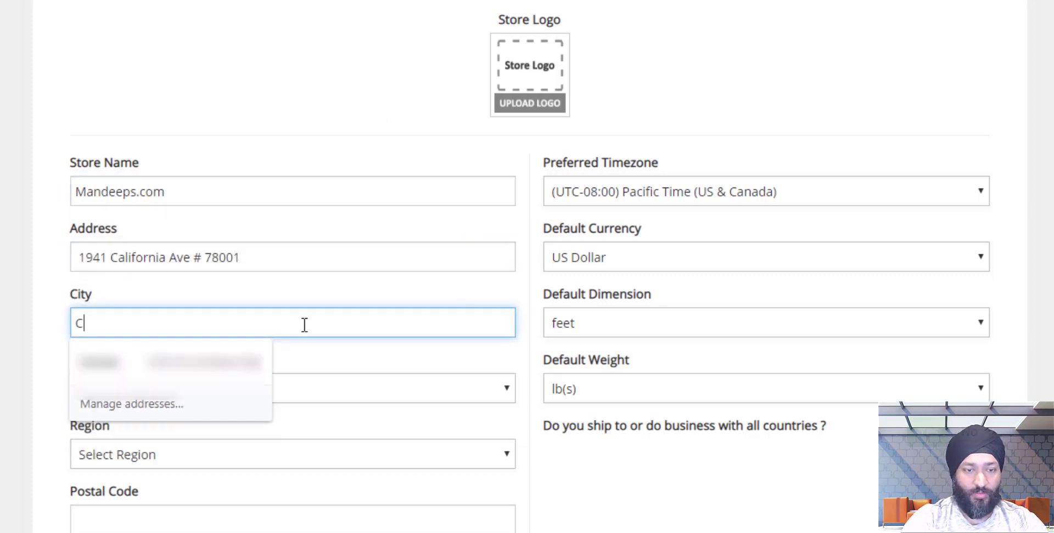
{"action": "type", "text": "orona"}
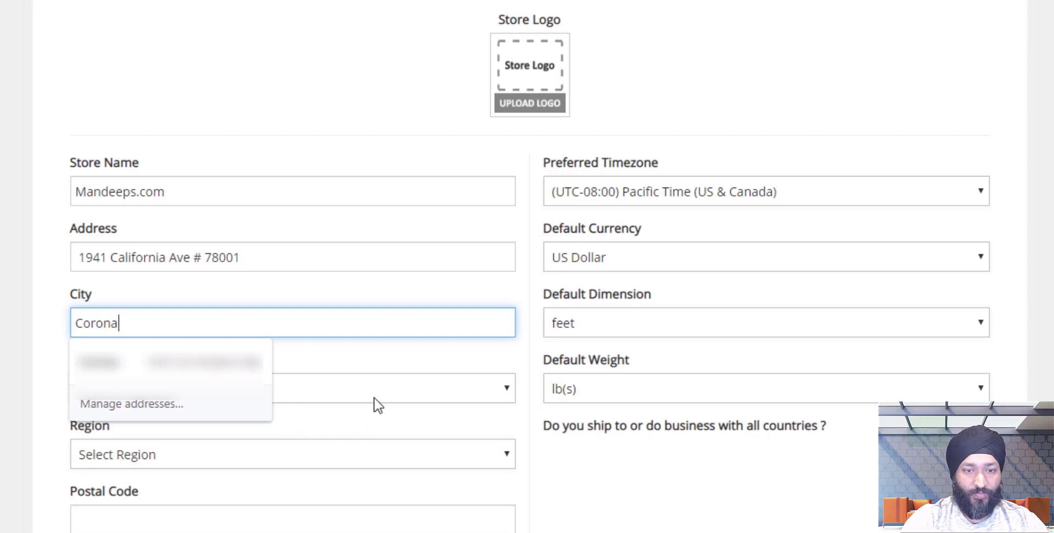
Set country to United States, region to California, and enter the store's postal code.
{"action": "left_click", "coordinate": [375, 399]}
{"action": "key", "text": "u"}
{"action": "key", "text": "u"}
{"action": "key", "text": "u"}
{"action": "key", "text": "u"}
{"action": "key", "text": "u"}
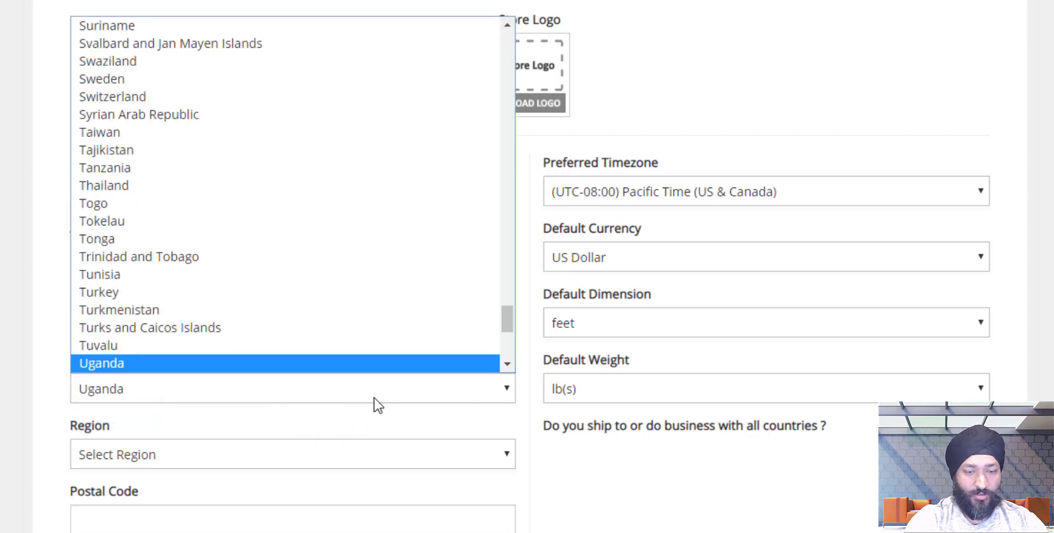
{"action": "key", "text": "Return"}
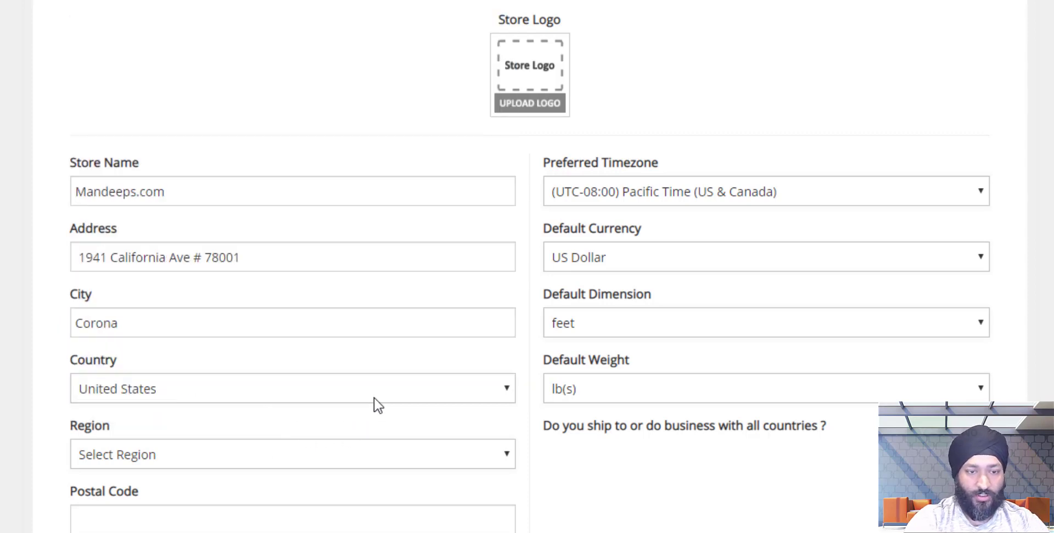
{"action": "left_click", "coordinate": [377, 455]}
{"action": "key", "text": "c"}
{"action": "key", "text": "Return"}
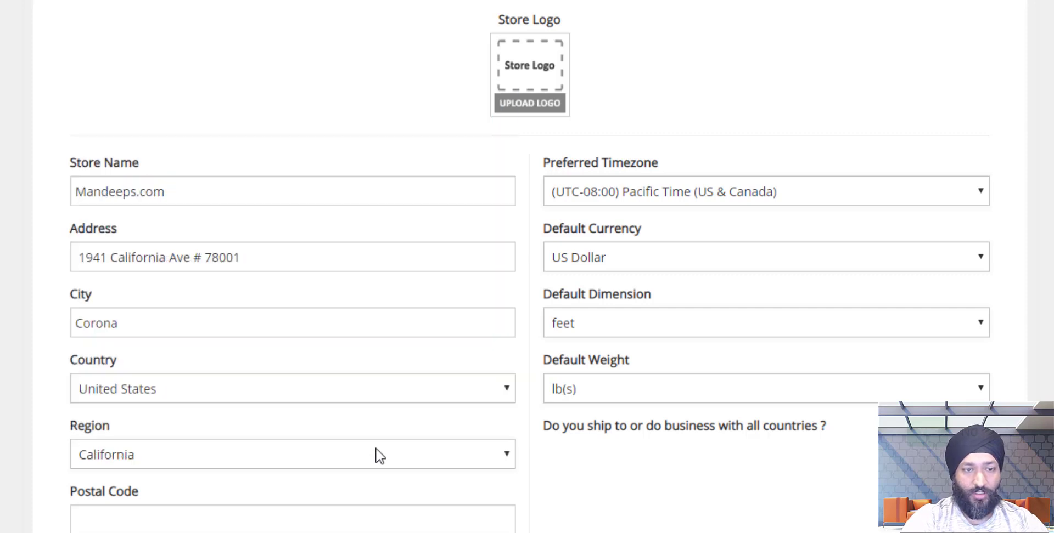
{"action": "left_click", "coordinate": [379, 509]}
{"action": "type", "text": "92877"}
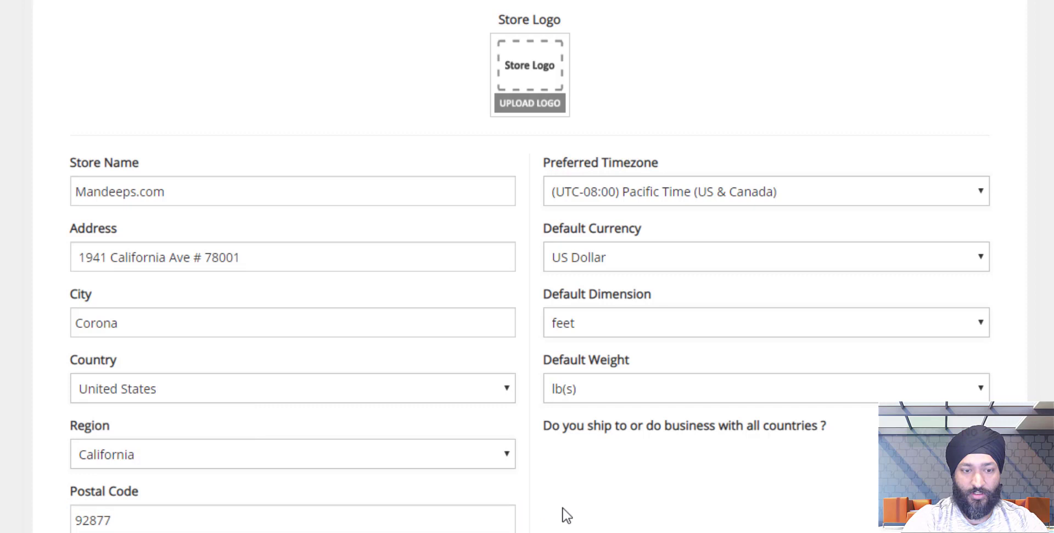
Fill in the store's contact e-mail and phone number.
{"action": "scroll", "coordinate": [565, 514], "scroll_direction": "down", "scroll_amount": 3}
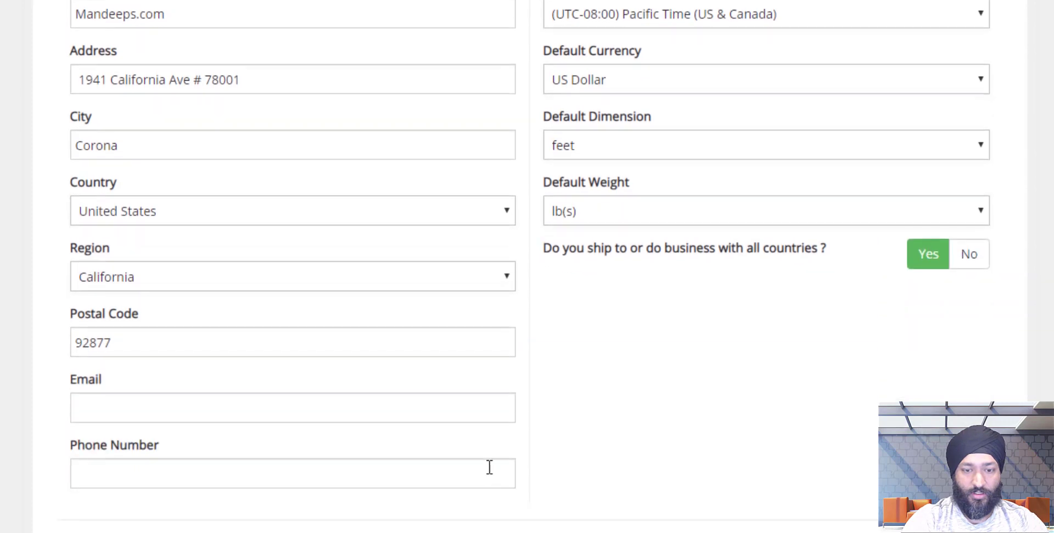
{"action": "left_click", "coordinate": [489, 411]}
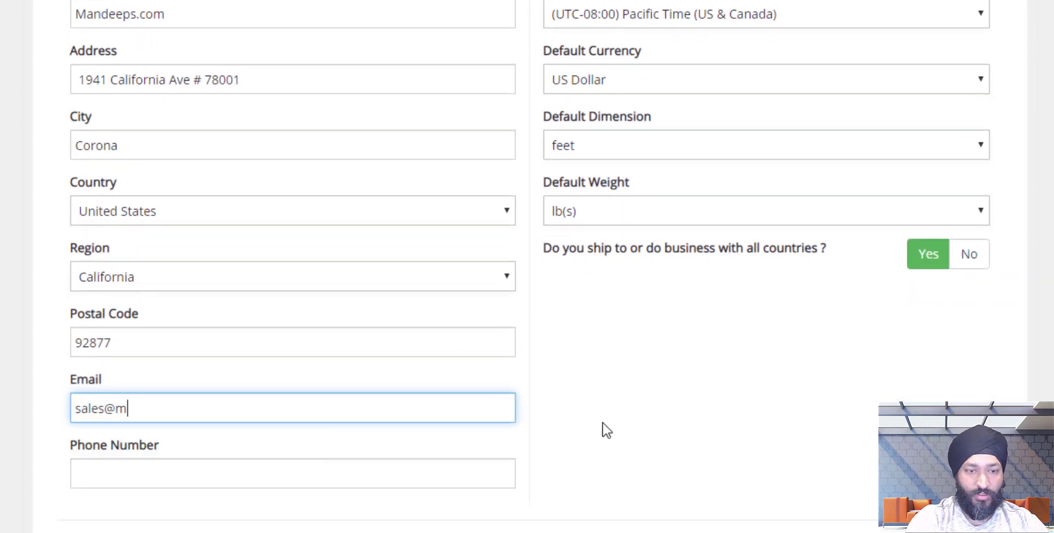
{"action": "key", "text": "Tab"}
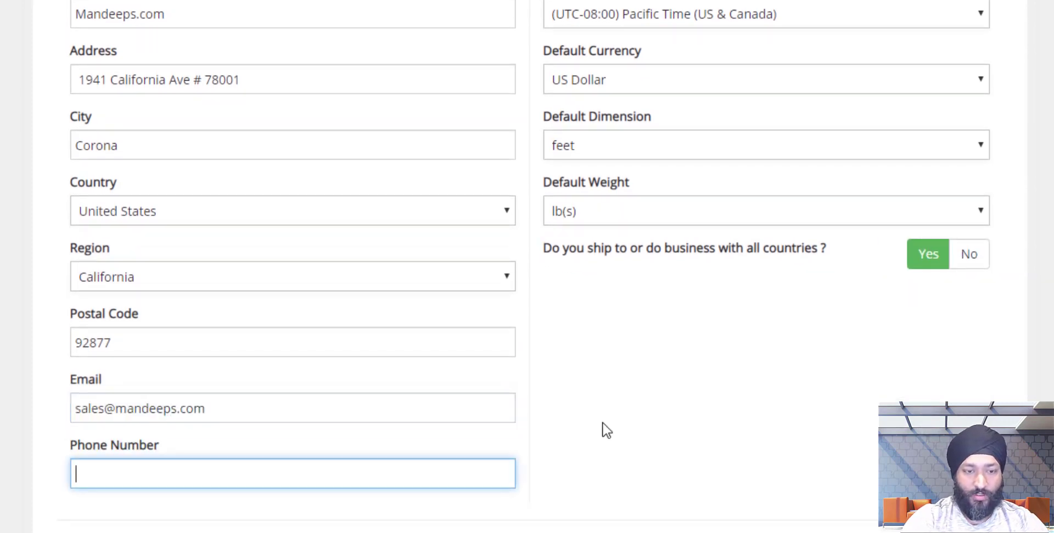
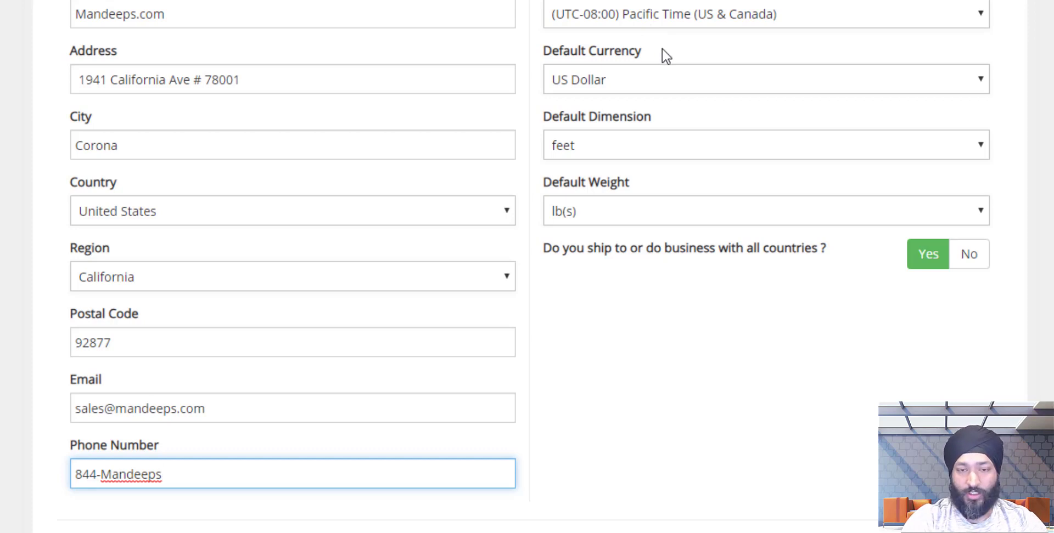
{"action": "scroll", "coordinate": [665, 56], "scroll_direction": "up", "scroll_amount": 2}
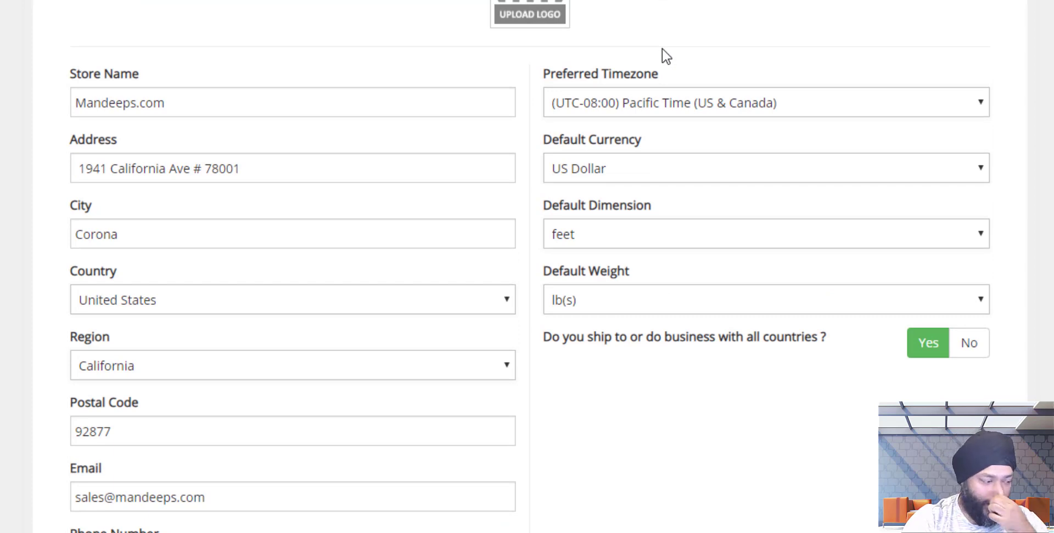
{"action": "left_click", "coordinate": [617, 177]}
{"action": "left_click", "coordinate": [618, 177]}
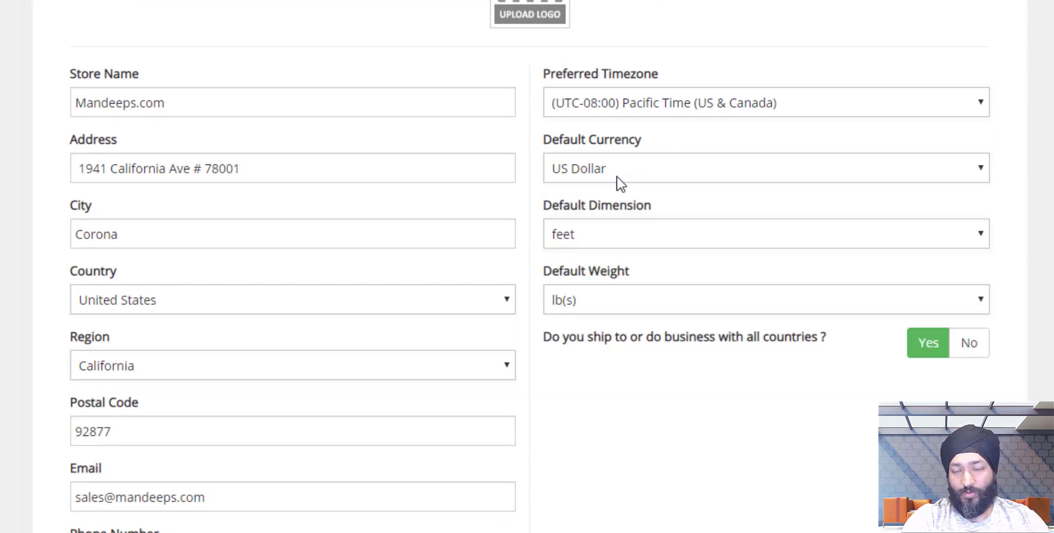
{"action": "left_click", "coordinate": [619, 179]}
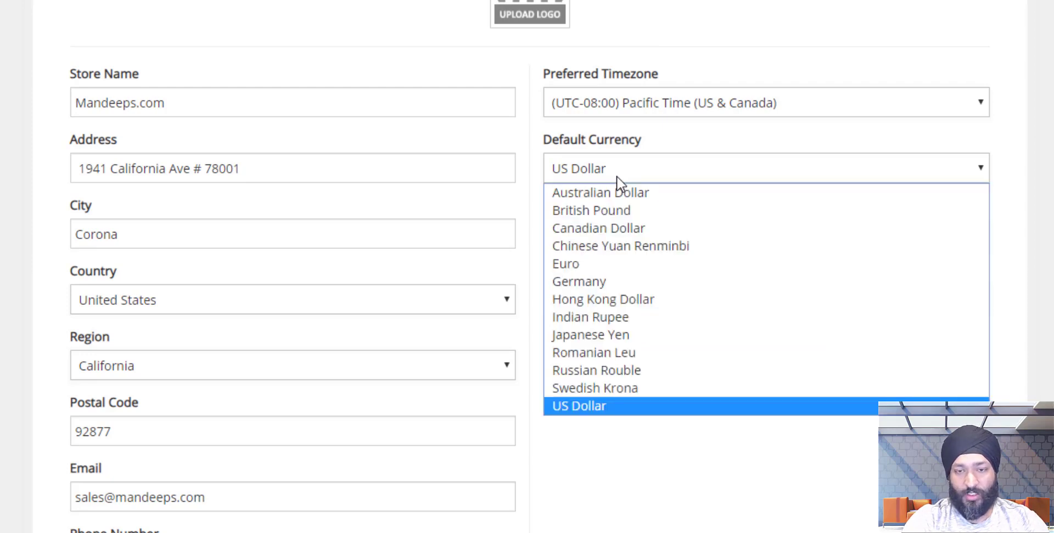
{"action": "left_click", "coordinate": [617, 178]}
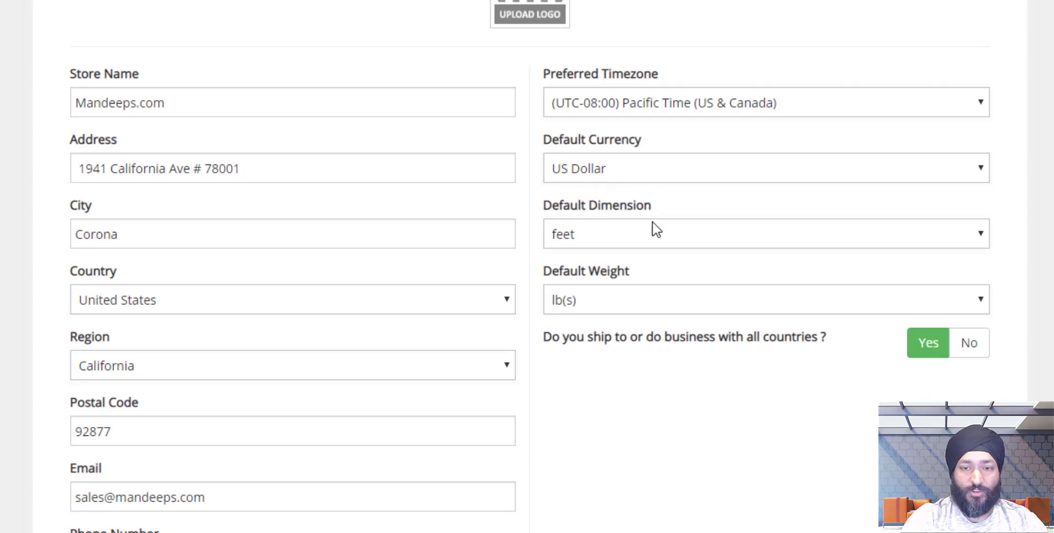
{"action": "left_click", "coordinate": [650, 243]}
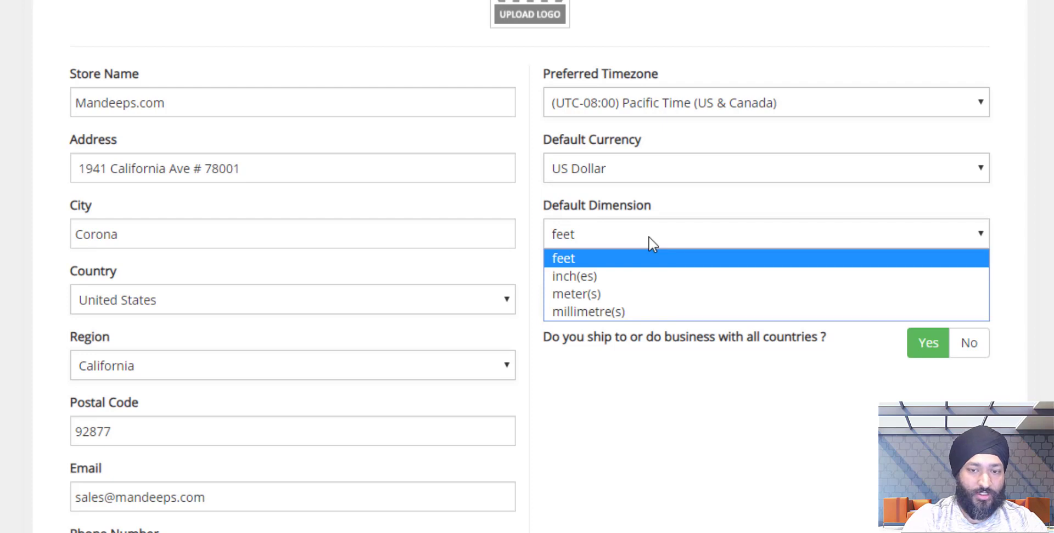
{"action": "left_click", "coordinate": [652, 243]}
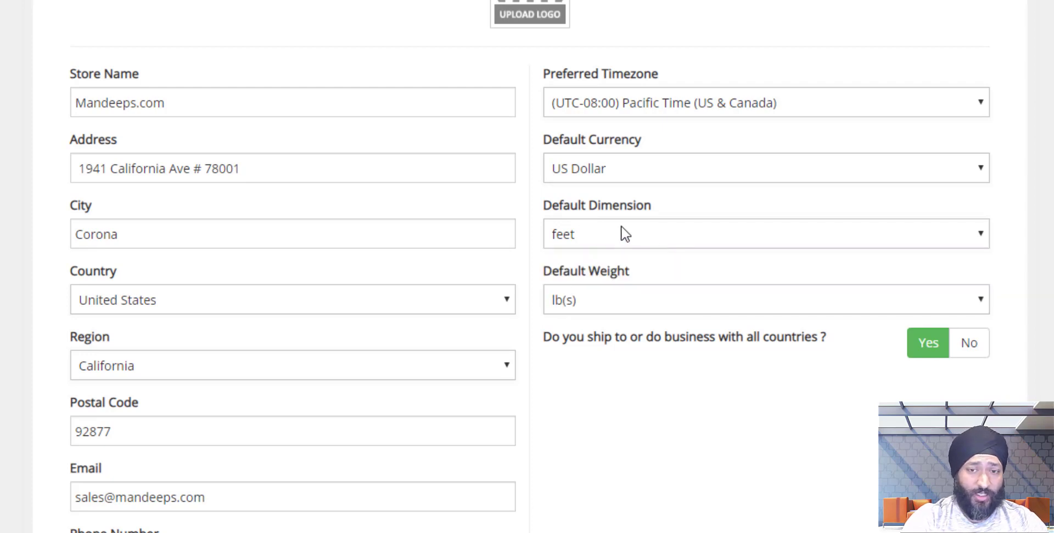
{"action": "left_click", "coordinate": [631, 304]}
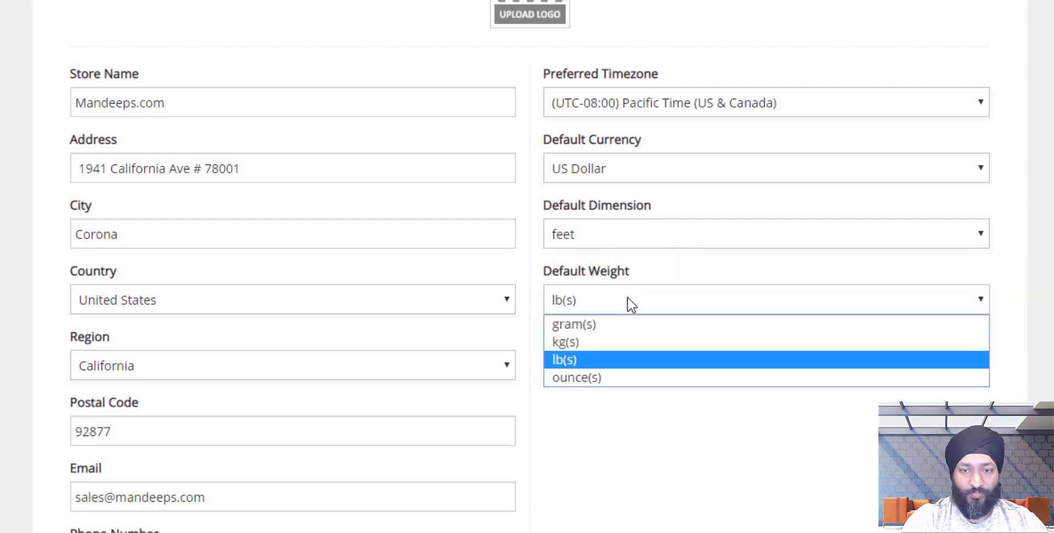
{"action": "left_click", "coordinate": [631, 305]}
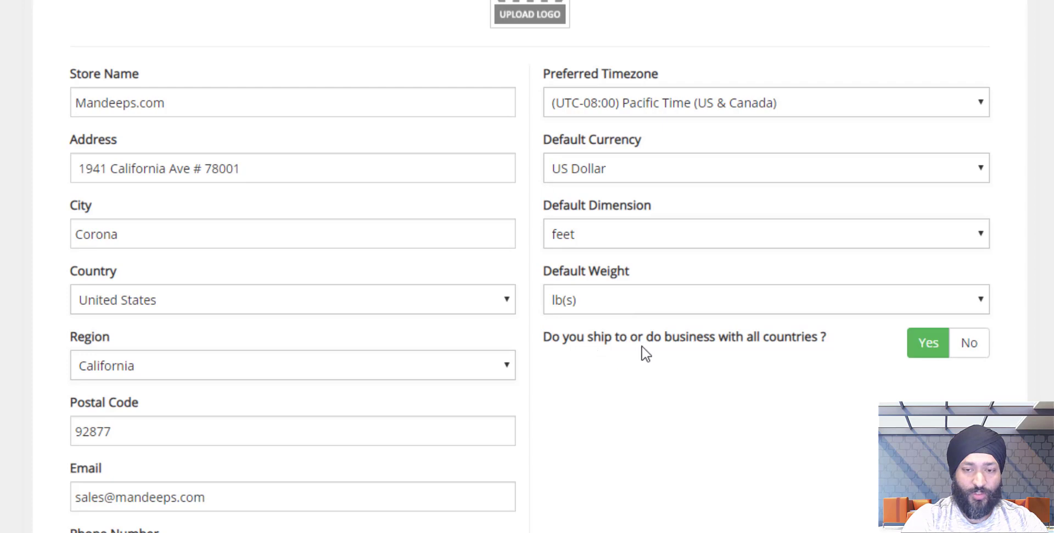
{"action": "scroll", "coordinate": [777, 363], "scroll_direction": "down", "scroll_amount": 2}
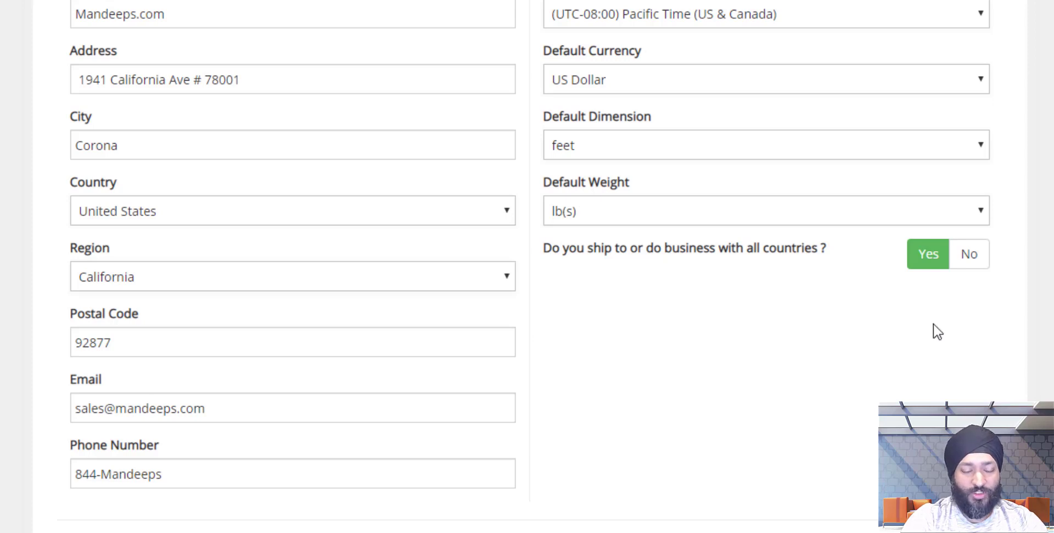
{"action": "left_click", "coordinate": [966, 266]}
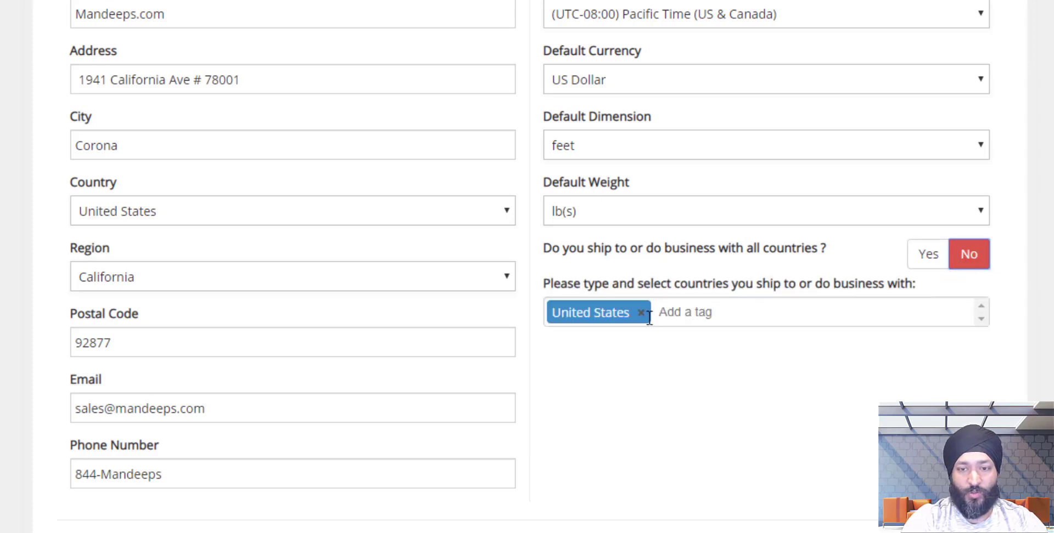
{"action": "left_click", "coordinate": [804, 315]}
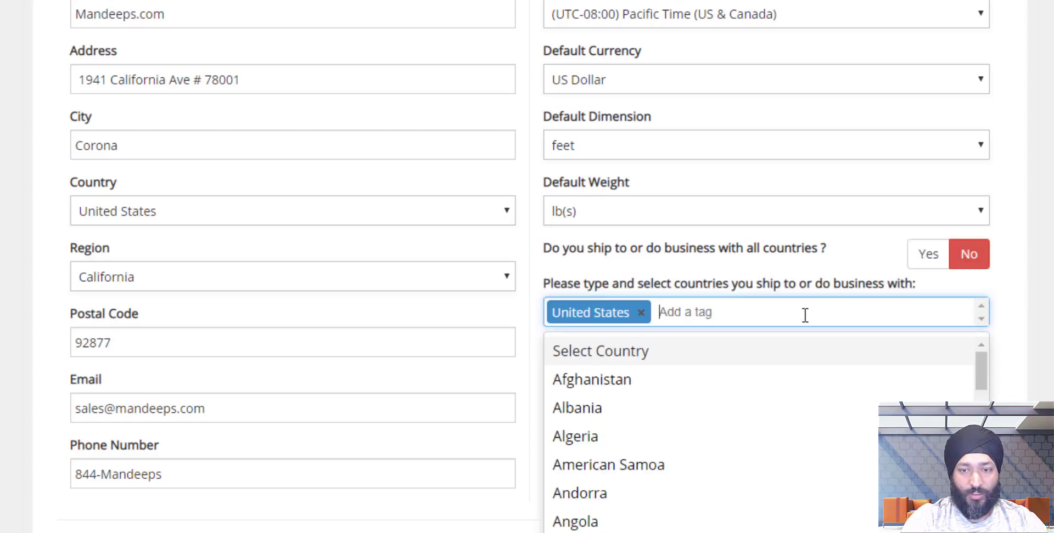
{"action": "type", "text": "aus"}
{"action": "key", "text": "BackSpace"}
{"action": "key", "text": "BackSpace"}
{"action": "key", "text": "BackSpace"}
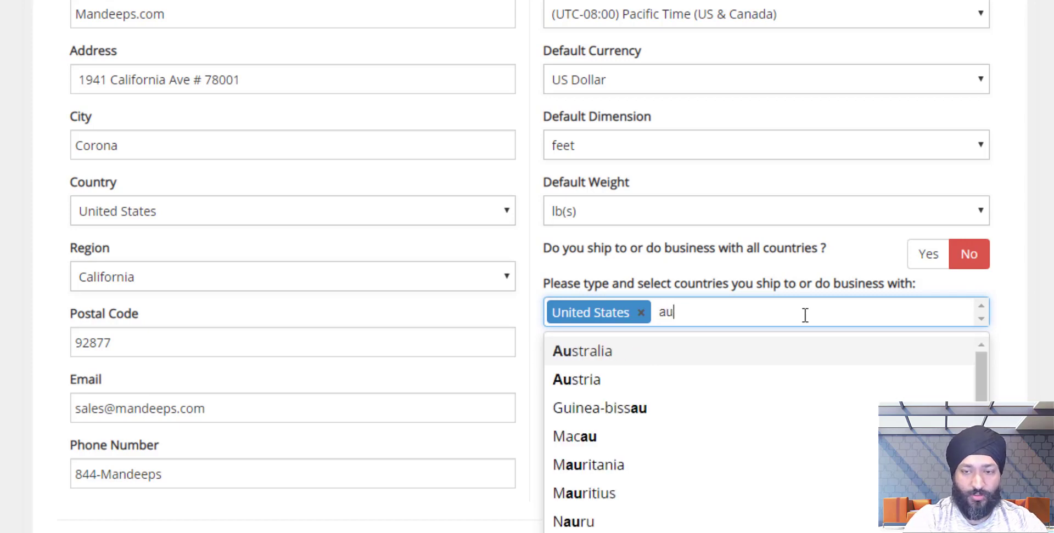
{"action": "left_click", "coordinate": [999, 297]}
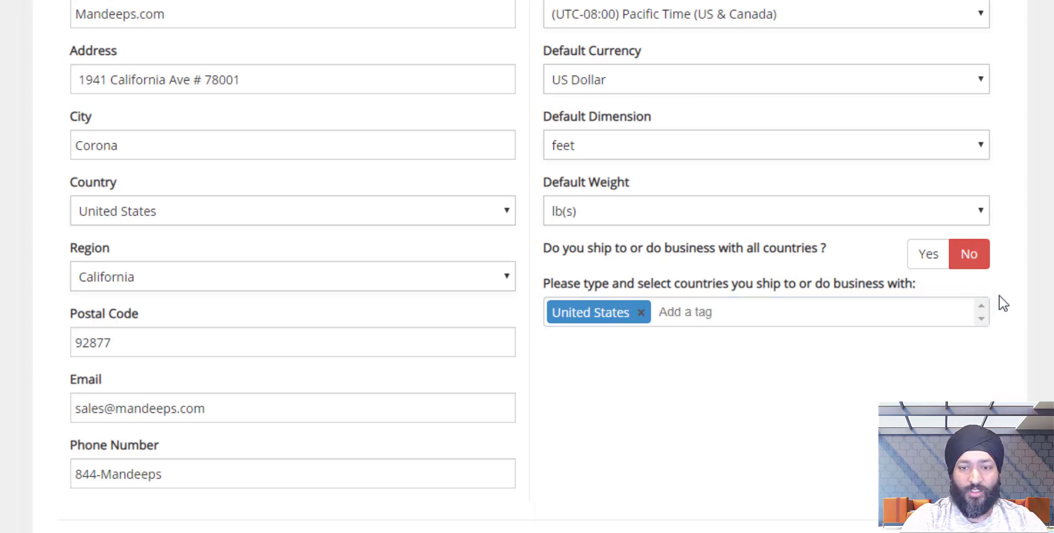
{"action": "left_click", "coordinate": [934, 270]}
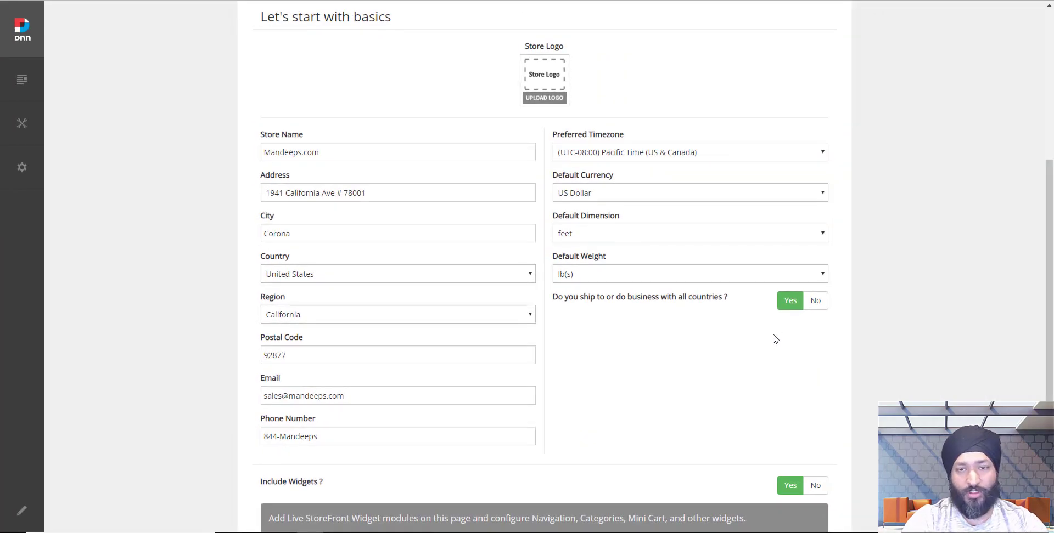
Upload Mandeeps.png from the Pictures folder as the store logo.
{"action": "scroll", "coordinate": [559, 146], "scroll_direction": "up", "scroll_amount": 1}
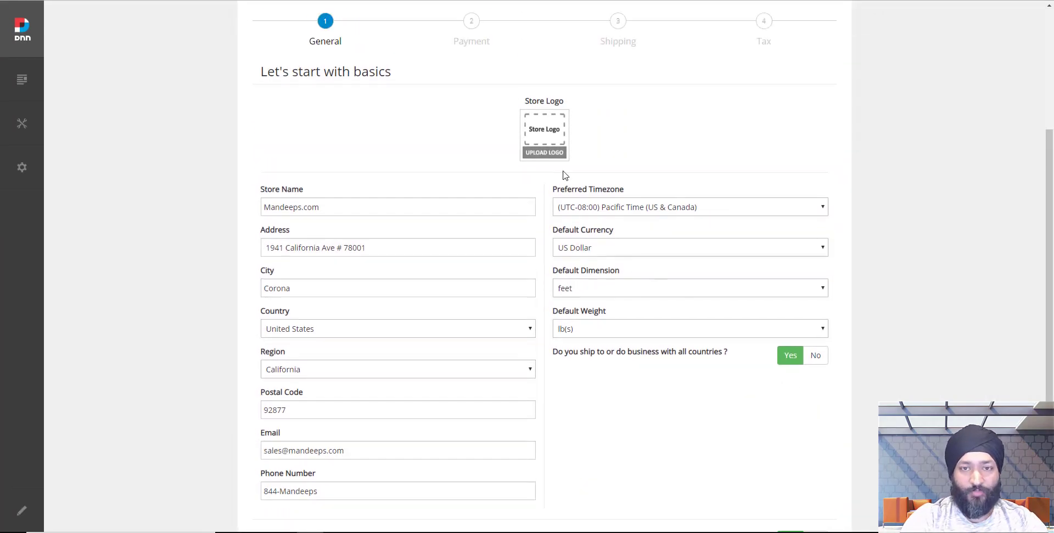
{"action": "left_click", "coordinate": [549, 145]}
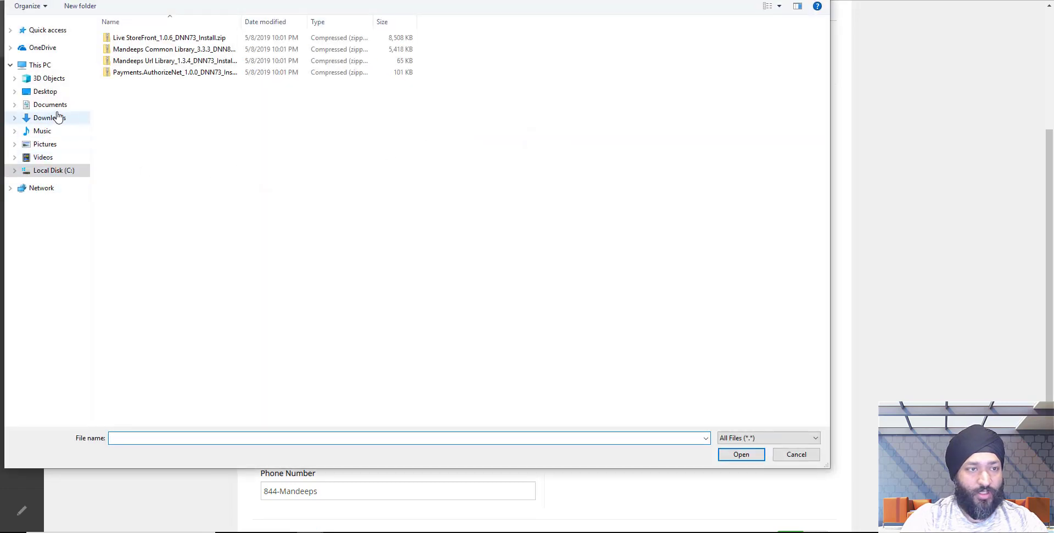
{"action": "left_click", "coordinate": [50, 145]}
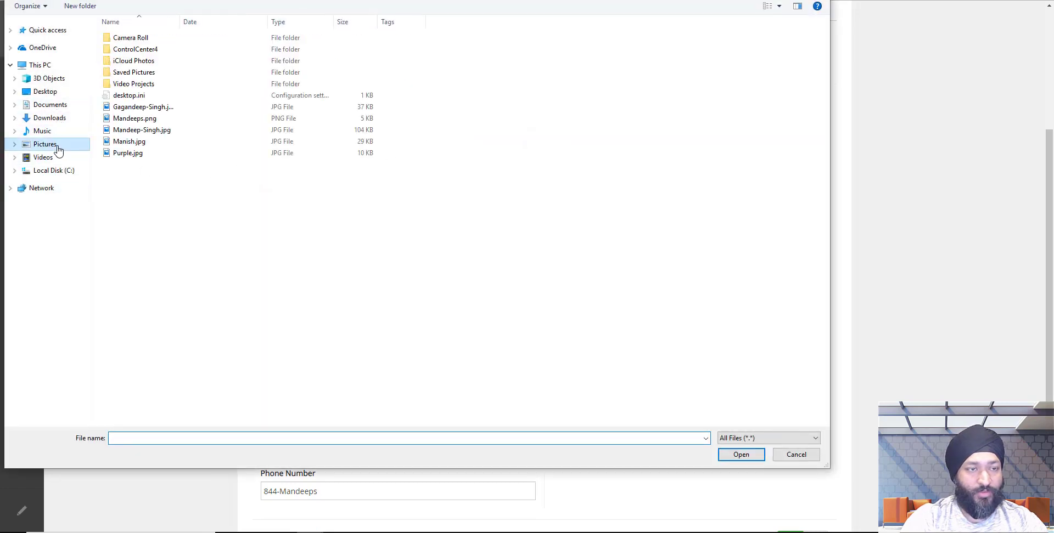
{"action": "double_click", "coordinate": [152, 124]}
{"action": "scroll", "coordinate": [631, 312], "scroll_direction": "down", "scroll_amount": 2}
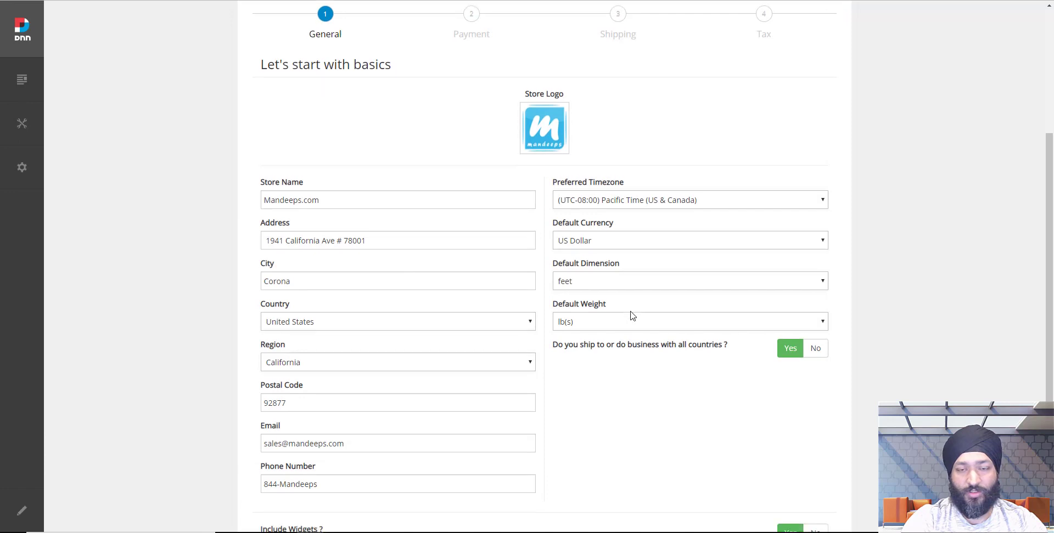
{"action": "scroll", "coordinate": [633, 314], "scroll_direction": "down", "scroll_amount": 2}
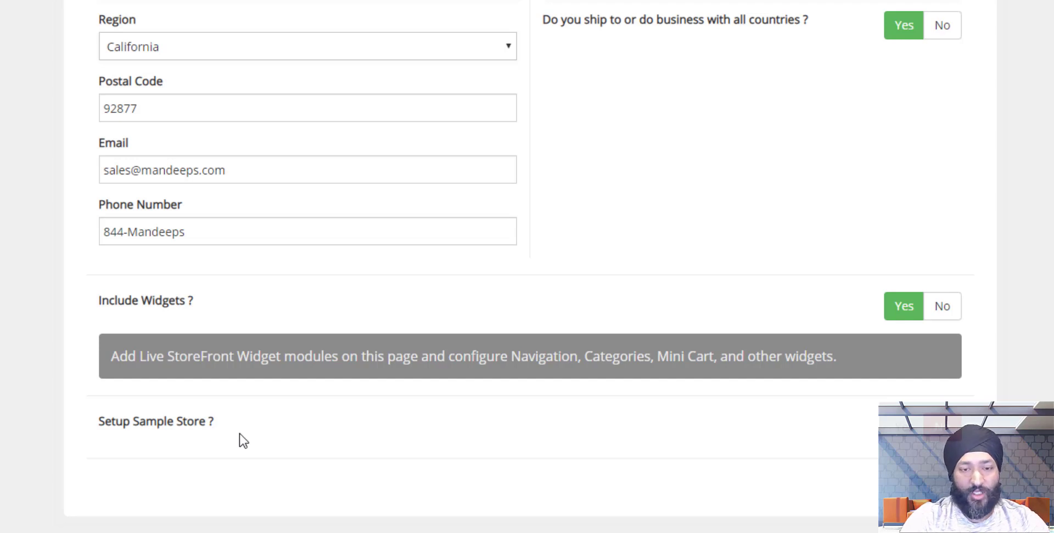
Set Setup Sample Store to Yes with widgets included, and advance to the Payment step.
{"action": "left_click", "coordinate": [903, 428]}
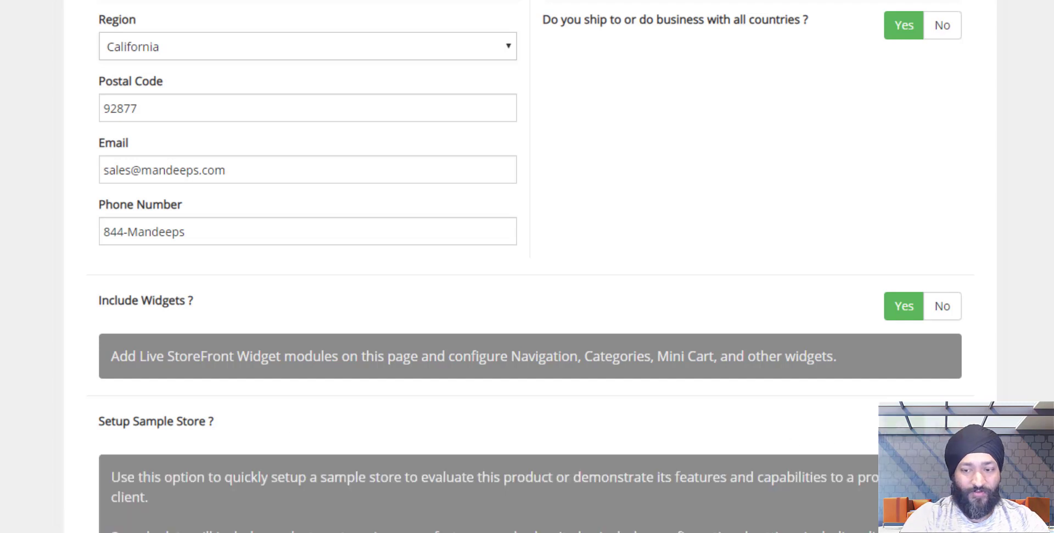
{"action": "scroll", "coordinate": [745, 439], "scroll_direction": "down", "scroll_amount": 3}
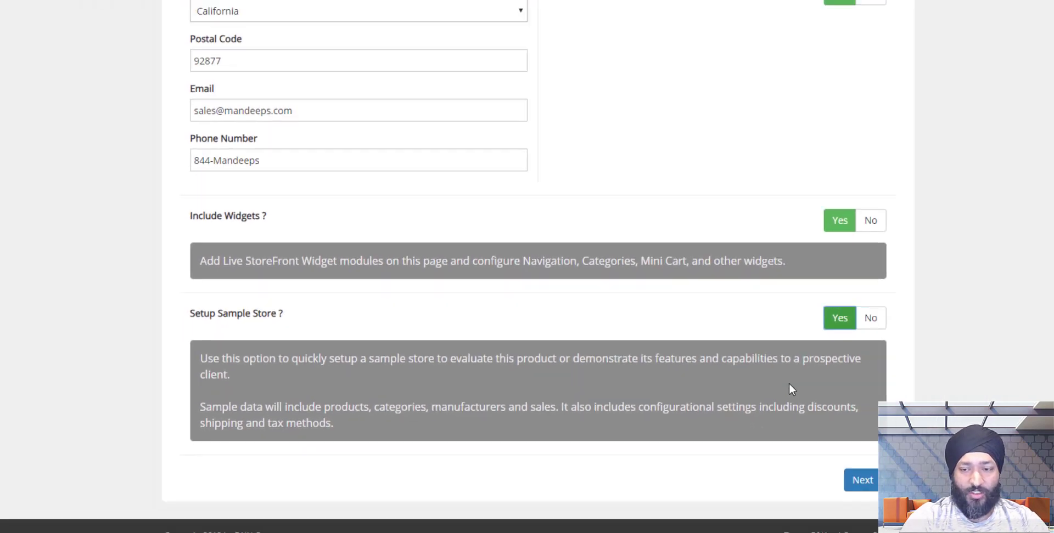
{"action": "left_click", "coordinate": [795, 471]}
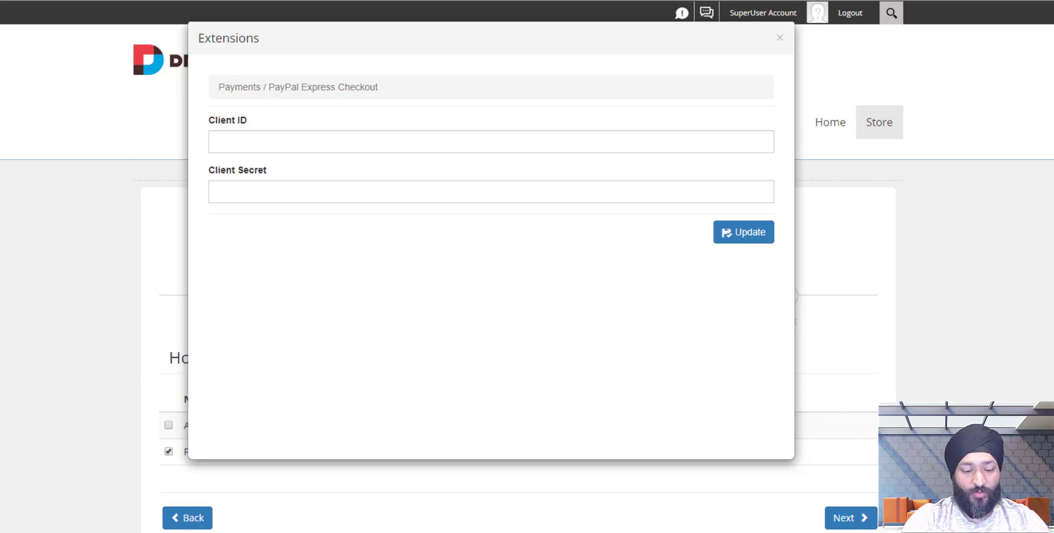
Paste the PayPal Express Checkout Client ID and Client Secret and save them.
{"action": "left_click", "coordinate": [460, 142]}
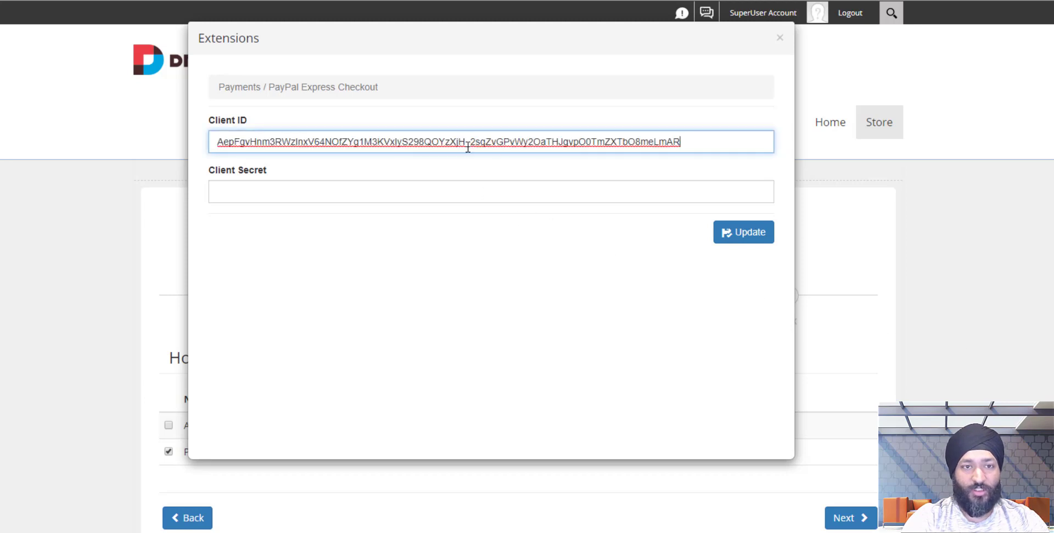
{"action": "key", "text": "alt+Tab"}
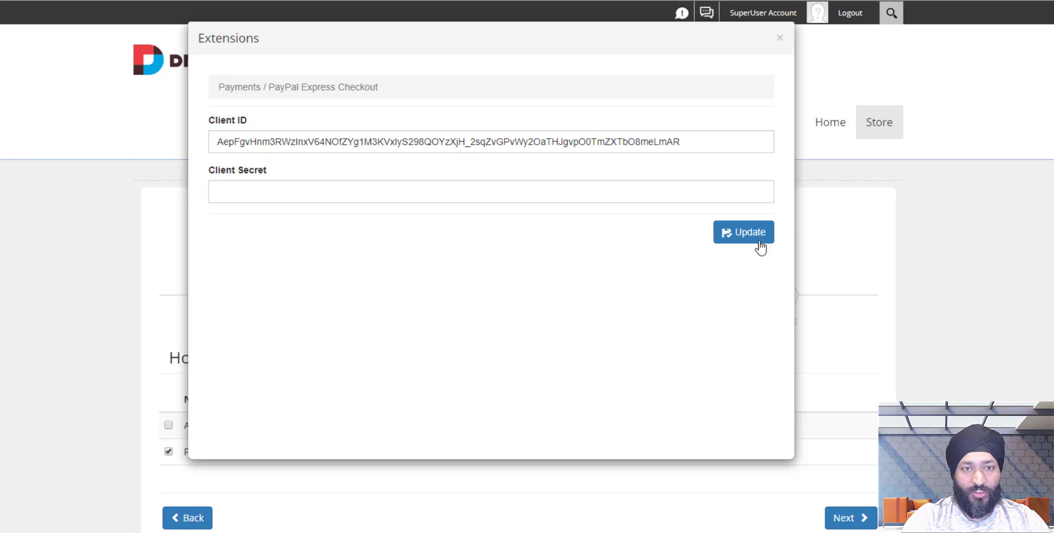
{"action": "left_click", "coordinate": [689, 195]}
{"action": "key", "text": "ctrl+v"}
{"action": "left_click", "coordinate": [727, 232]}
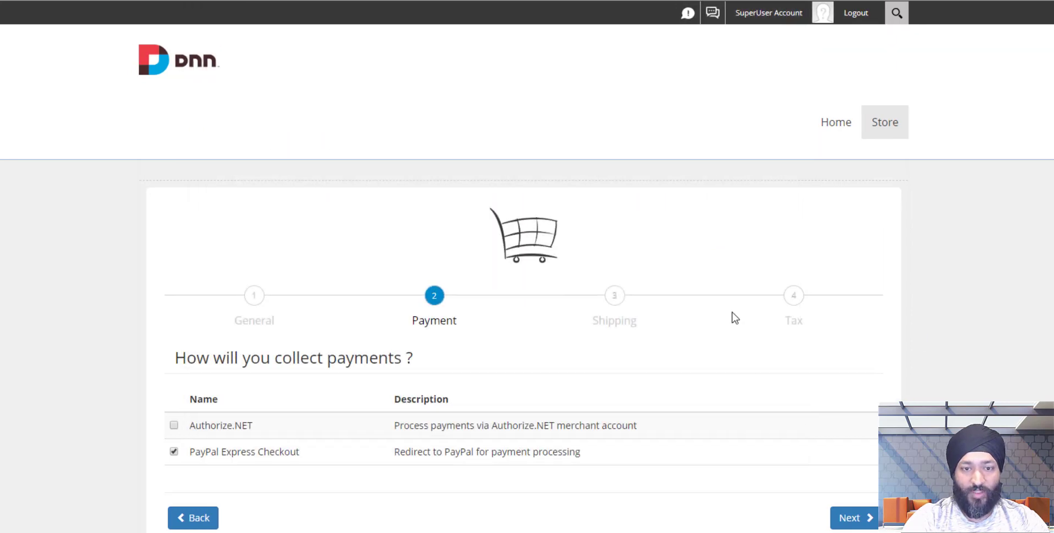
Check Authorize.NET's settings, close them unsaved, and advance to the Shipping step.
{"action": "left_click", "coordinate": [174, 426]}
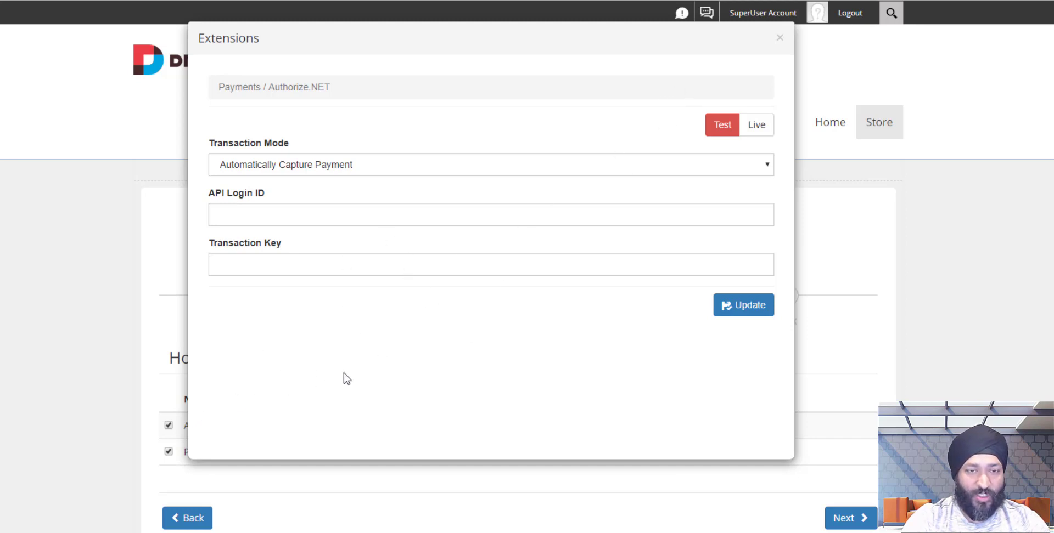
{"action": "left_click", "coordinate": [779, 37]}
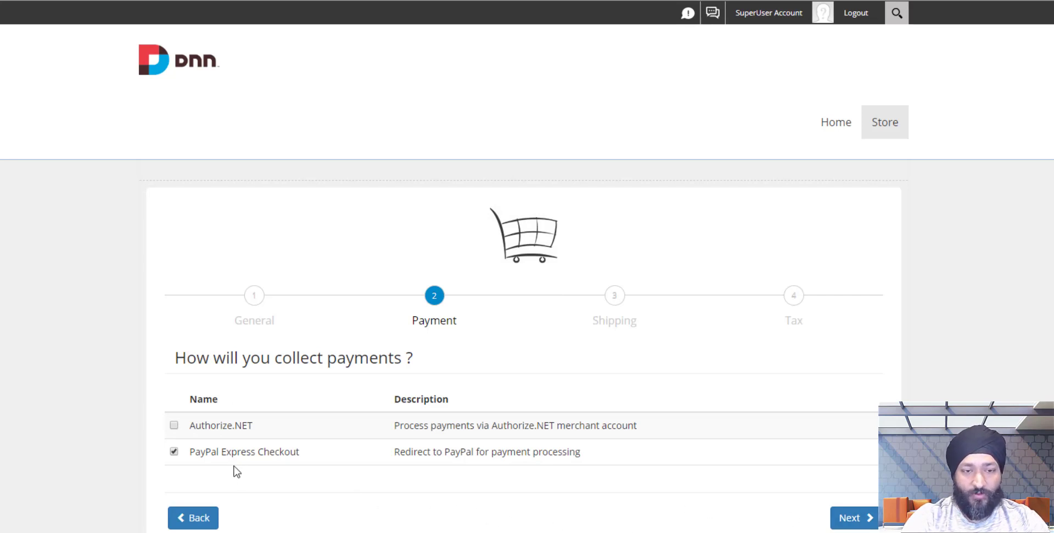
{"action": "left_click", "coordinate": [848, 520]}
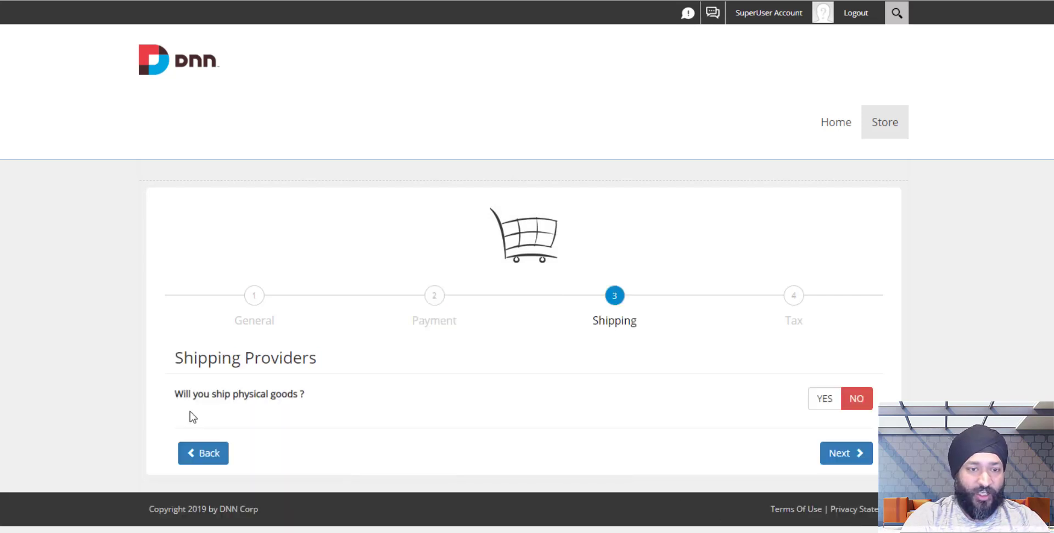
Leave shipping of physical goods at No and tax collection at No, then finish the wizard.
{"action": "left_click", "coordinate": [826, 404]}
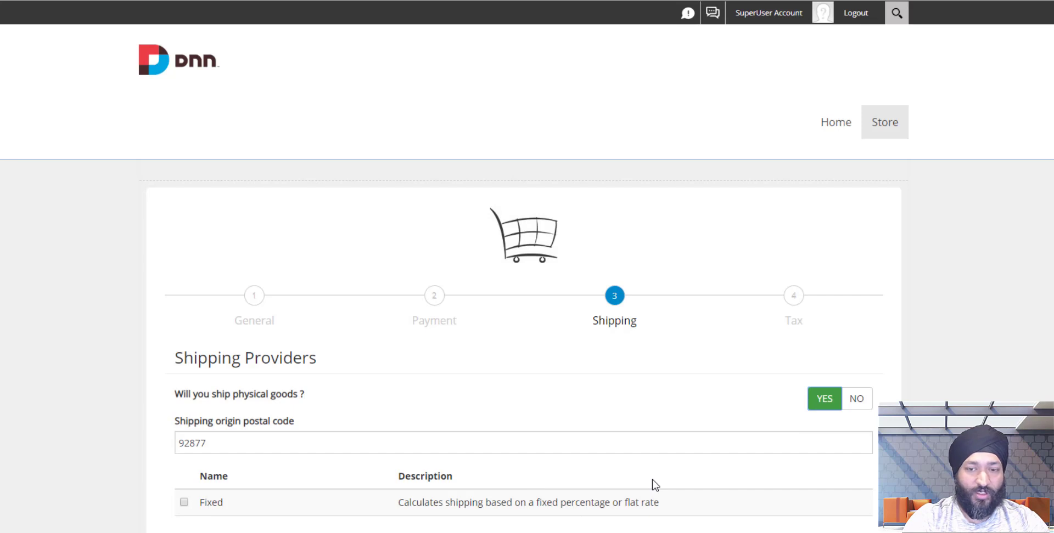
{"action": "left_click", "coordinate": [851, 405]}
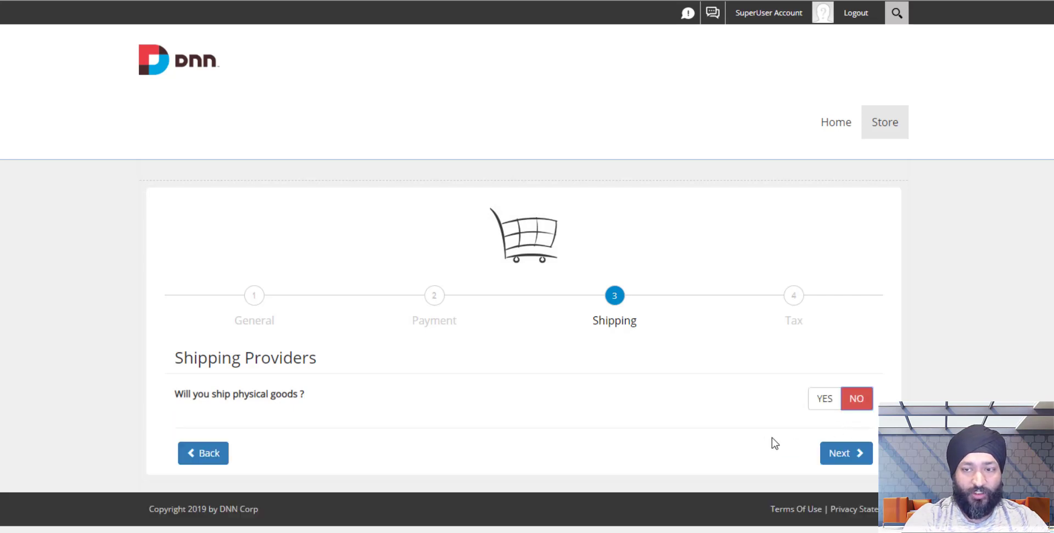
{"action": "left_click", "coordinate": [836, 466]}
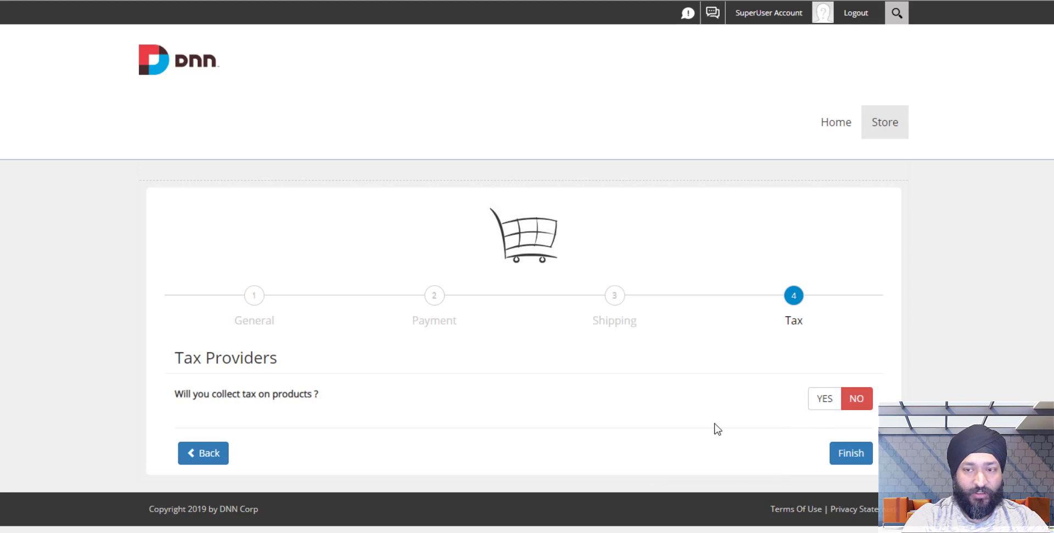
{"action": "left_click", "coordinate": [847, 461]}
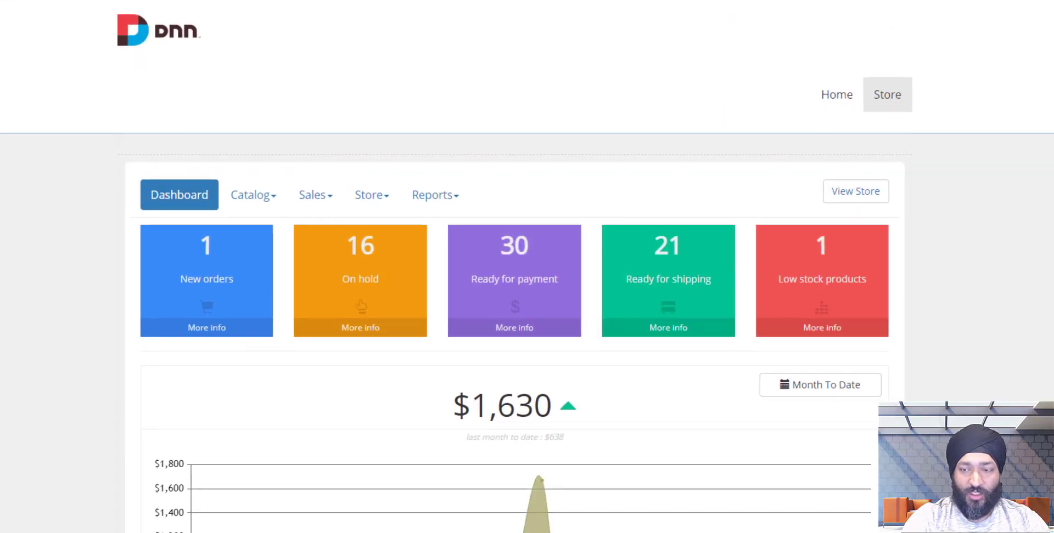
Scroll through the dashboard's order count tiles and monthly sales chart.
{"action": "scroll", "coordinate": [514, 267], "scroll_direction": "down", "scroll_amount": 2}
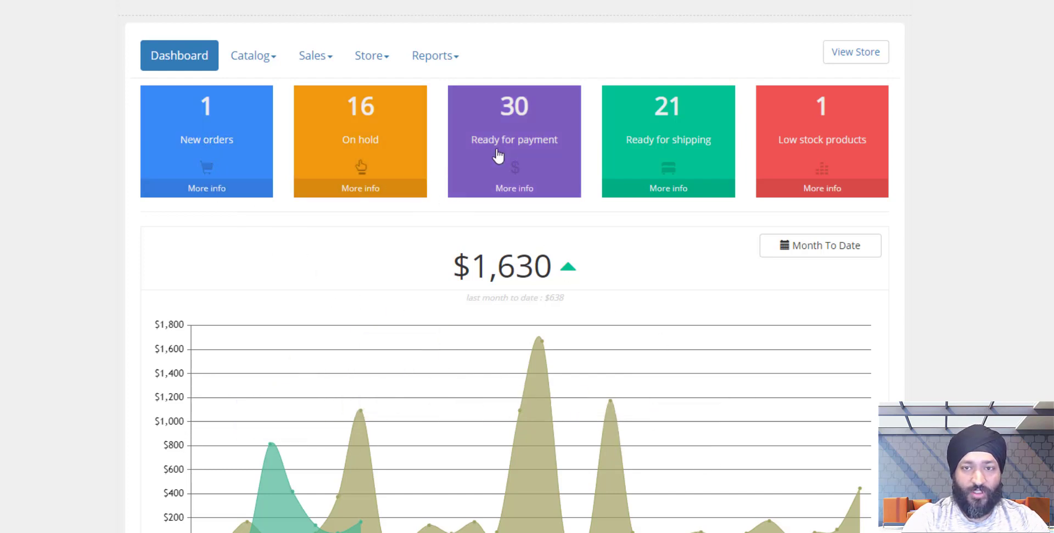
{"action": "scroll", "coordinate": [826, 192], "scroll_direction": "down", "scroll_amount": 1}
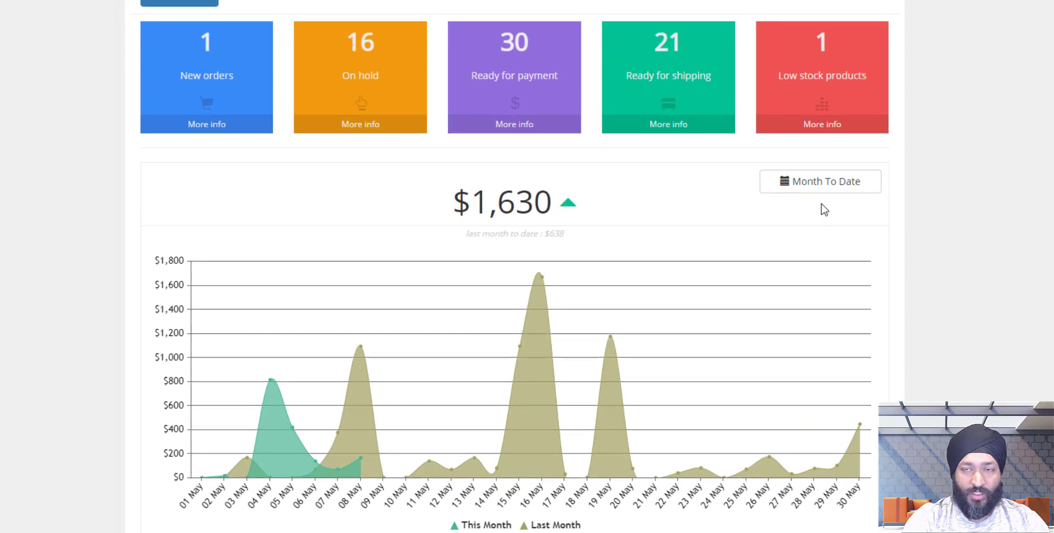
{"action": "scroll", "coordinate": [824, 210], "scroll_direction": "up", "scroll_amount": 1}
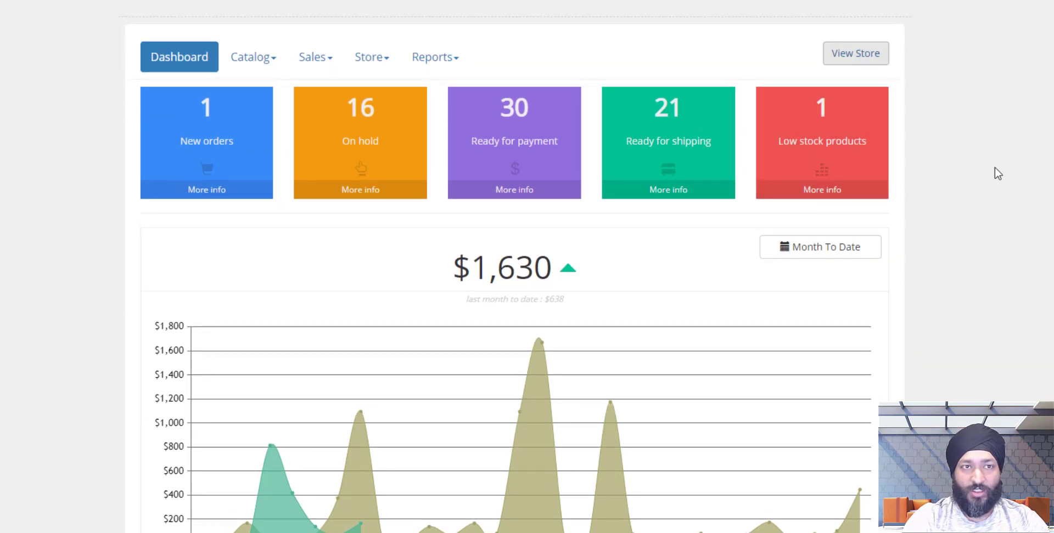
{"action": "scroll", "coordinate": [994, 167], "scroll_direction": "up", "scroll_amount": 1}
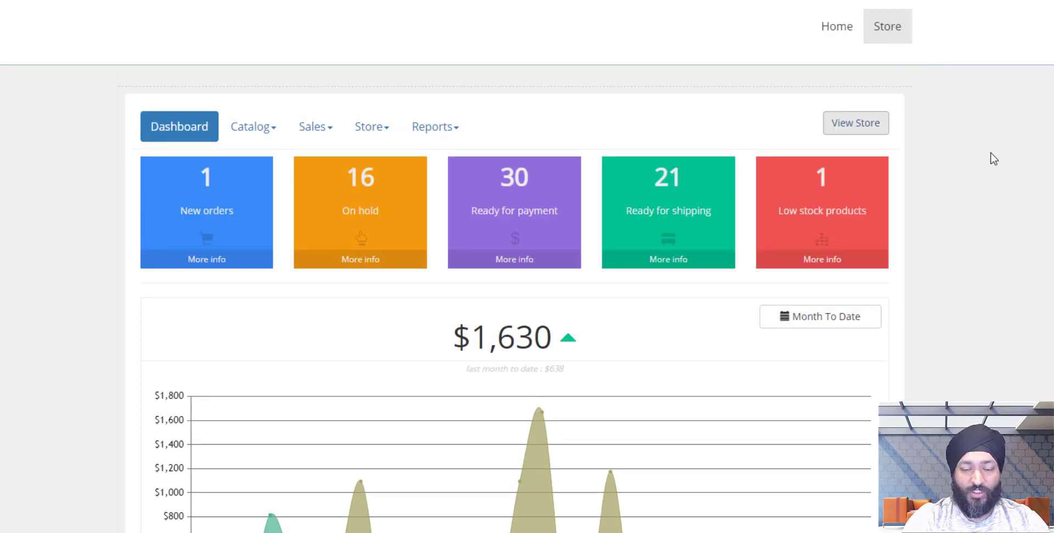
{"action": "scroll", "coordinate": [994, 159], "scroll_direction": "down", "scroll_amount": 2}
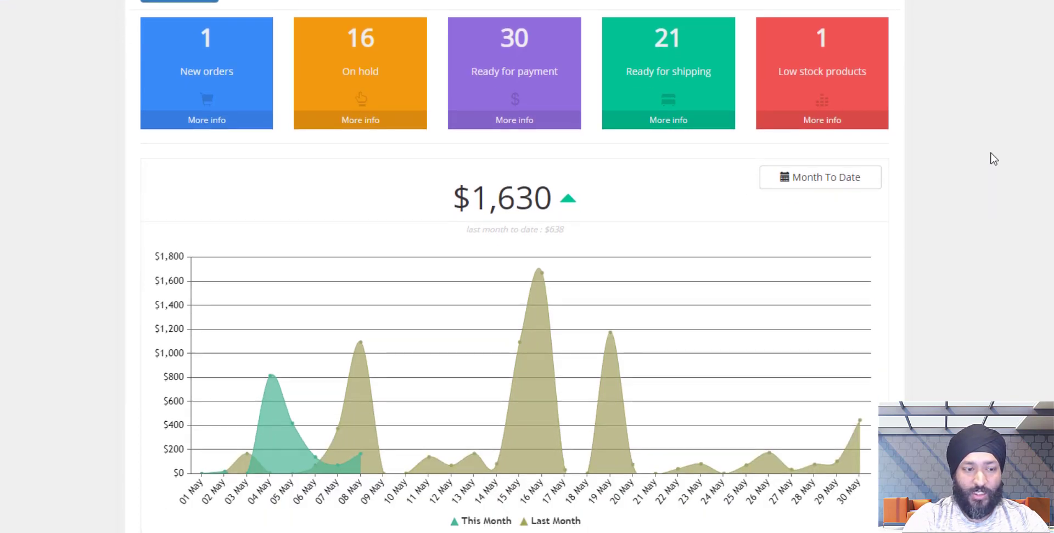
{"action": "scroll", "coordinate": [990, 156], "scroll_direction": "up", "scroll_amount": 2}
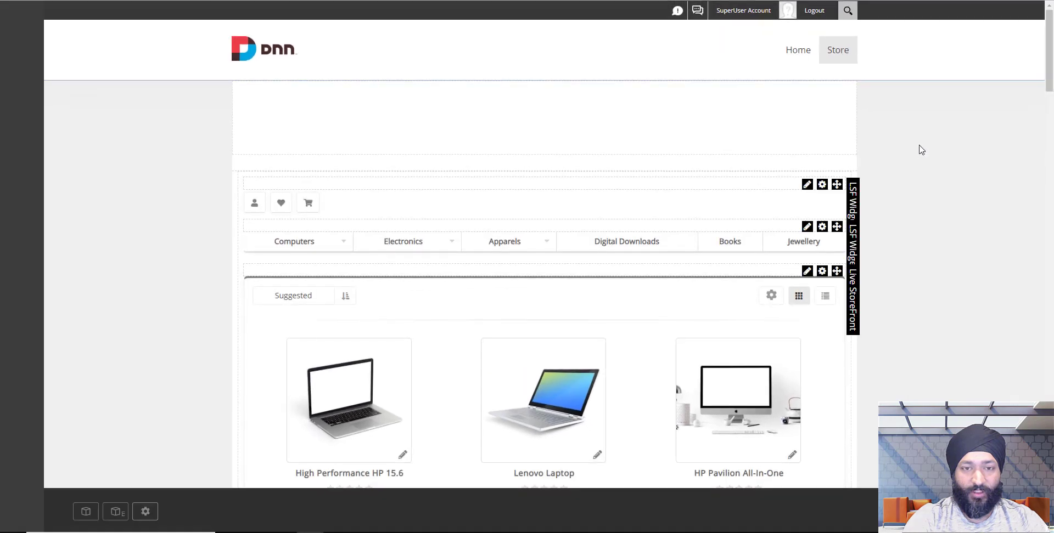
{"action": "scroll", "coordinate": [927, 179], "scroll_direction": "down", "scroll_amount": 5}
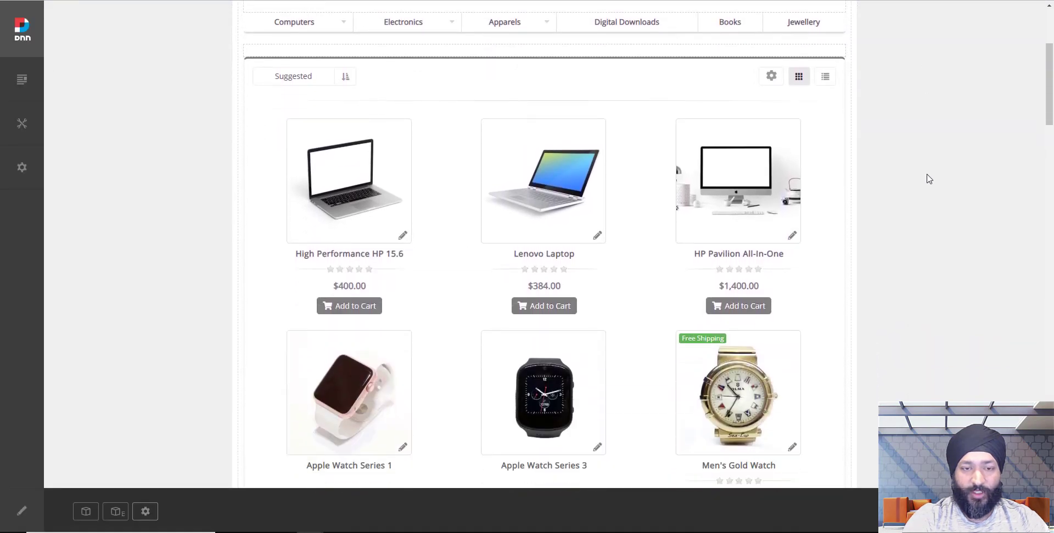
{"action": "scroll", "coordinate": [928, 178], "scroll_direction": "down", "scroll_amount": 3}
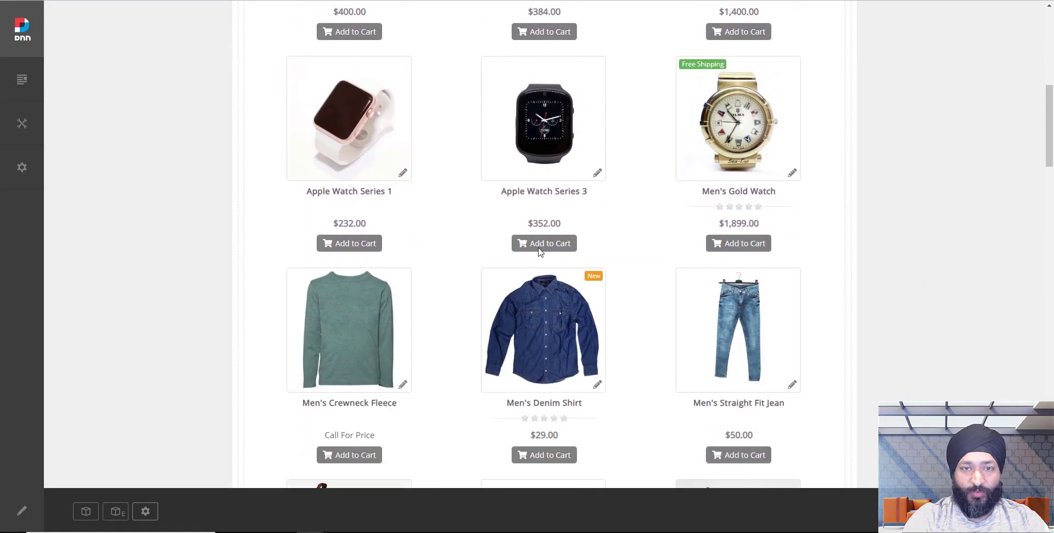
{"action": "scroll", "coordinate": [490, 174], "scroll_direction": "down", "scroll_amount": 3}
{"action": "scroll", "coordinate": [491, 176], "scroll_direction": "down", "scroll_amount": 20}
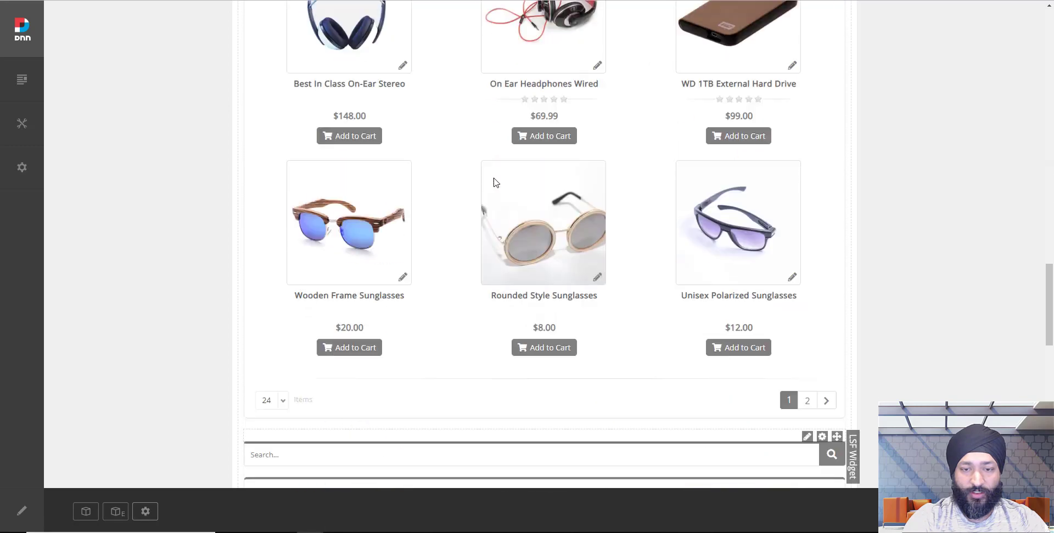
{"action": "scroll", "coordinate": [593, 308], "scroll_direction": "down", "scroll_amount": 2}
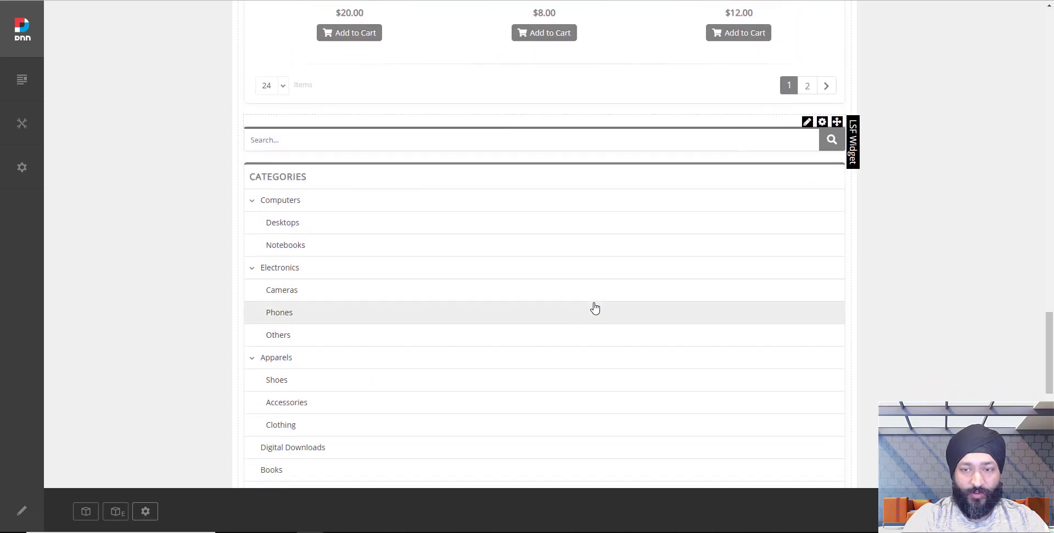
{"action": "scroll", "coordinate": [359, 179], "scroll_direction": "down", "scroll_amount": 7}
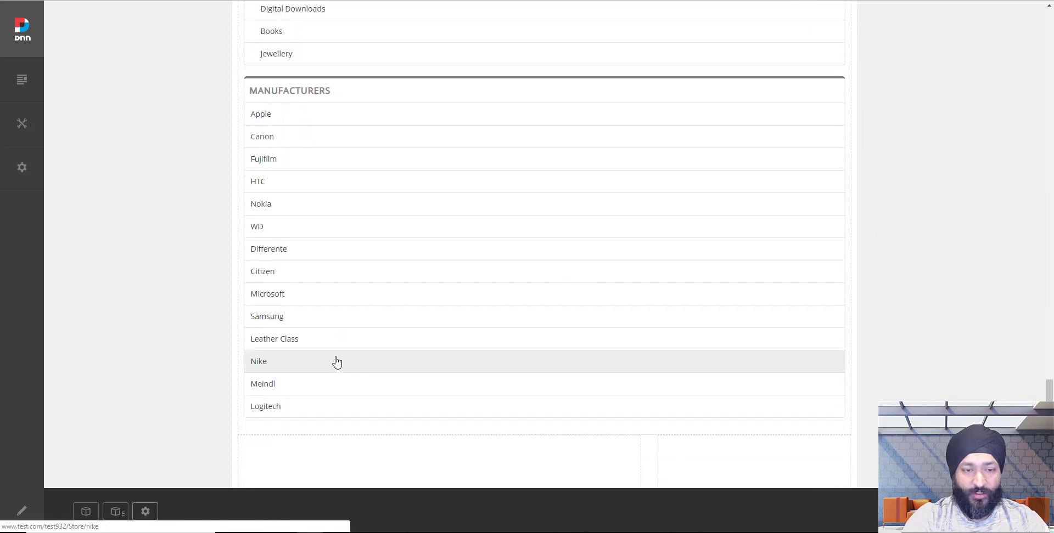
{"action": "scroll", "coordinate": [379, 365], "scroll_direction": "up", "scroll_amount": 9}
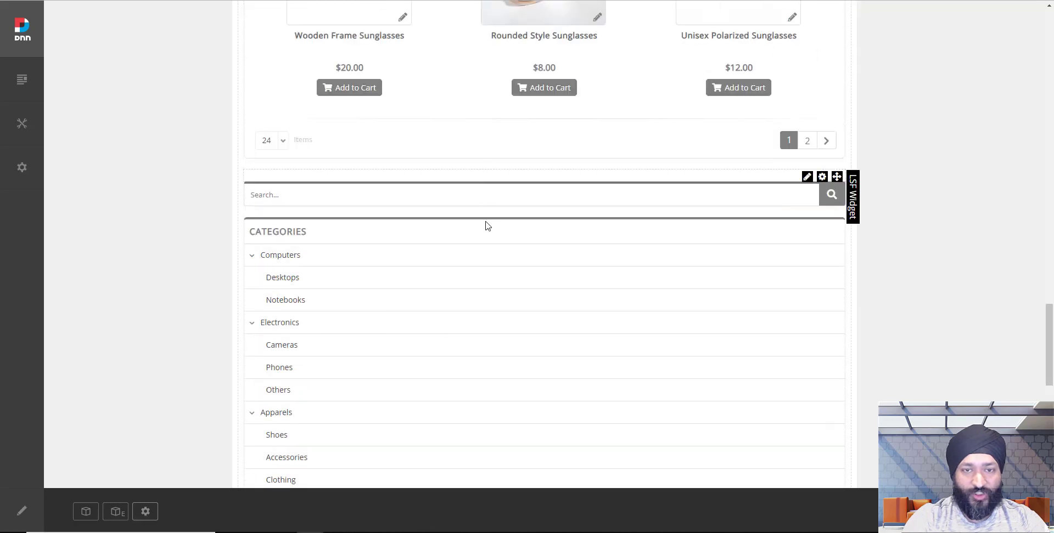
{"action": "scroll", "coordinate": [485, 294], "scroll_direction": "up", "scroll_amount": 20}
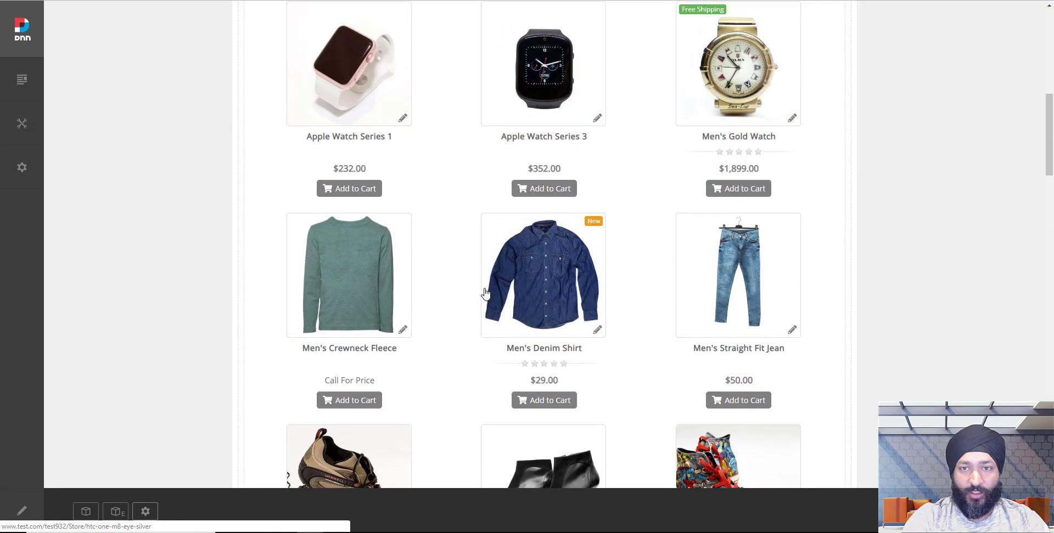
{"action": "scroll", "coordinate": [485, 294], "scroll_direction": "up", "scroll_amount": 2}
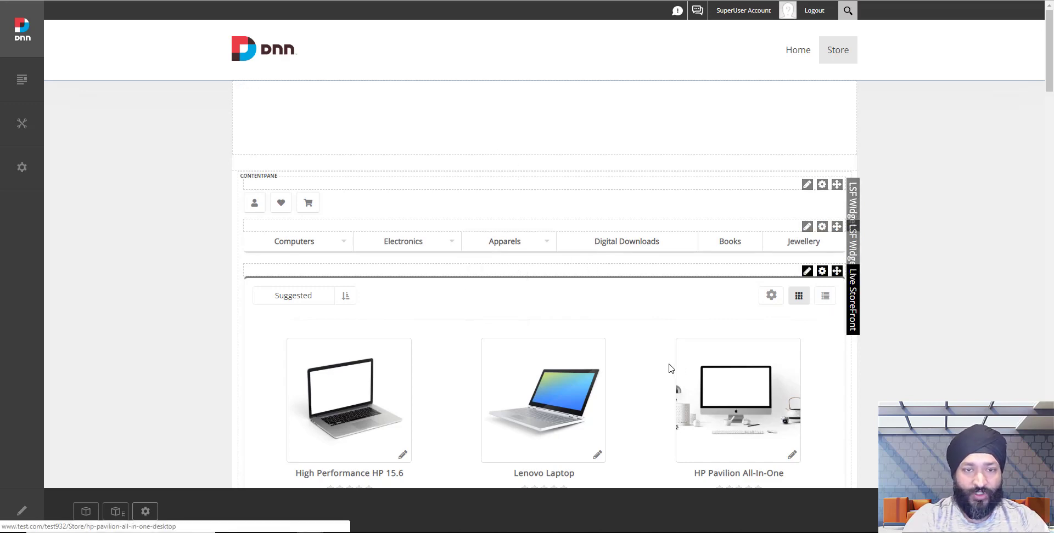
{"action": "scroll", "coordinate": [669, 368], "scroll_direction": "down", "scroll_amount": 15}
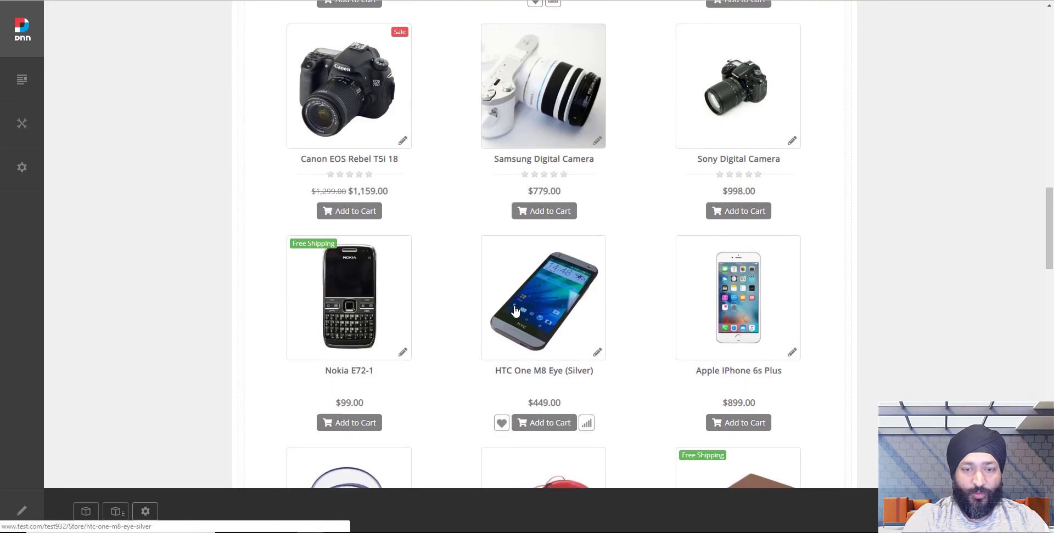
{"action": "scroll", "coordinate": [515, 311], "scroll_direction": "down", "scroll_amount": 15}
{"action": "scroll", "coordinate": [513, 308], "scroll_direction": "up", "scroll_amount": 3}
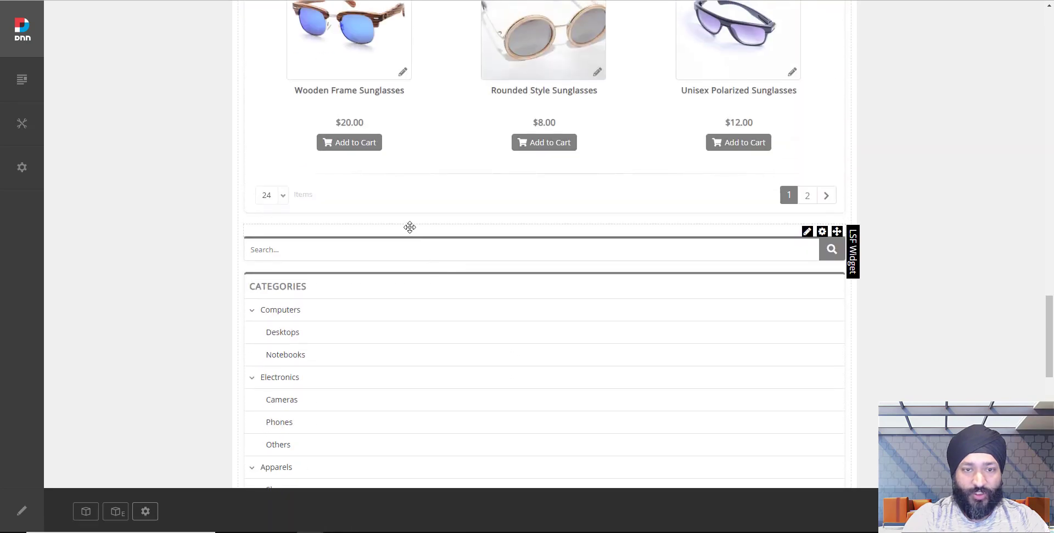
Place the LSF Widget in the left pane and the Live StoreFront product grid in the right pane.
{"action": "left_click_drag", "start_coordinate": [410, 227], "coordinate": [294, 268]}
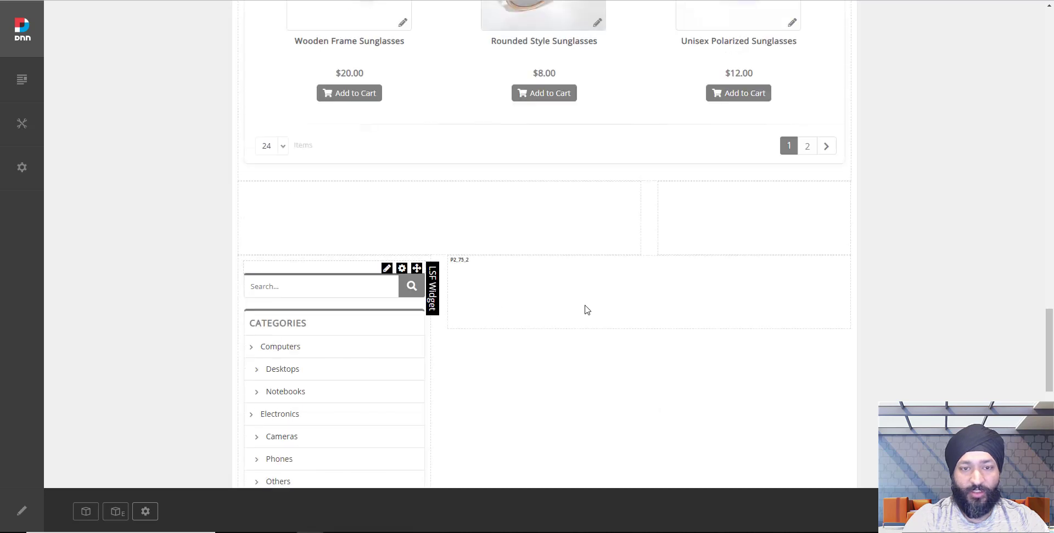
{"action": "scroll", "coordinate": [571, 297], "scroll_direction": "up", "scroll_amount": 8}
{"action": "scroll", "coordinate": [555, 283], "scroll_direction": "up", "scroll_amount": 15}
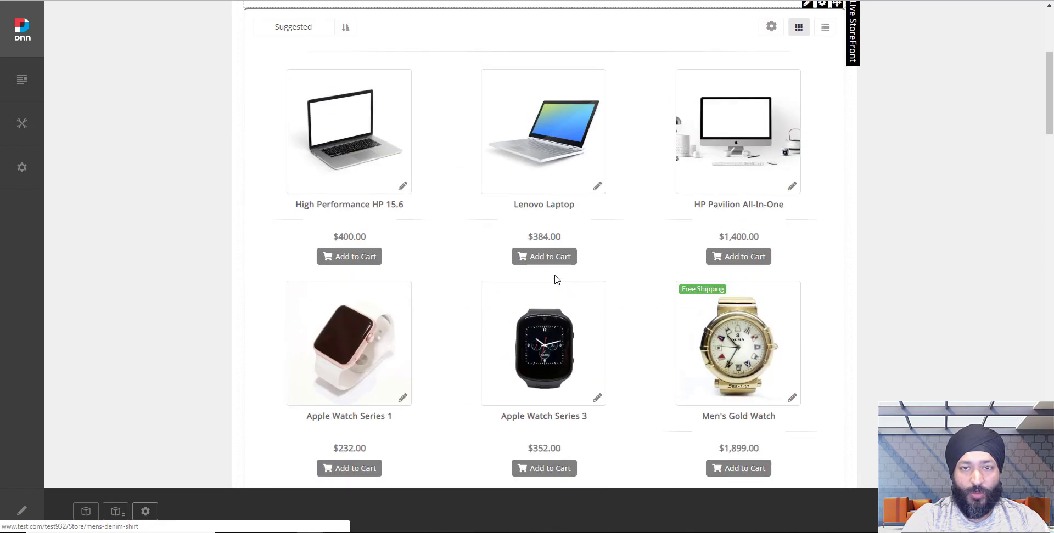
{"action": "left_click_drag", "start_coordinate": [549, 223], "coordinate": [498, 347]}
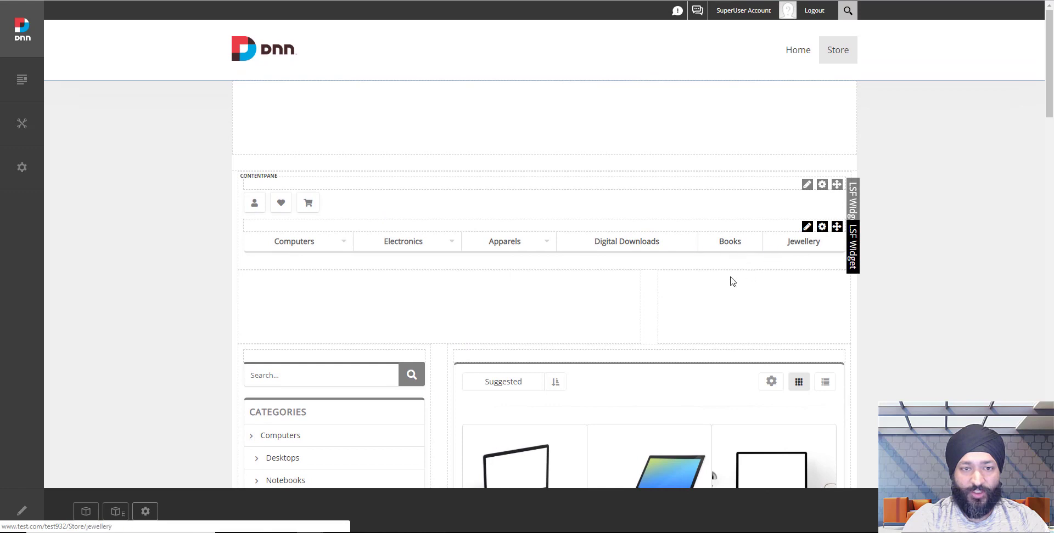
{"action": "mouse_move", "coordinate": [303, 203]}
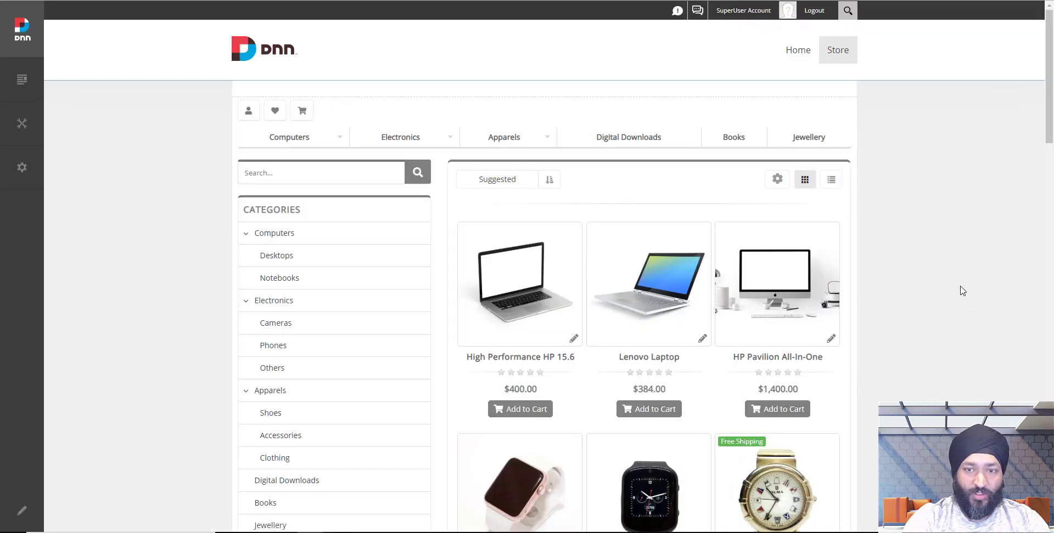
{"action": "scroll", "coordinate": [958, 289], "scroll_direction": "down", "scroll_amount": 3}
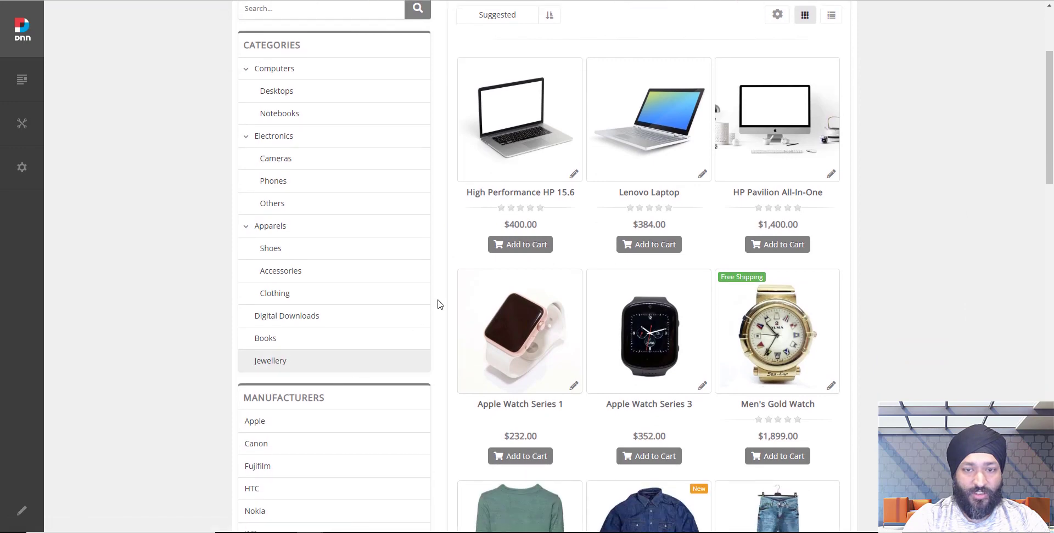
{"action": "scroll", "coordinate": [439, 304], "scroll_direction": "down", "scroll_amount": 8}
{"action": "scroll", "coordinate": [619, 328], "scroll_direction": "up", "scroll_amount": 6}
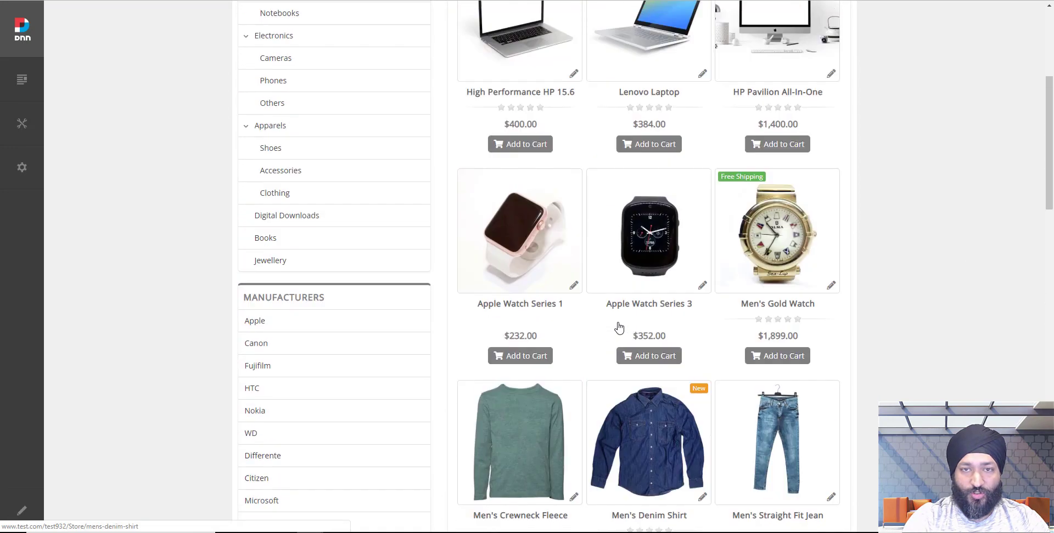
{"action": "scroll", "coordinate": [618, 327], "scroll_direction": "up", "scroll_amount": 5}
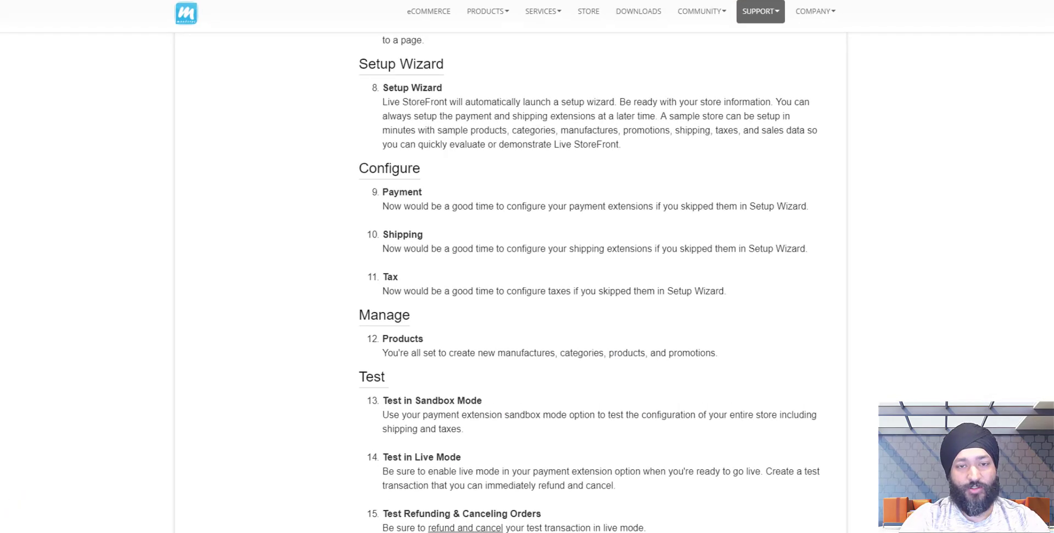
{"action": "triple_click", "coordinate": [410, 64]}
{"action": "scroll", "coordinate": [431, 143], "scroll_direction": "down", "scroll_amount": 1}
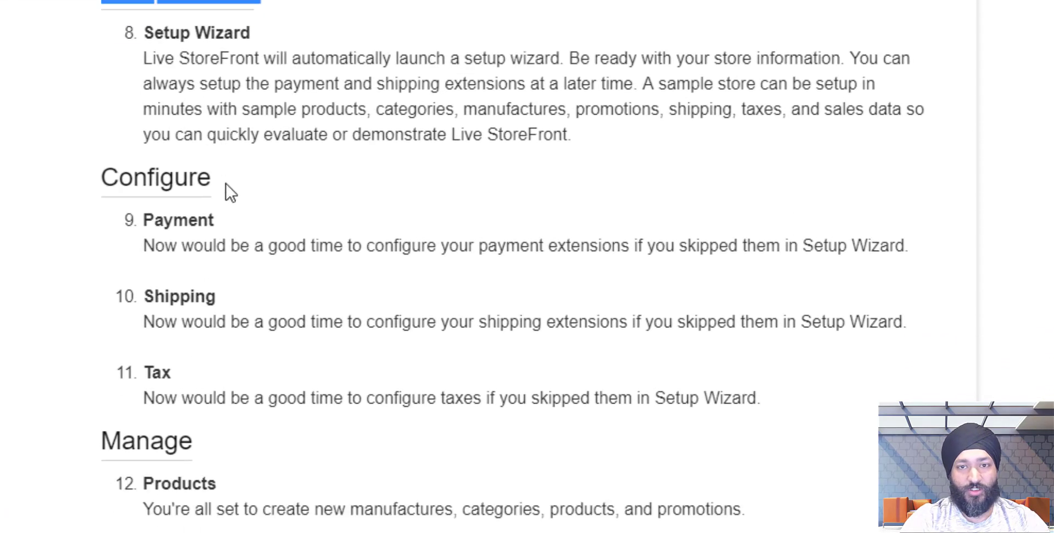
{"action": "scroll", "coordinate": [230, 194], "scroll_direction": "down", "scroll_amount": 3}
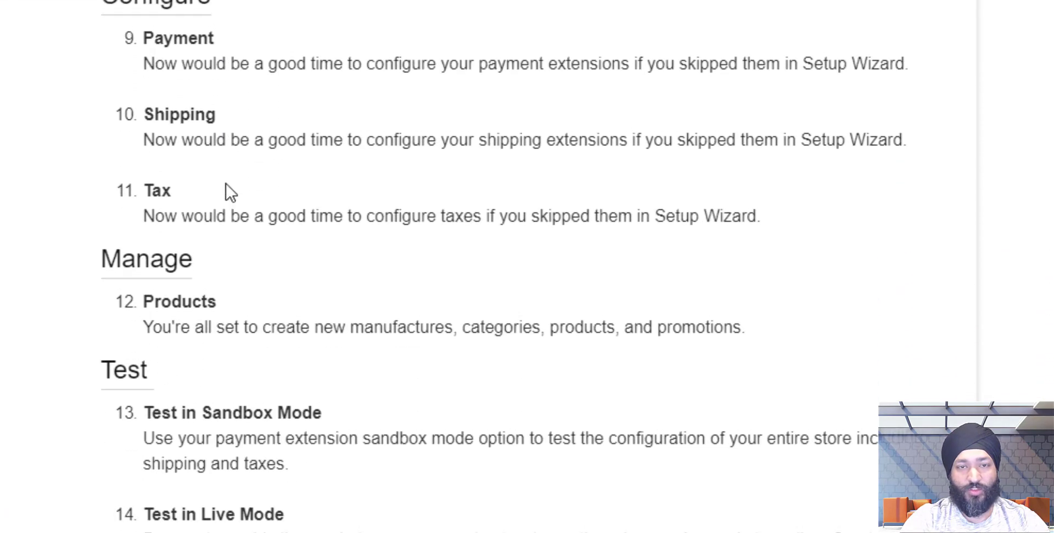
{"action": "scroll", "coordinate": [170, 141], "scroll_direction": "up", "scroll_amount": 2}
{"action": "triple_click", "coordinate": [168, 122]}
{"action": "double_click", "coordinate": [174, 156]}
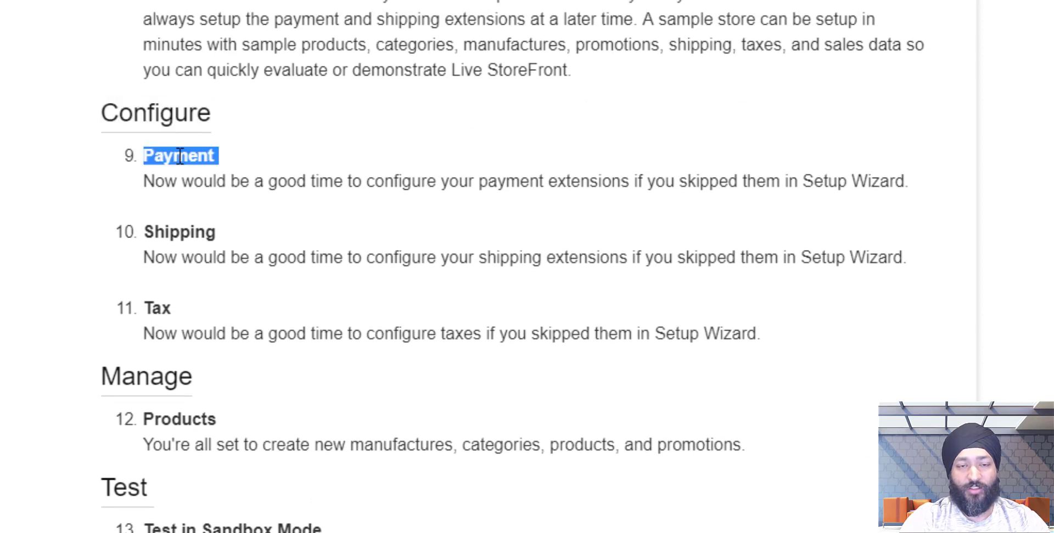
{"action": "double_click", "coordinate": [193, 232]}
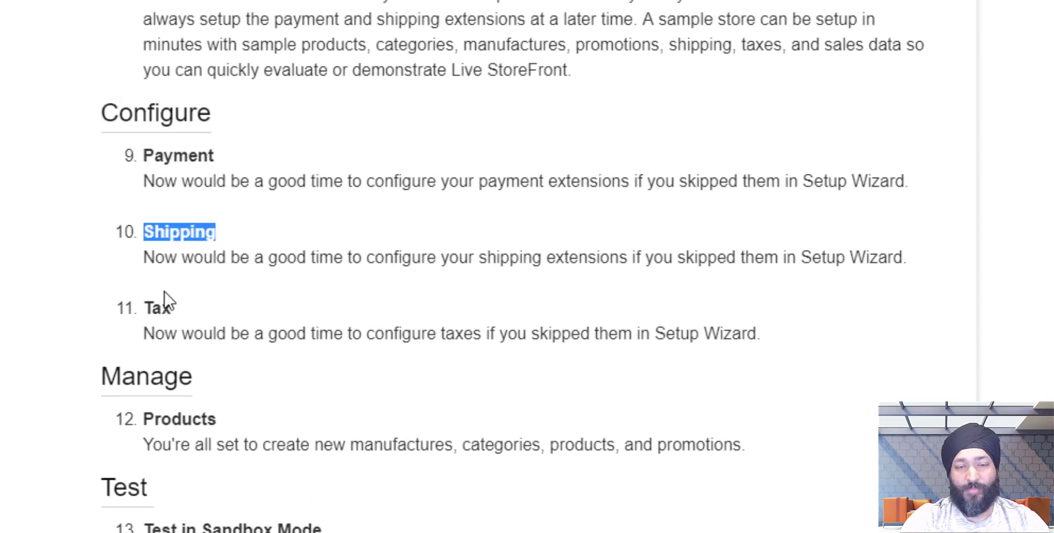
{"action": "double_click", "coordinate": [162, 309]}
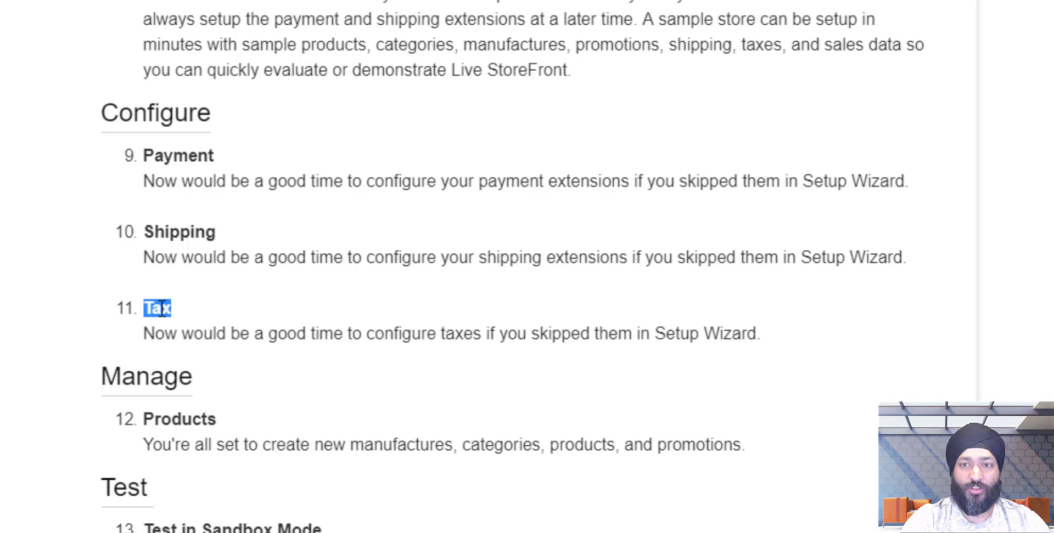
{"action": "left_click", "coordinate": [175, 280]}
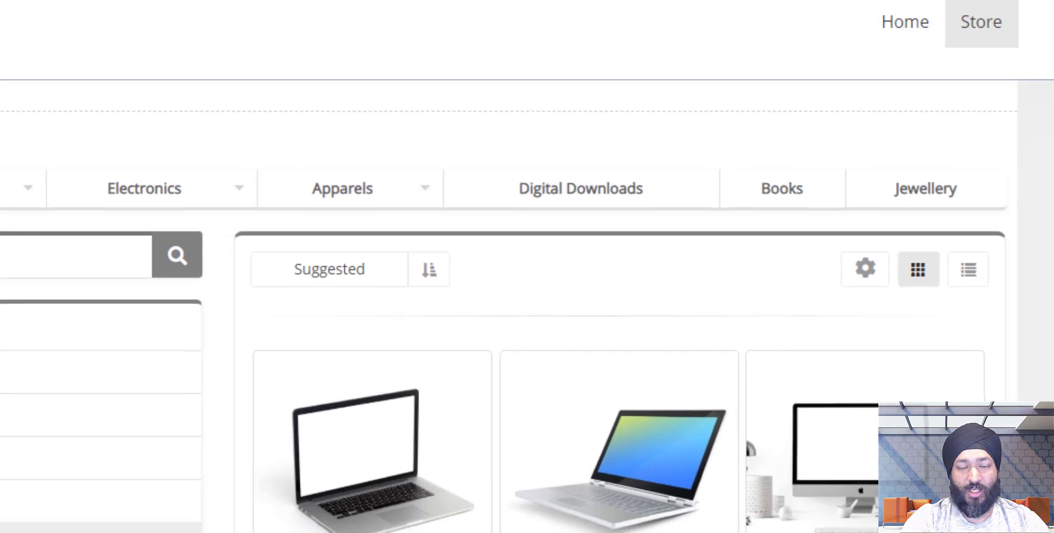
{"action": "scroll", "coordinate": [409, 505], "scroll_direction": "down", "scroll_amount": 9}
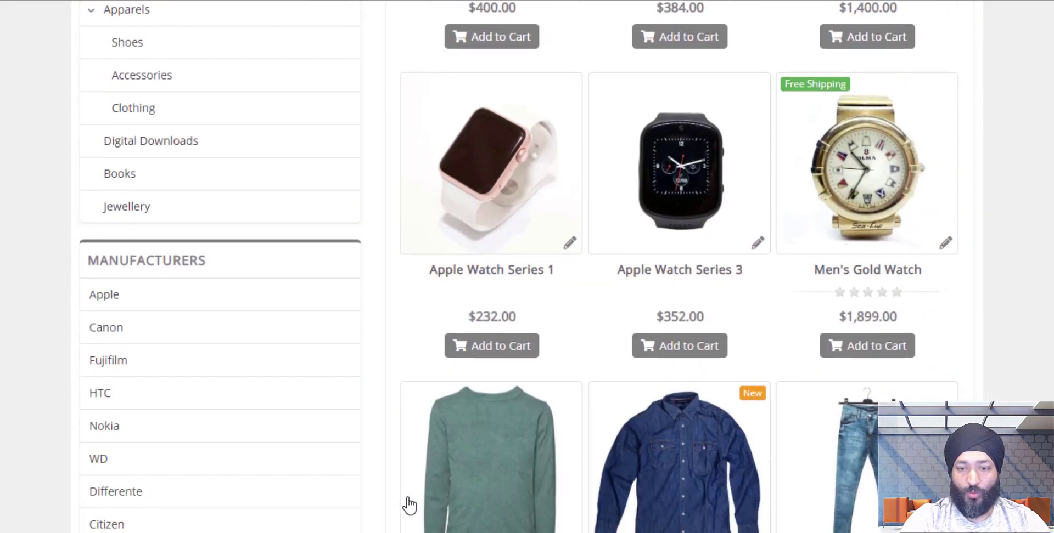
From the store's Manage dashboard, go to Store > Extensions with the Payments category showing PayPal Express Checkout.
{"action": "scroll", "coordinate": [409, 505], "scroll_direction": "up", "scroll_amount": 10}
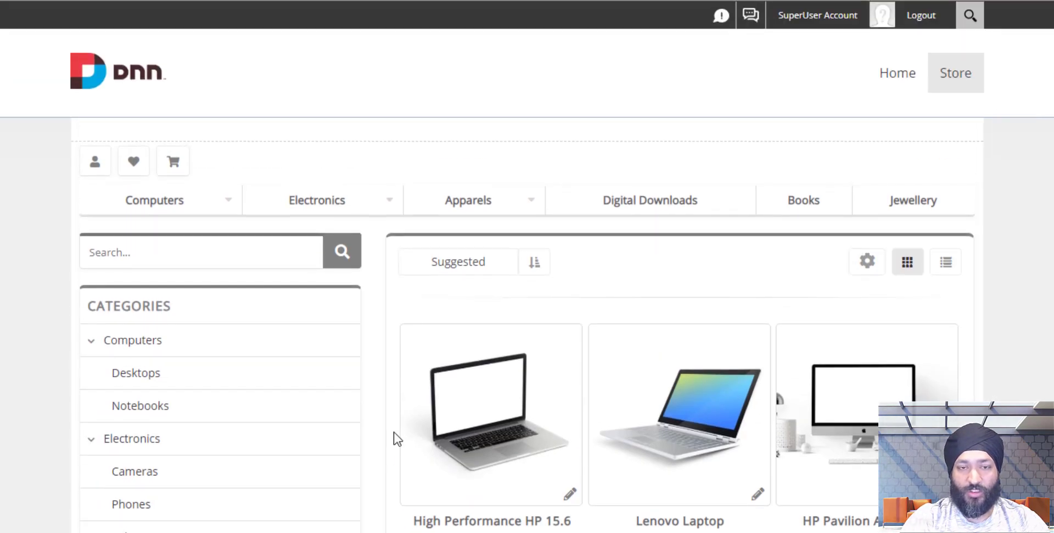
{"action": "left_click", "coordinate": [865, 268]}
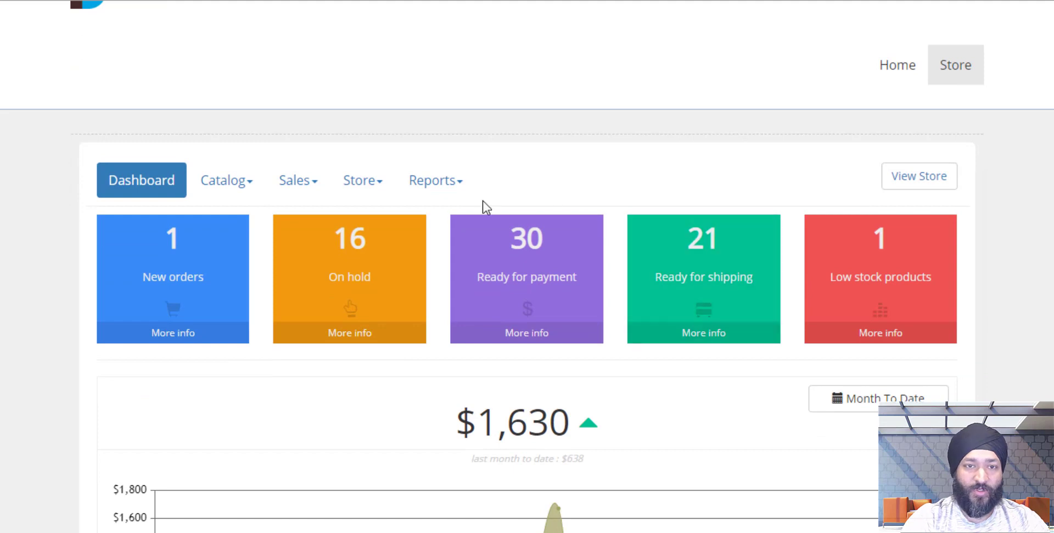
{"action": "left_click", "coordinate": [368, 183]}
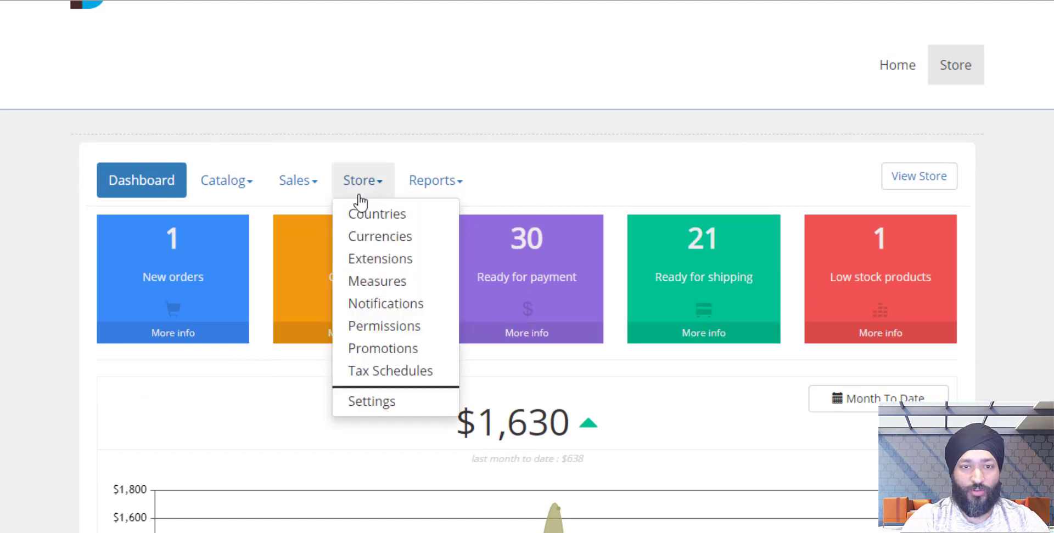
{"action": "left_click", "coordinate": [380, 262]}
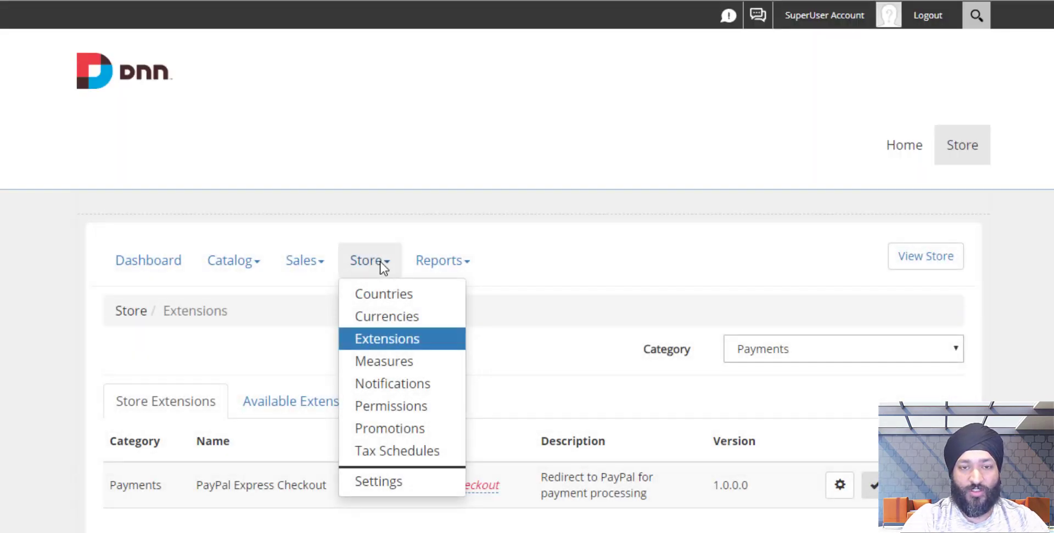
{"action": "left_click", "coordinate": [775, 351]}
{"action": "left_click", "coordinate": [775, 352]}
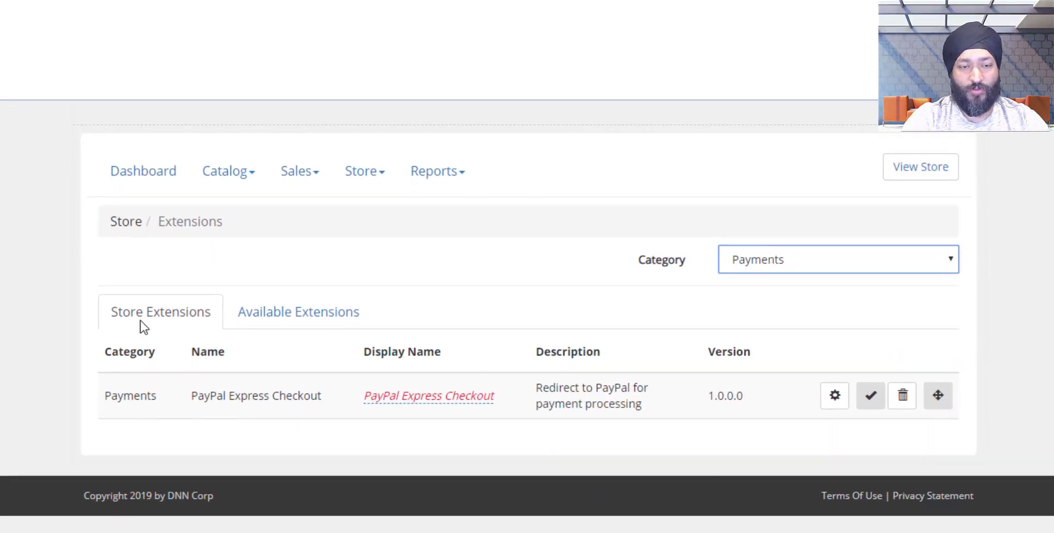
Install Authorize.NET from Available Extensions and return to the installed Store Extensions list.
{"action": "left_click", "coordinate": [278, 313]}
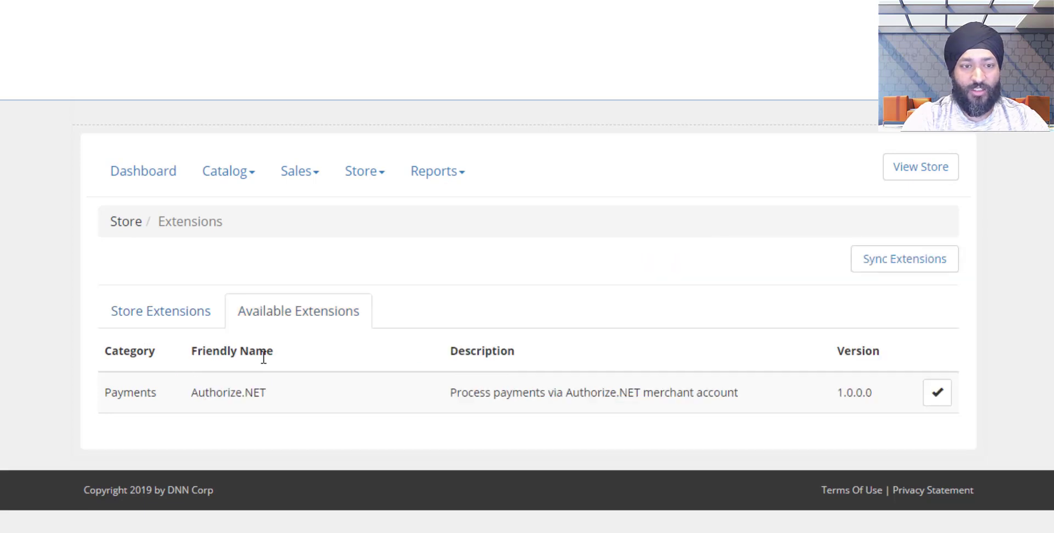
{"action": "left_click_drag", "start_coordinate": [267, 393], "coordinate": [198, 395]}
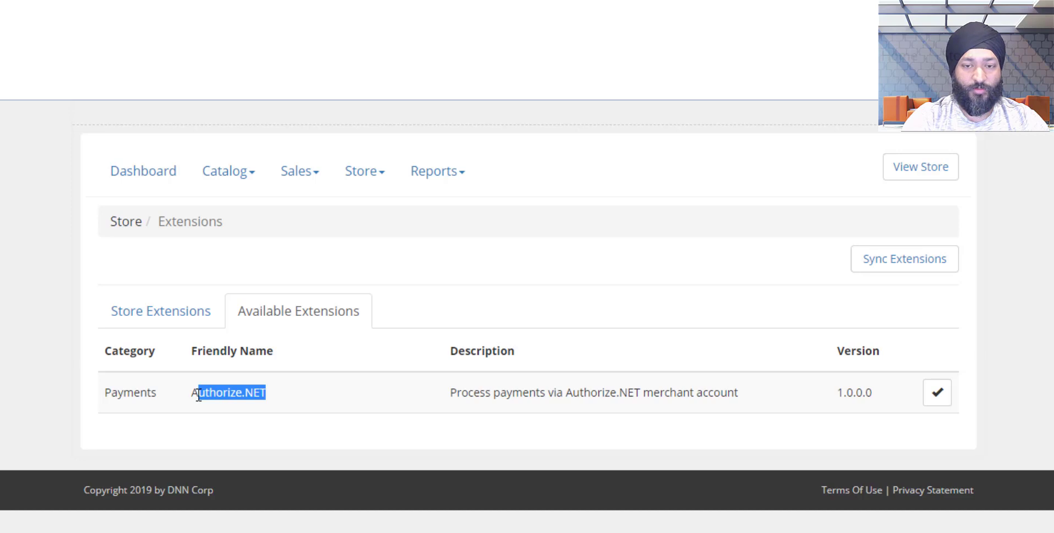
{"action": "left_click", "coordinate": [929, 398]}
{"action": "left_click", "coordinate": [191, 323]}
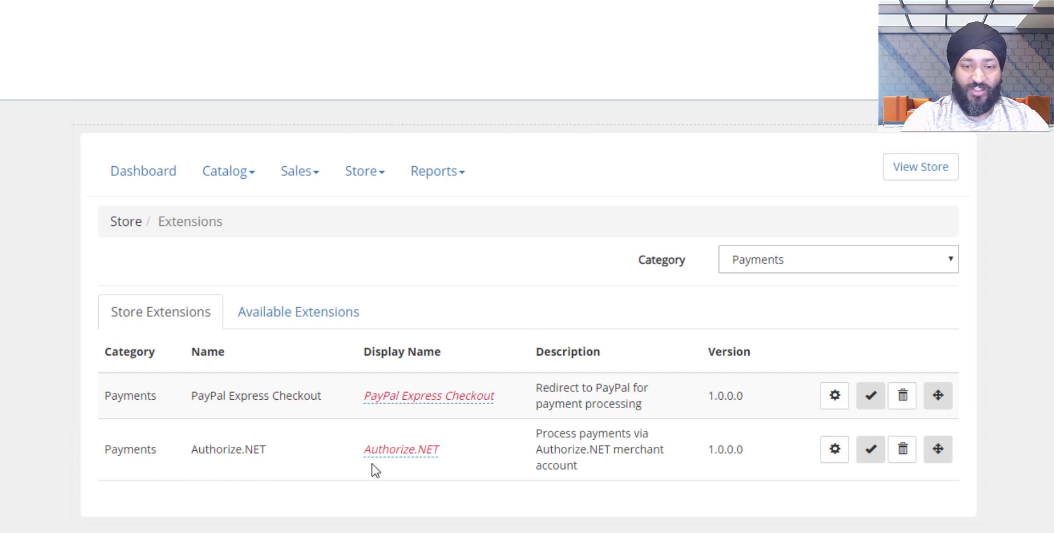
Paste Authorize.NET's API login ID and transaction key, keep Automatically Capture Payment, and update.
{"action": "left_click", "coordinate": [833, 459]}
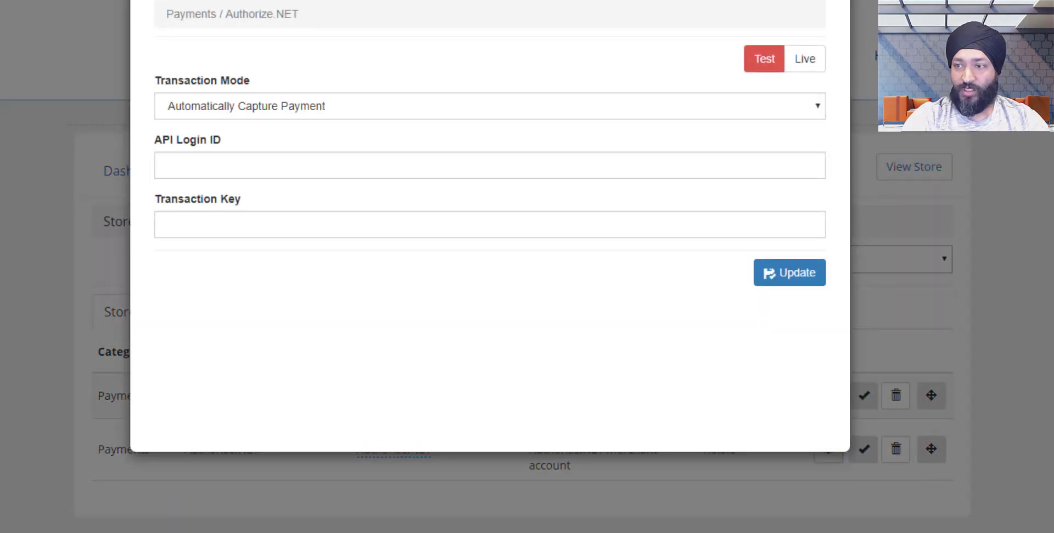
{"action": "left_click", "coordinate": [446, 163]}
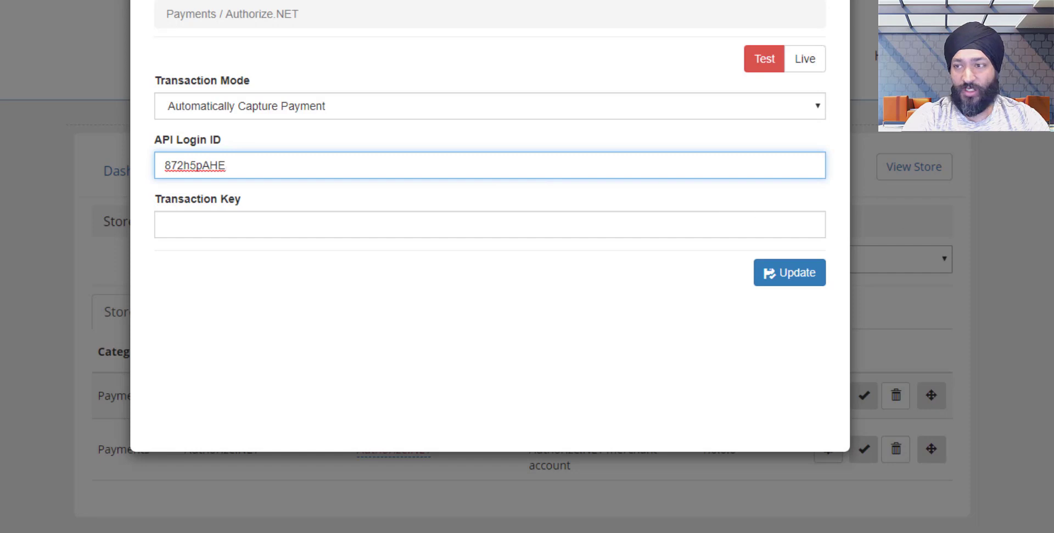
{"action": "left_click", "coordinate": [576, 224]}
{"action": "key", "text": "ctrl+v"}
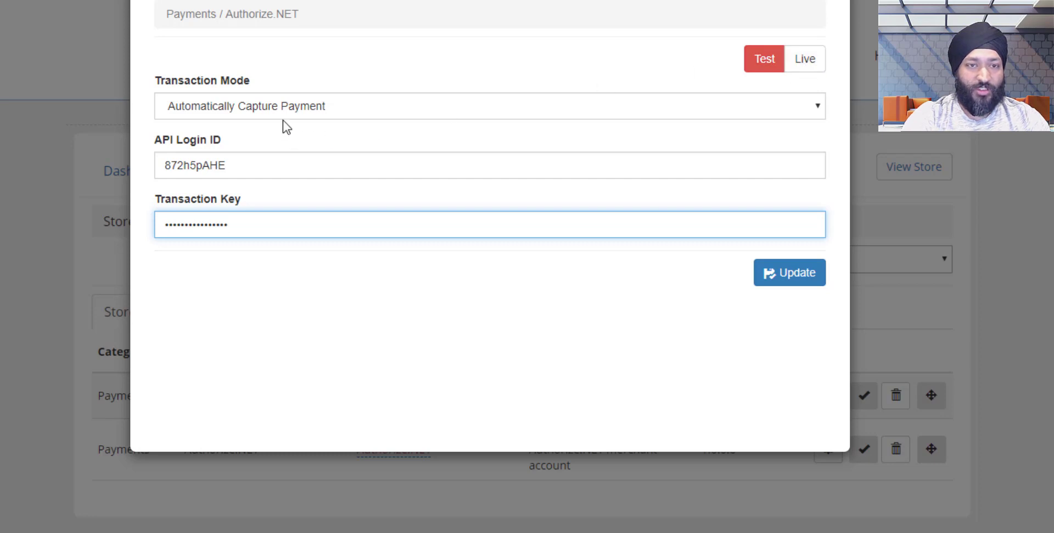
{"action": "left_click", "coordinate": [311, 109]}
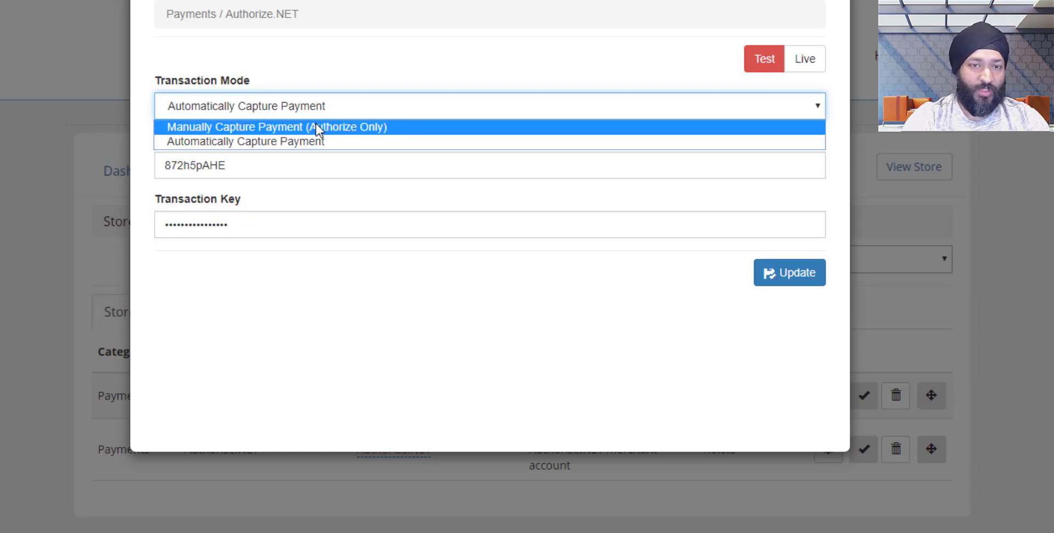
{"action": "left_click", "coordinate": [383, 70]}
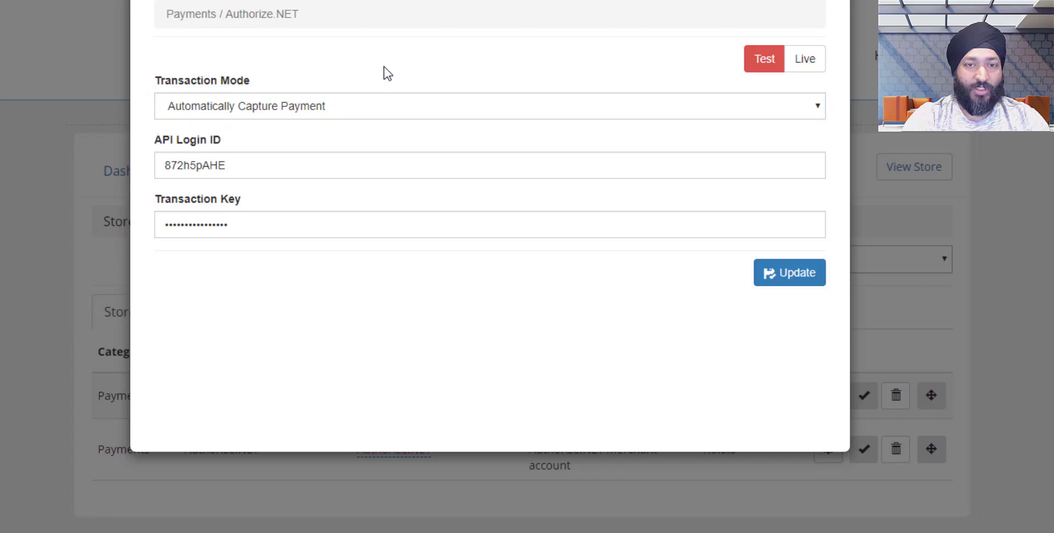
{"action": "left_click", "coordinate": [784, 281]}
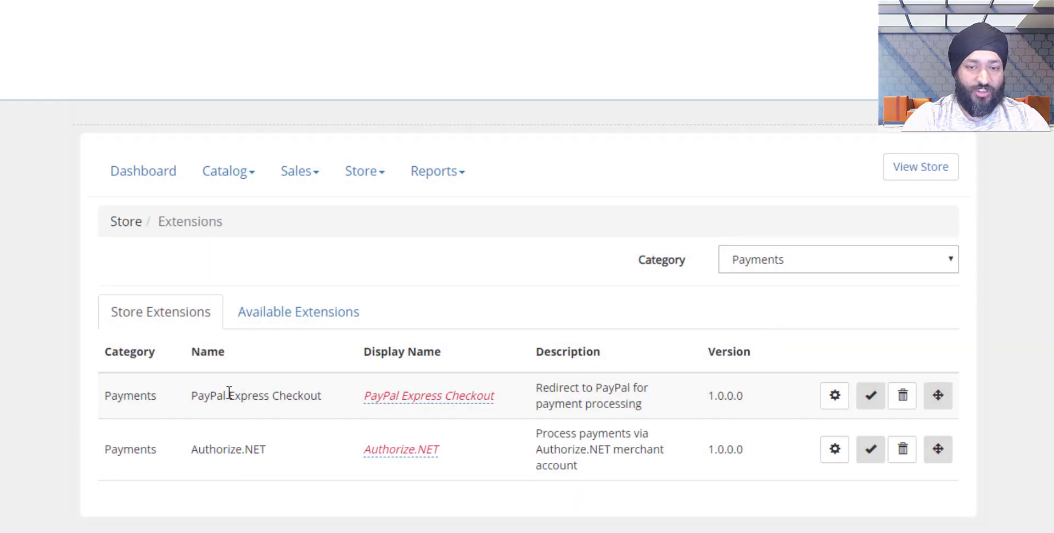
Look over the PayPal Express Checkout settings and the fixed tax rates, closing both unchanged.
{"action": "left_click", "coordinate": [834, 395]}
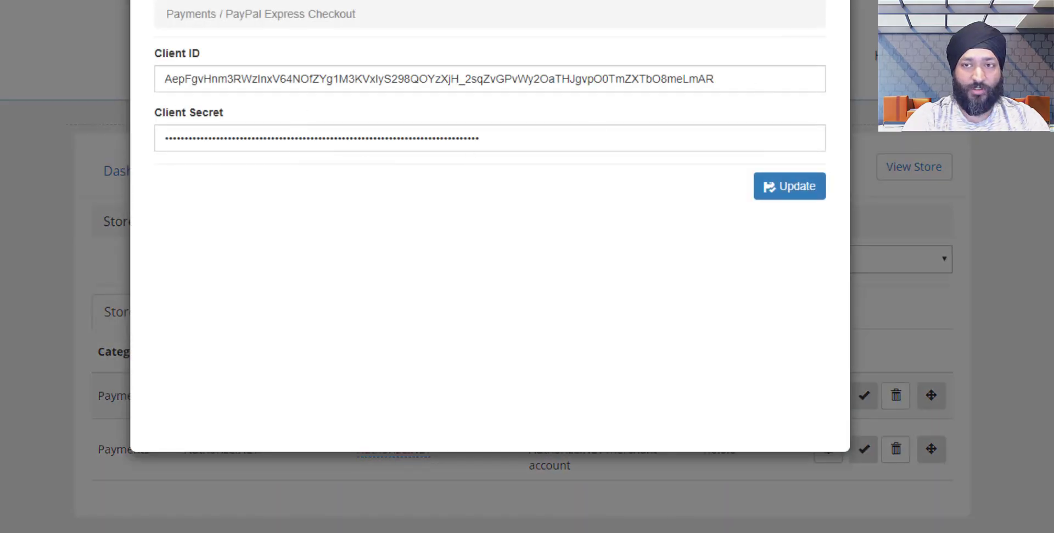
{"action": "left_click", "coordinate": [827, 1]}
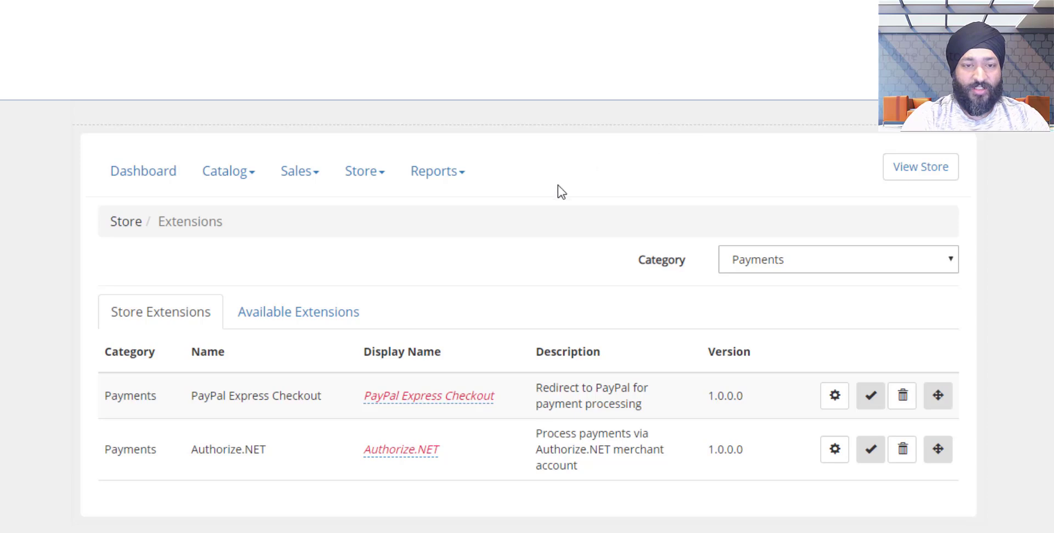
{"action": "left_click", "coordinate": [785, 261]}
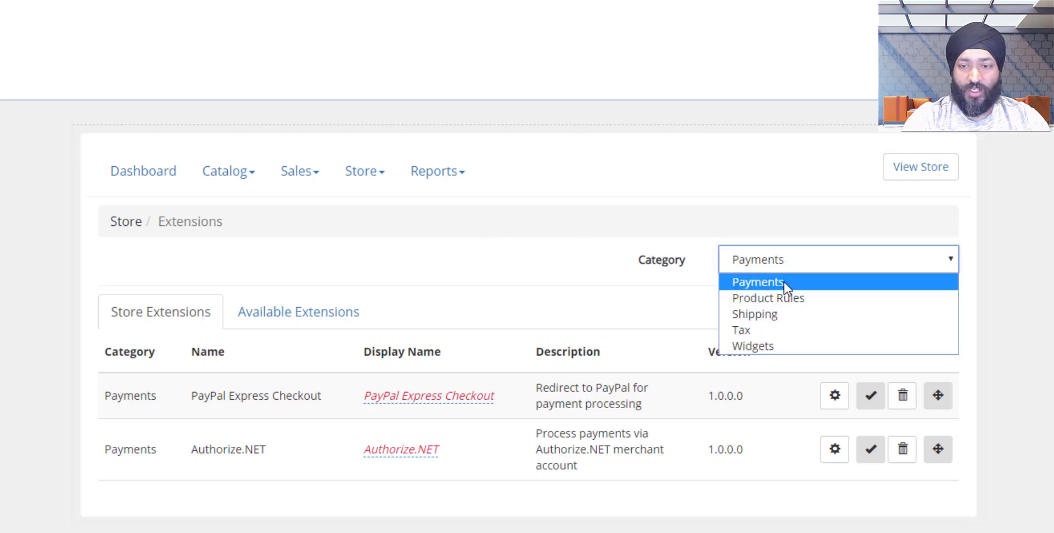
{"action": "left_click", "coordinate": [782, 331]}
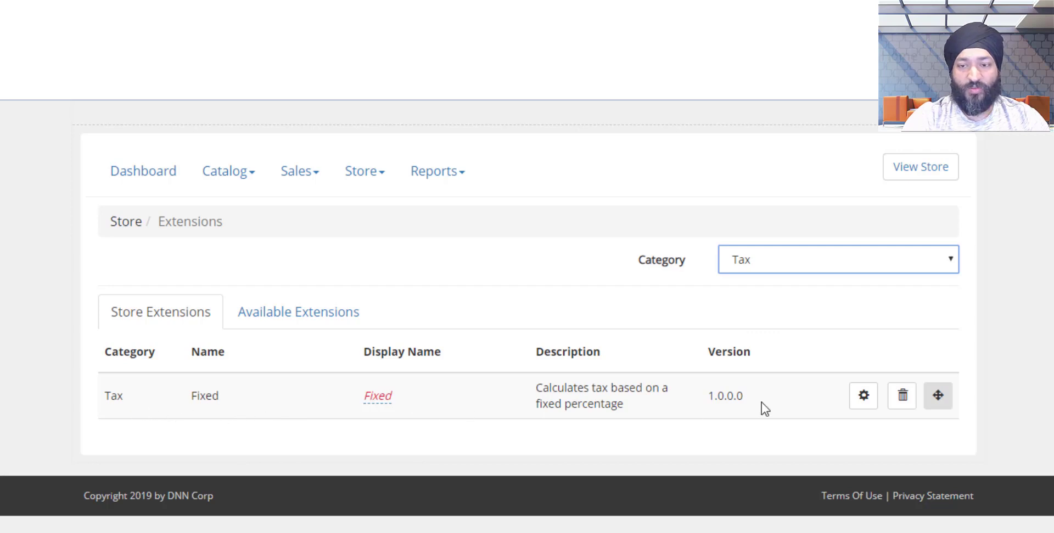
{"action": "left_click", "coordinate": [853, 404]}
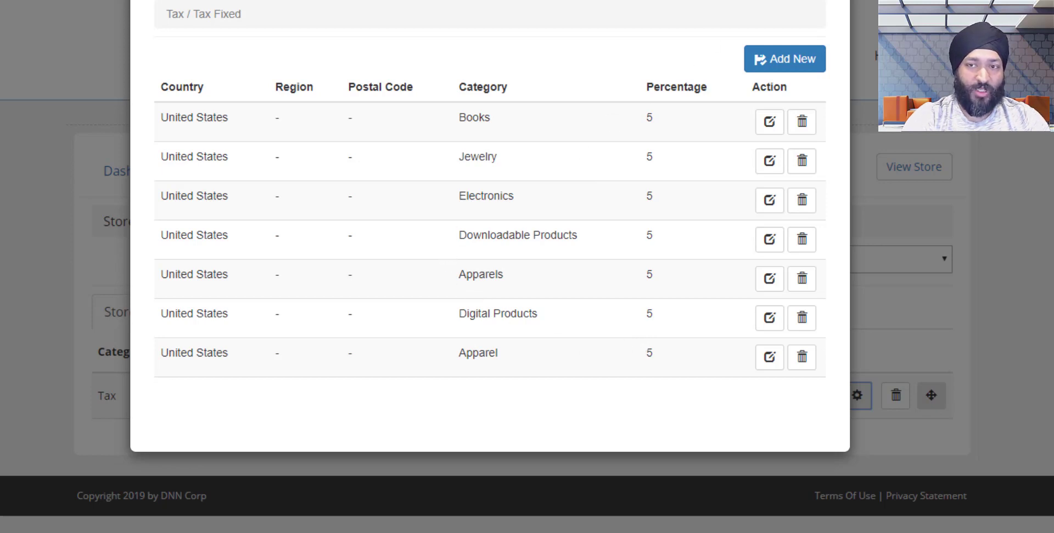
{"action": "left_click", "coordinate": [832, 1]}
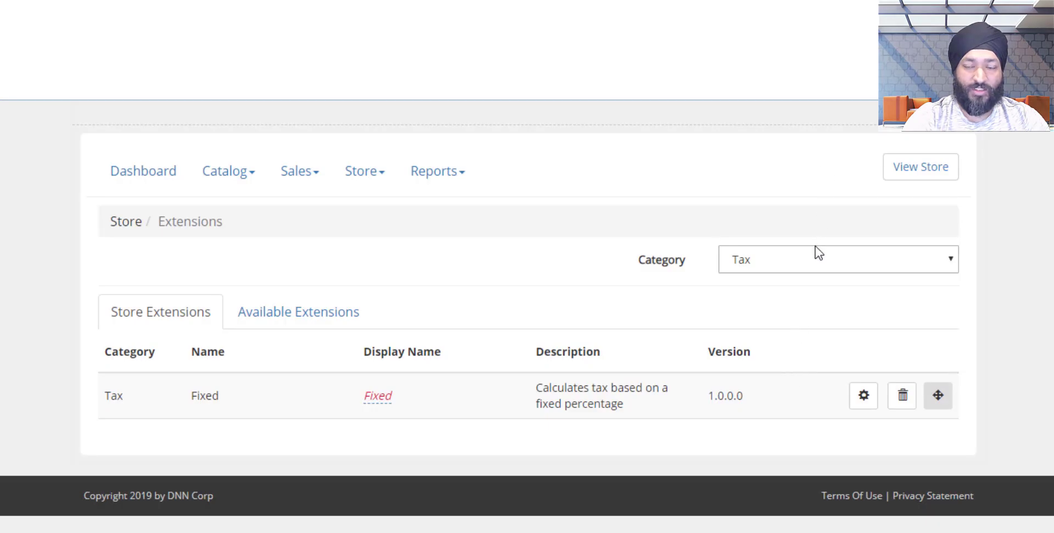
Check the Fixed shipping extension's Ground Shipping $5.00 flat rate, then close the rates window.
{"action": "left_click", "coordinate": [817, 255]}
{"action": "left_click", "coordinate": [800, 315]}
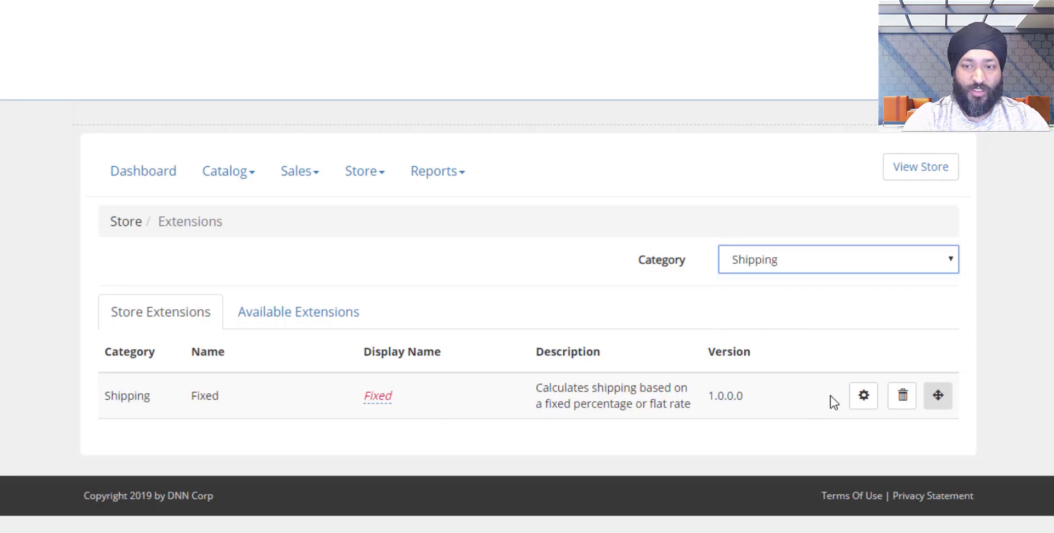
{"action": "left_click", "coordinate": [862, 396]}
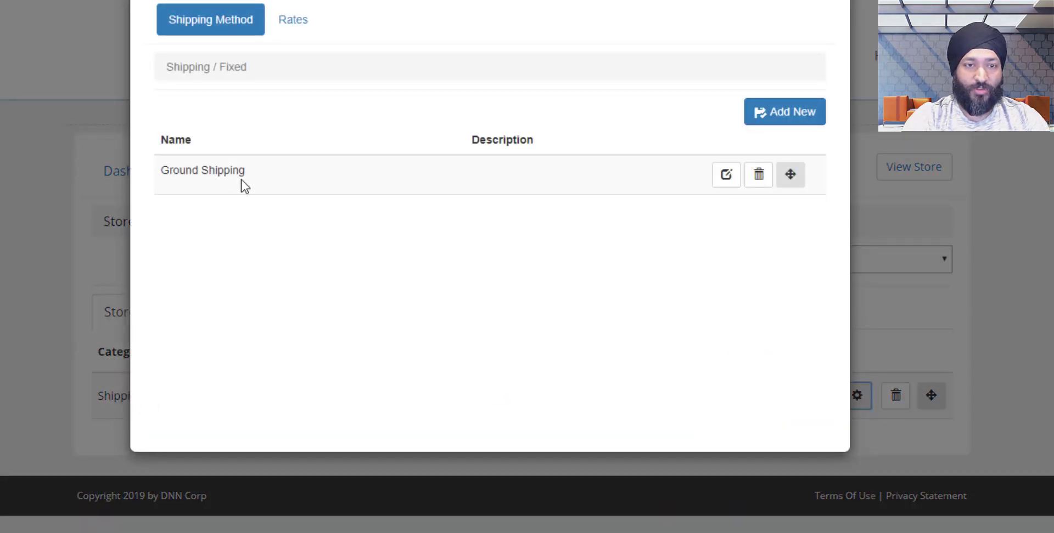
{"action": "left_click", "coordinate": [286, 25]}
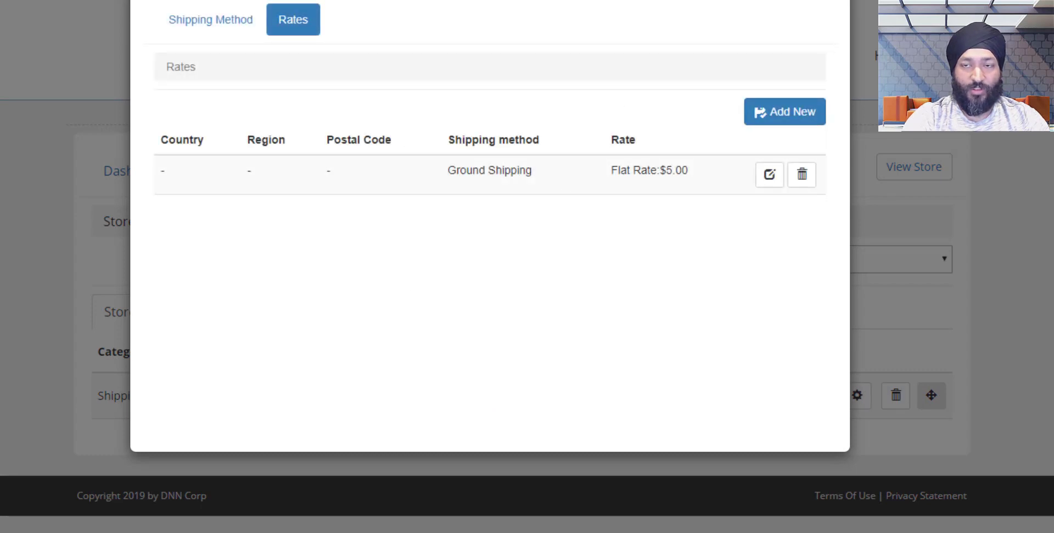
{"action": "key", "text": "Escape"}
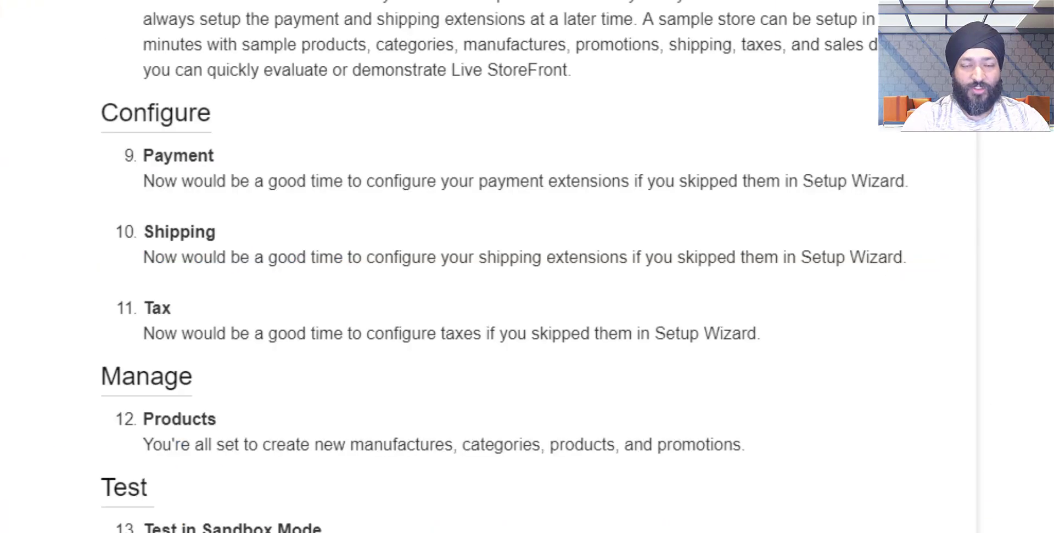
Scroll the setup checklist and highlight its Products item.
{"action": "scroll", "coordinate": [136, 48], "scroll_direction": "down", "scroll_amount": 5}
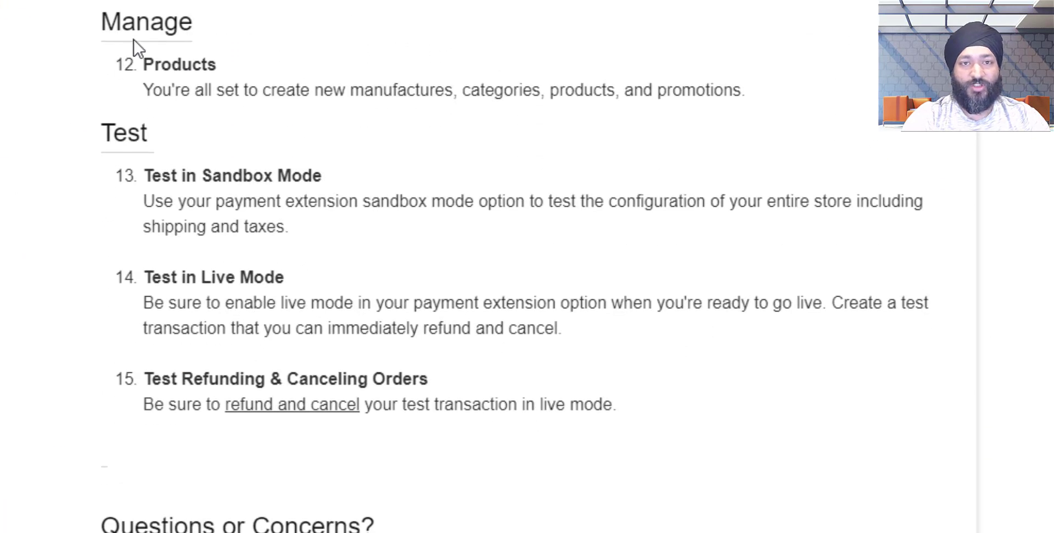
{"action": "double_click", "coordinate": [165, 67]}
{"action": "left_click", "coordinate": [202, 91]}
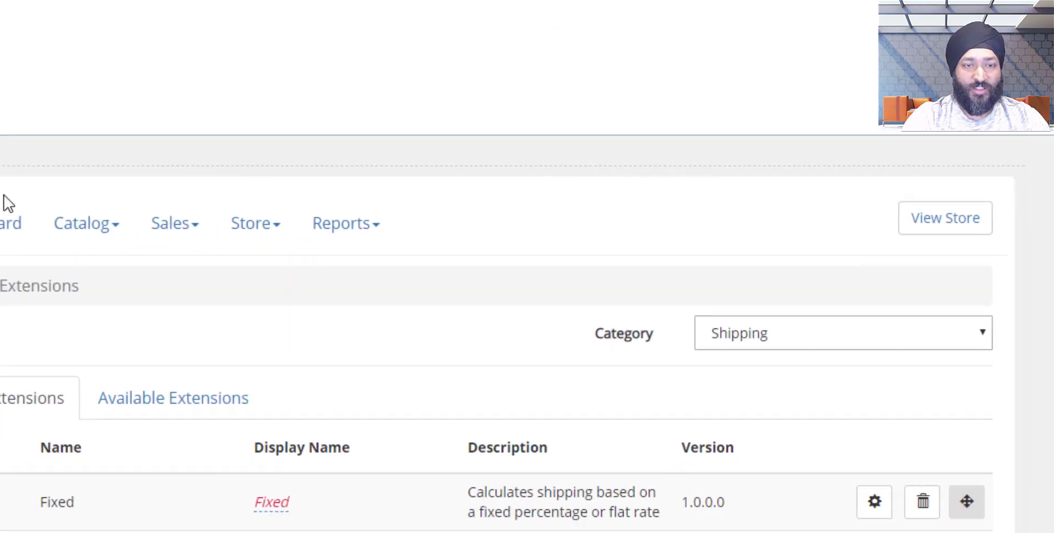
Visit the Catalog Categories page, then the Catalog Products list.
{"action": "left_click", "coordinate": [208, 130]}
{"action": "left_click", "coordinate": [210, 174]}
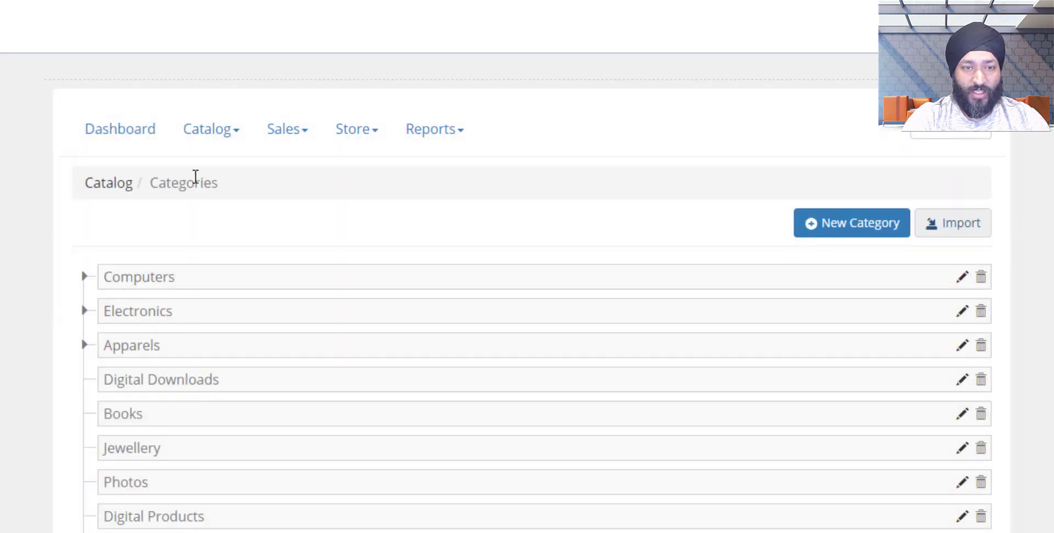
{"action": "left_click", "coordinate": [208, 130]}
{"action": "left_click", "coordinate": [209, 212]}
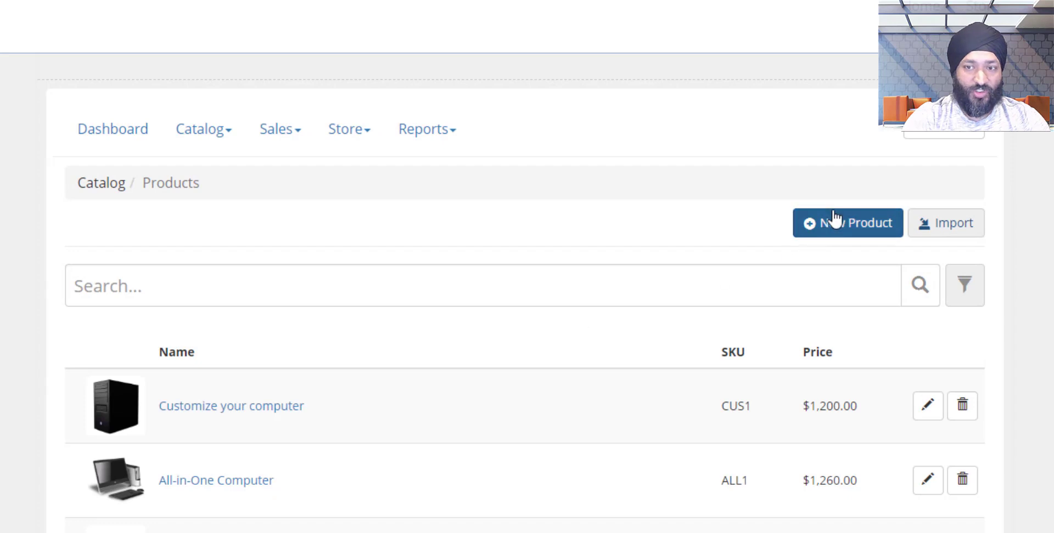
{"action": "left_click", "coordinate": [214, 130]}
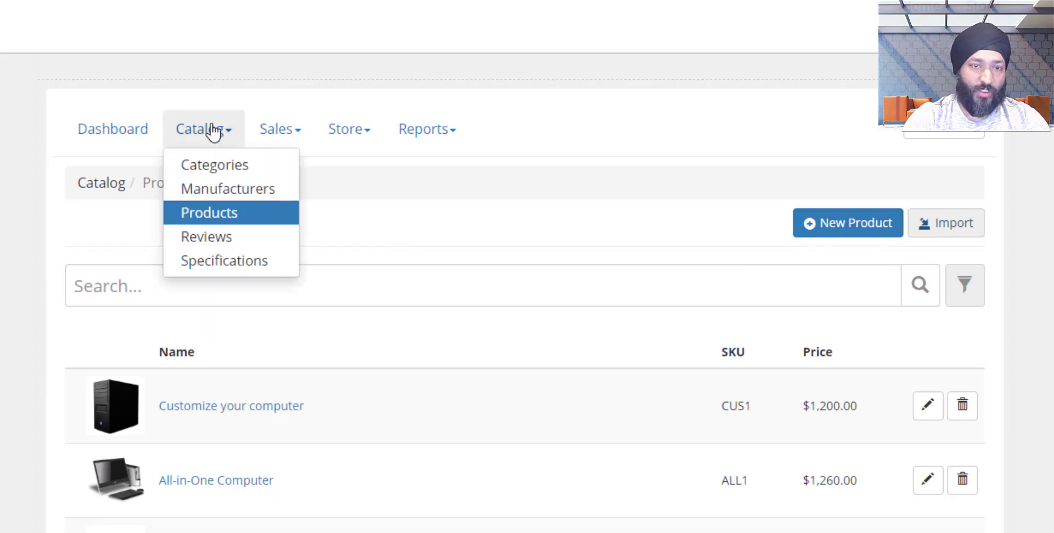
{"action": "left_click", "coordinate": [217, 213]}
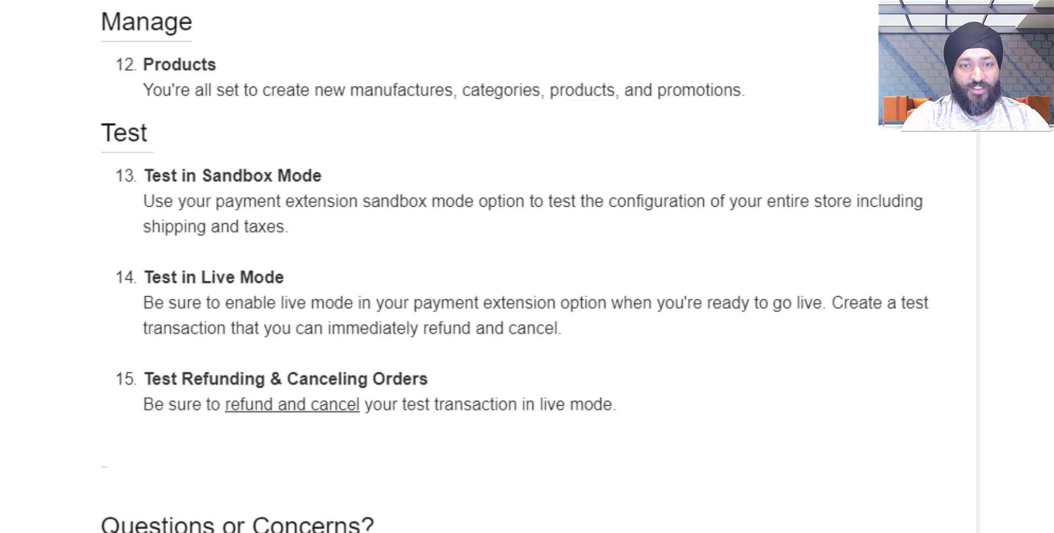
Highlight the Test in Sandbox Mode and Test in Live Mode checklist items and their instructions.
{"action": "triple_click", "coordinate": [164, 177]}
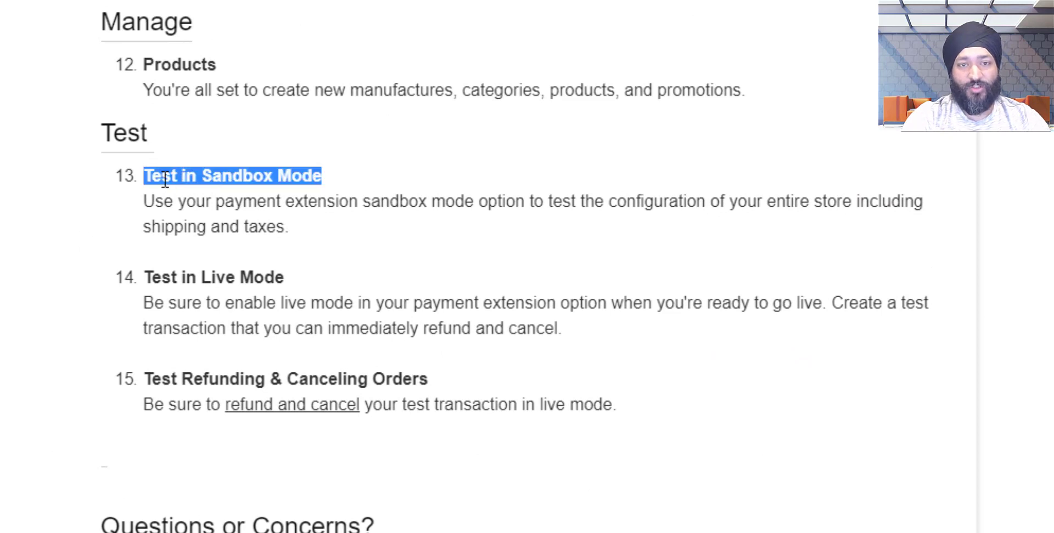
{"action": "double_click", "coordinate": [158, 219]}
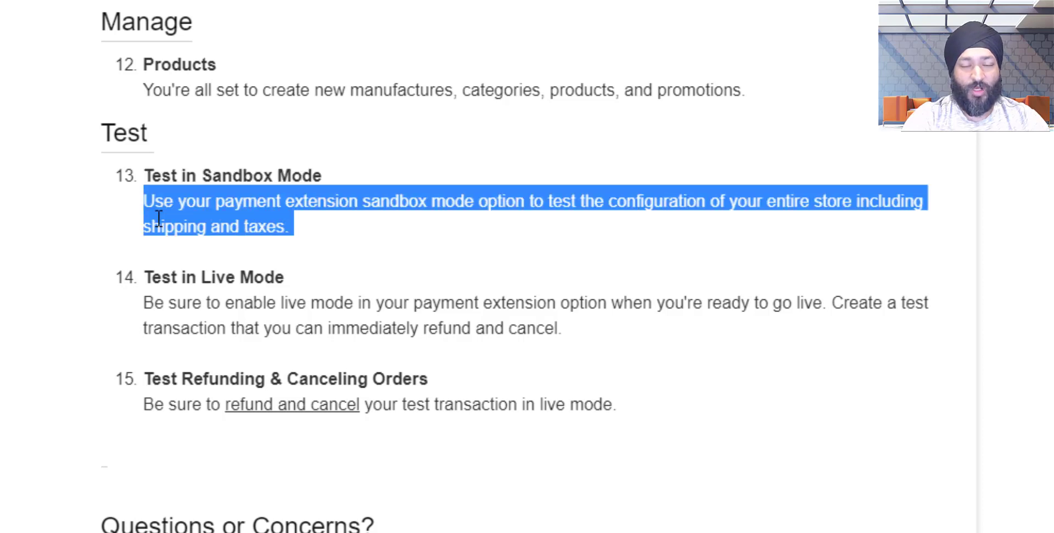
{"action": "triple_click", "coordinate": [162, 275]}
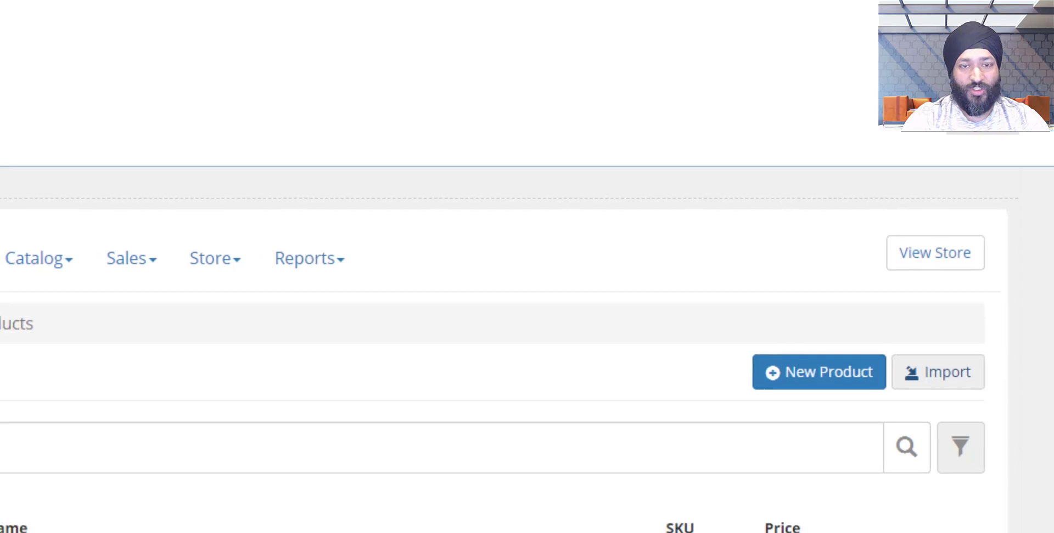
{"action": "left_click", "coordinate": [271, 209]}
{"action": "left_click", "coordinate": [338, 192]}
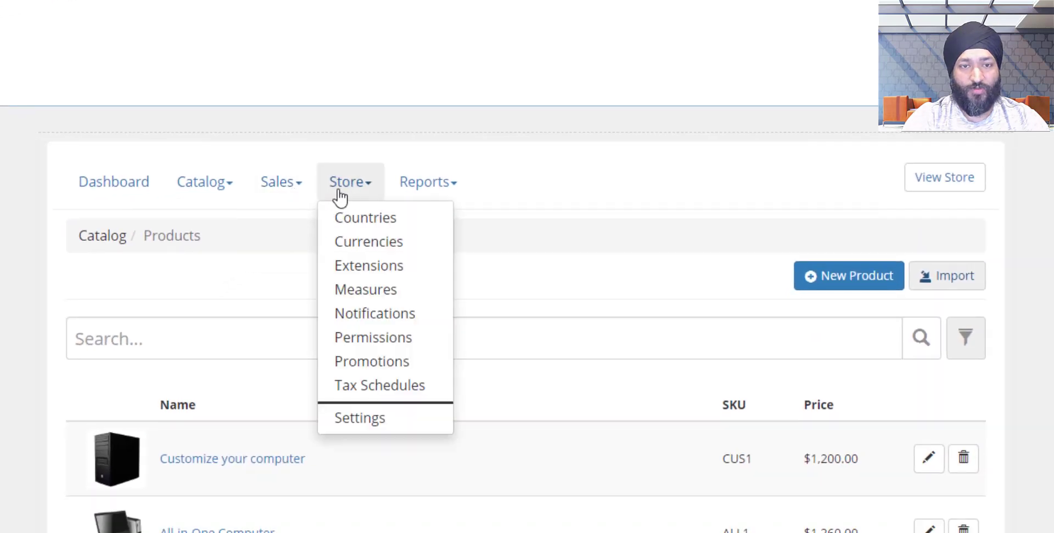
Go to Store Extensions and view PayPal Express Checkout's settings without changes.
{"action": "left_click", "coordinate": [366, 275]}
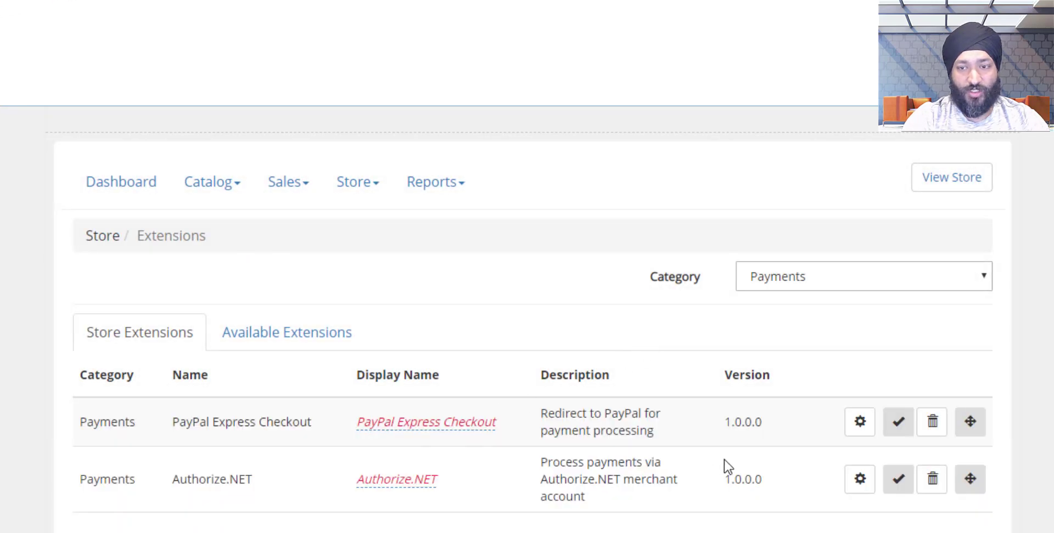
{"action": "left_click", "coordinate": [857, 429]}
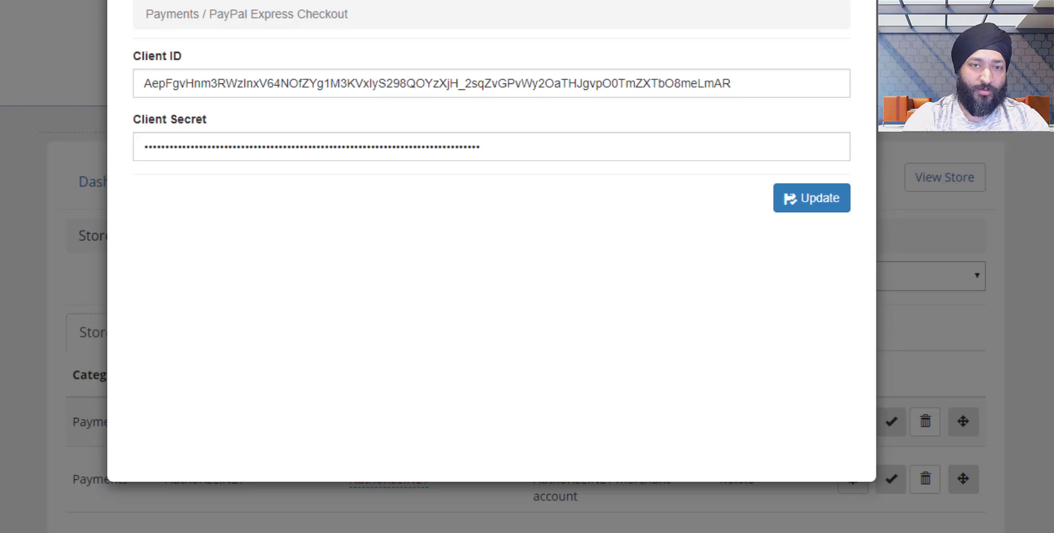
{"action": "key", "text": "Escape"}
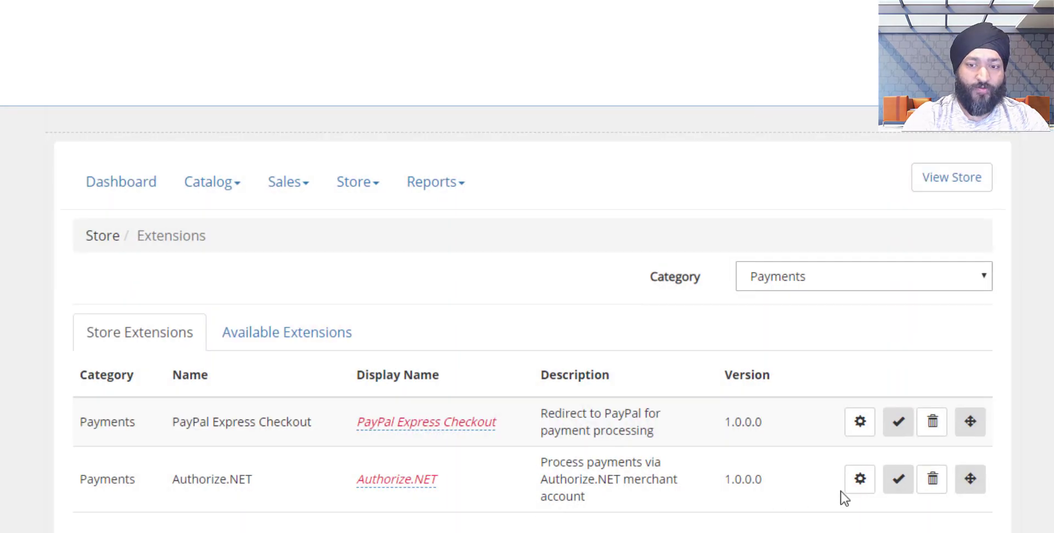
Toggle Authorize.NET to Live and back to Test mode, closing without saving.
{"action": "left_click", "coordinate": [859, 491]}
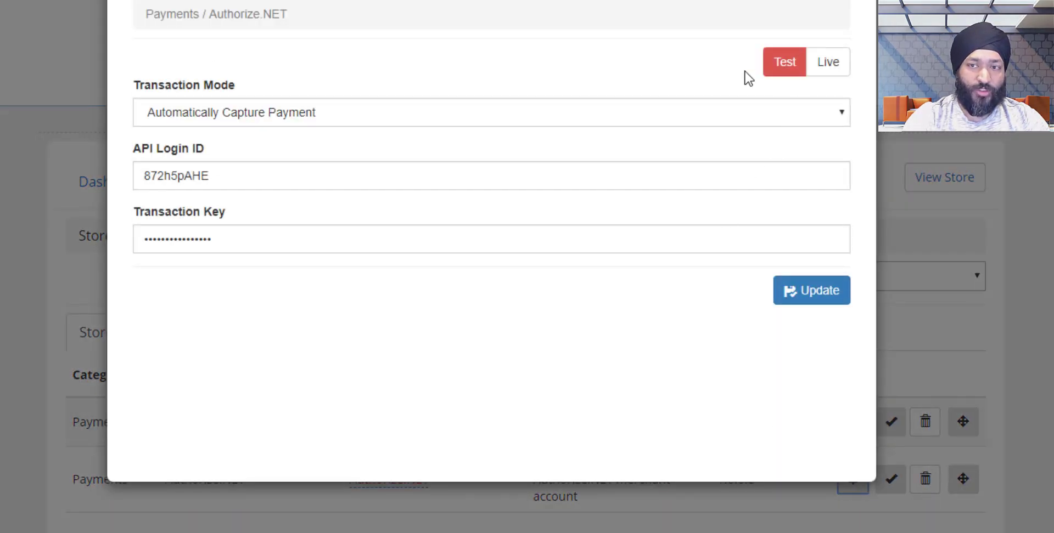
{"action": "left_click", "coordinate": [832, 67]}
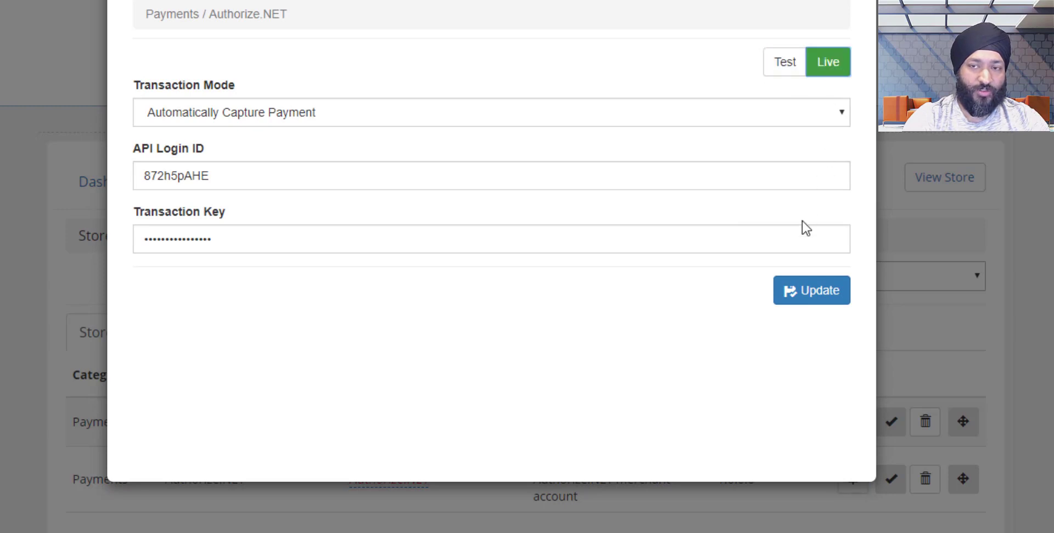
{"action": "left_click", "coordinate": [784, 62]}
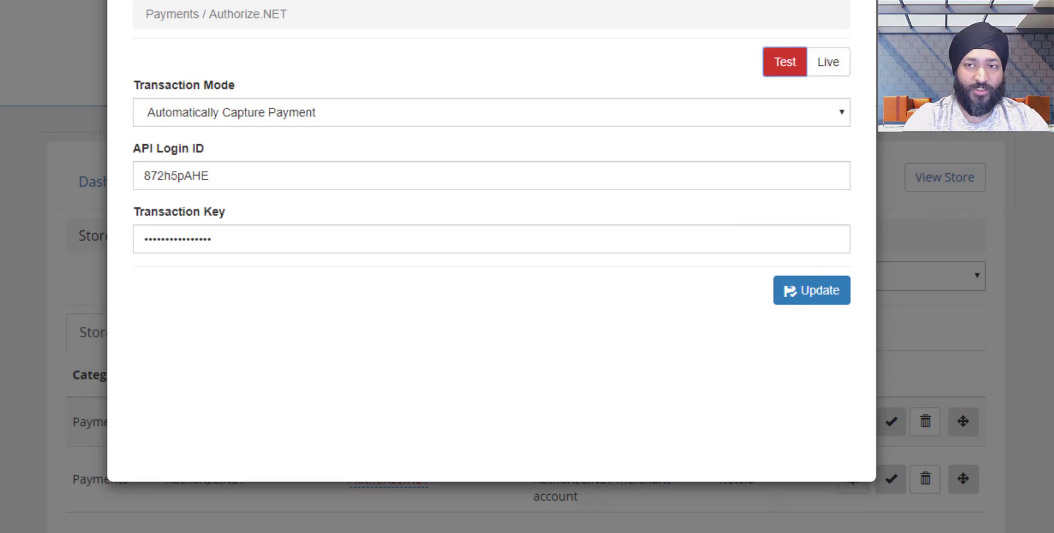
{"action": "left_click", "coordinate": [857, 1]}
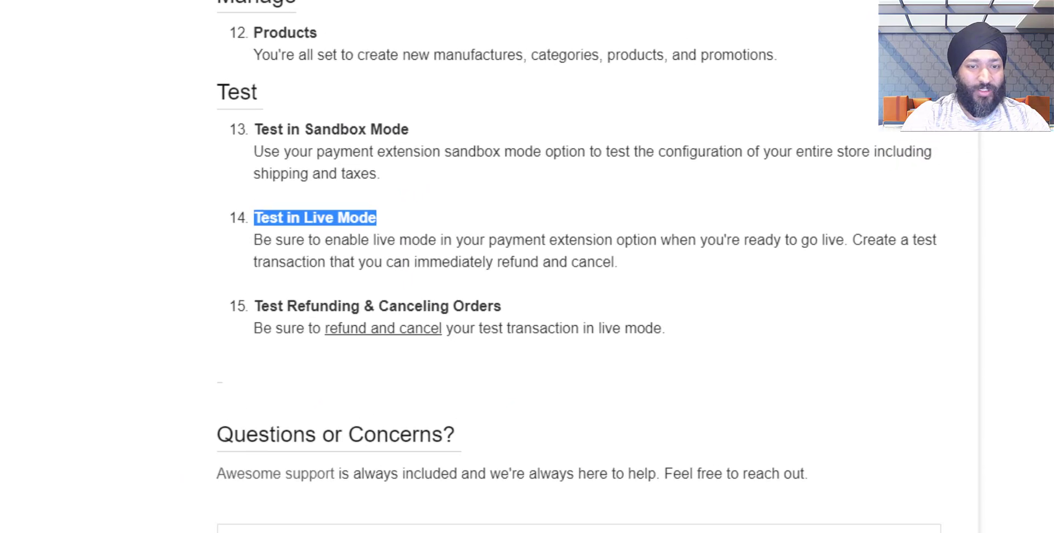
Open the only order, 494, from the Sales > Orders list.
{"action": "scroll", "coordinate": [516, 267], "scroll_direction": "down", "scroll_amount": 5}
{"action": "scroll", "coordinate": [516, 266], "scroll_direction": "up", "scroll_amount": 2}
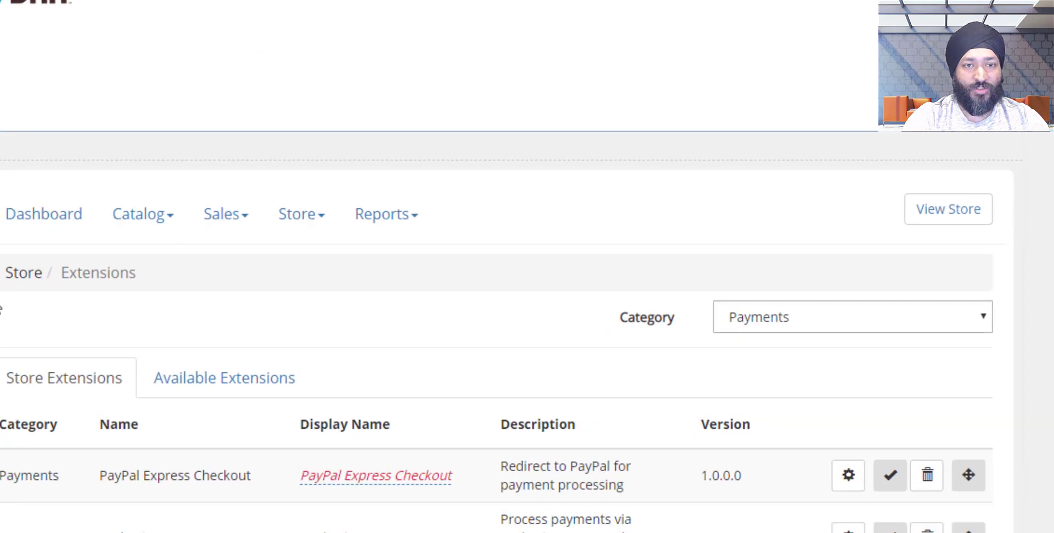
{"action": "left_click", "coordinate": [301, 195]}
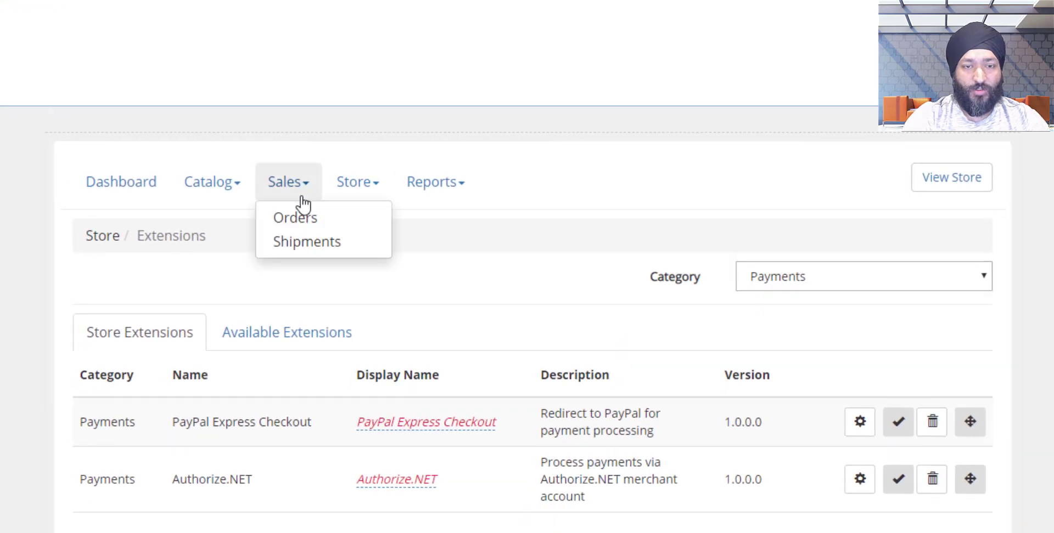
{"action": "left_click", "coordinate": [299, 221]}
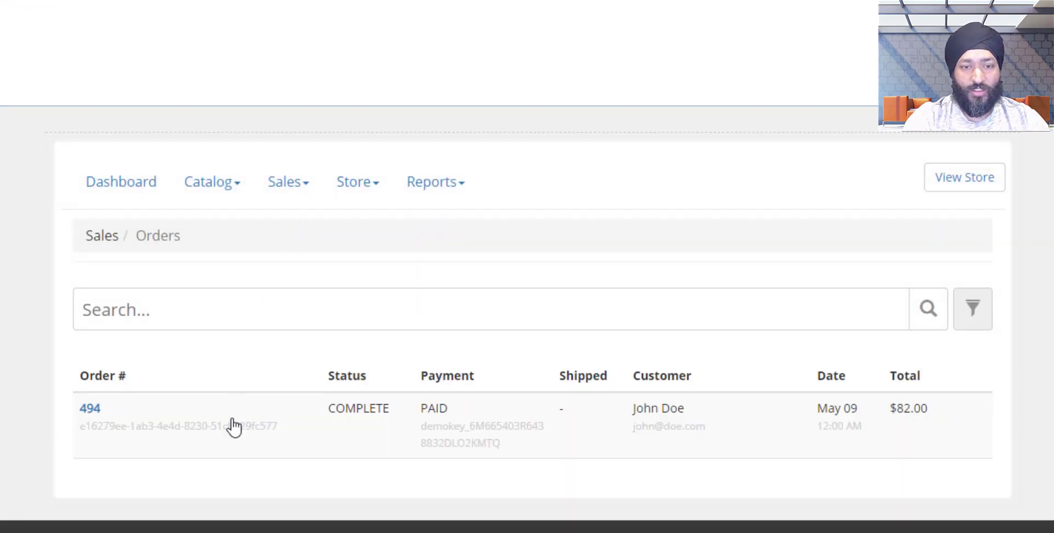
{"action": "left_click", "coordinate": [94, 409]}
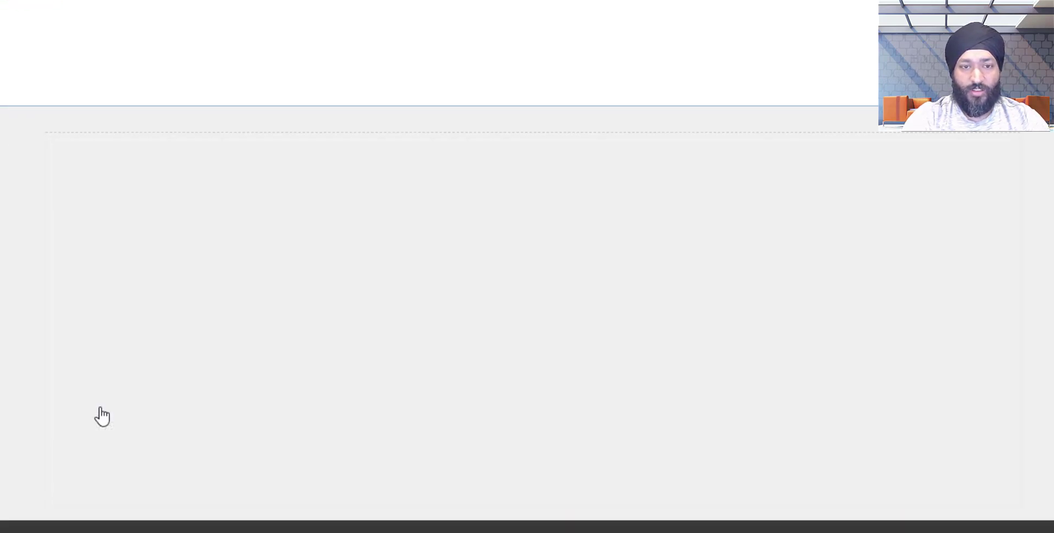
Start a status change on order 494, leave it Complete, and cancel.
{"action": "scroll", "coordinate": [369, 475], "scroll_direction": "down", "scroll_amount": 3}
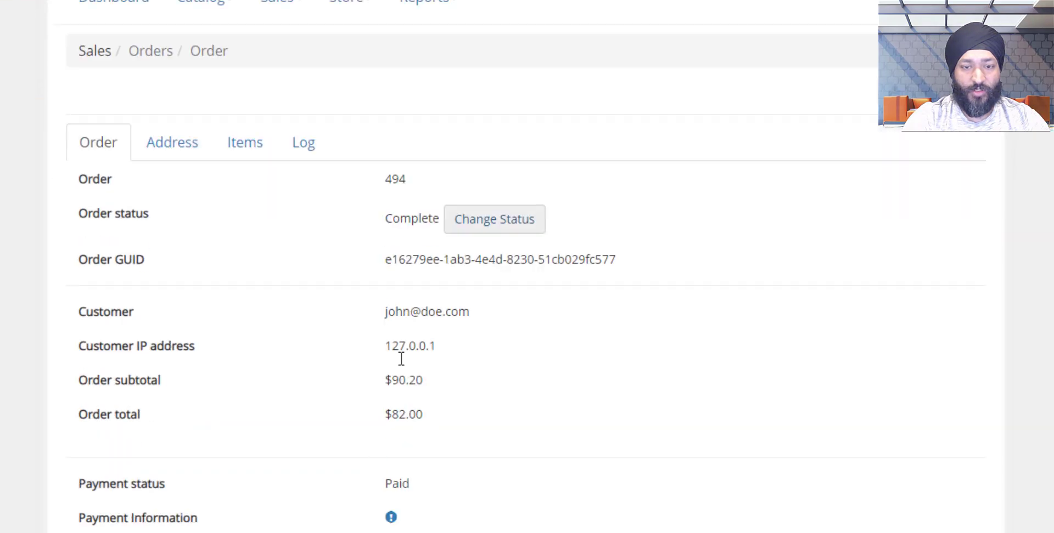
{"action": "left_click", "coordinate": [481, 226]}
{"action": "left_click", "coordinate": [483, 233]}
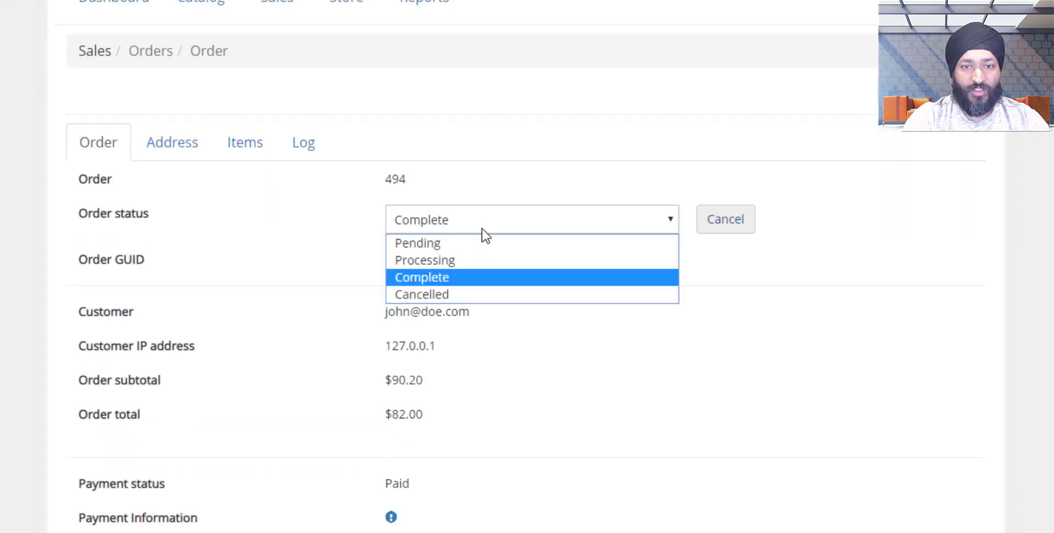
{"action": "left_click", "coordinate": [483, 233]}
{"action": "left_click", "coordinate": [724, 221]}
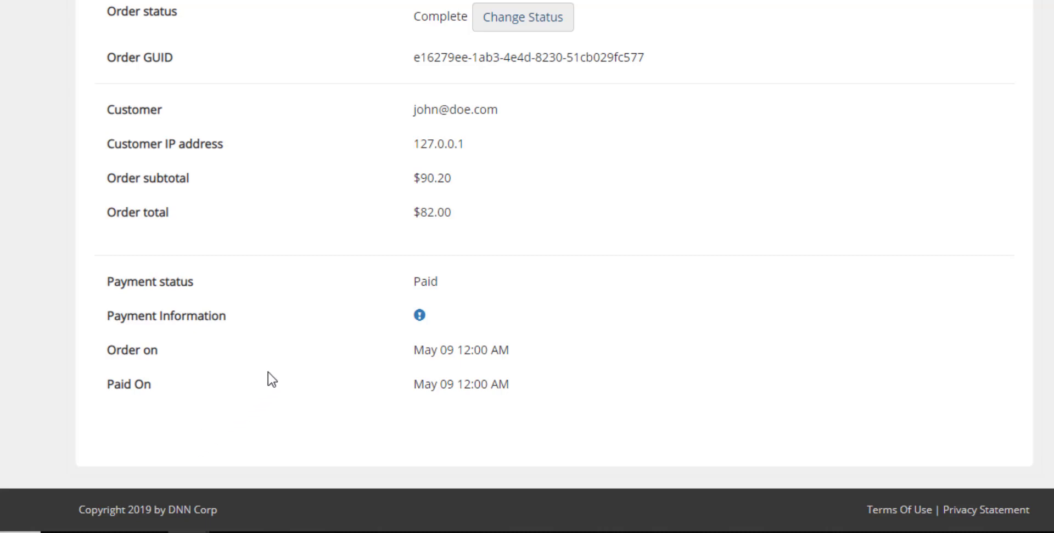
Scroll the setup checklist back up to its first steps.
{"action": "scroll", "coordinate": [272, 379], "scroll_direction": "up", "scroll_amount": 3}
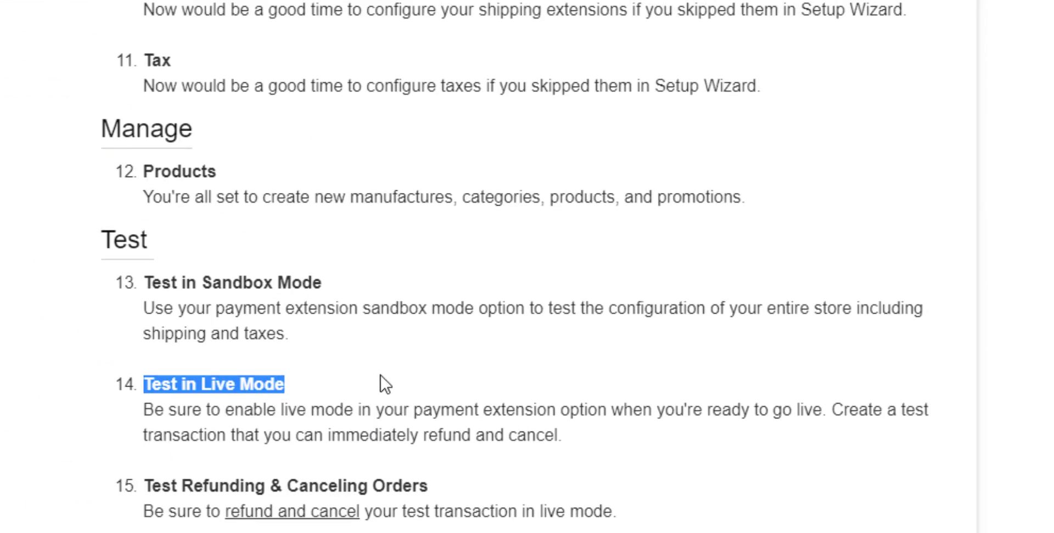
{"action": "scroll", "coordinate": [502, 492], "scroll_direction": "up", "scroll_amount": 15}
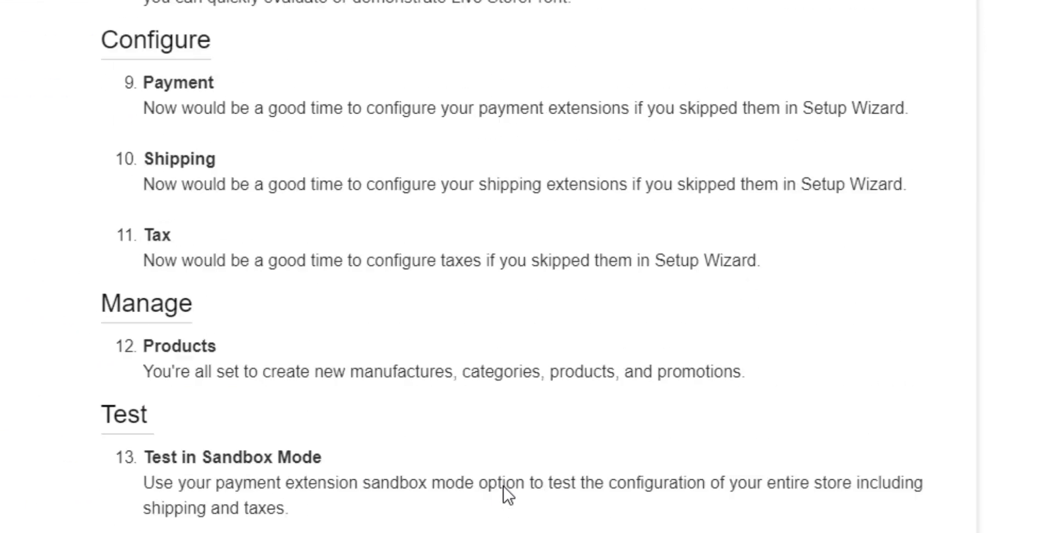
{"action": "scroll", "coordinate": [504, 485], "scroll_direction": "up", "scroll_amount": 7}
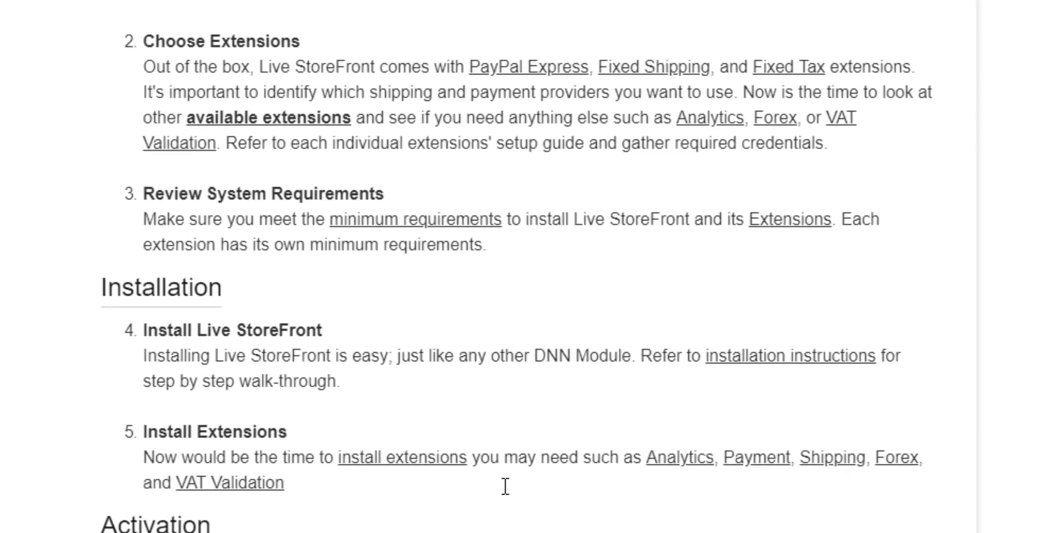
{"action": "scroll", "coordinate": [503, 494], "scroll_direction": "down", "scroll_amount": 2}
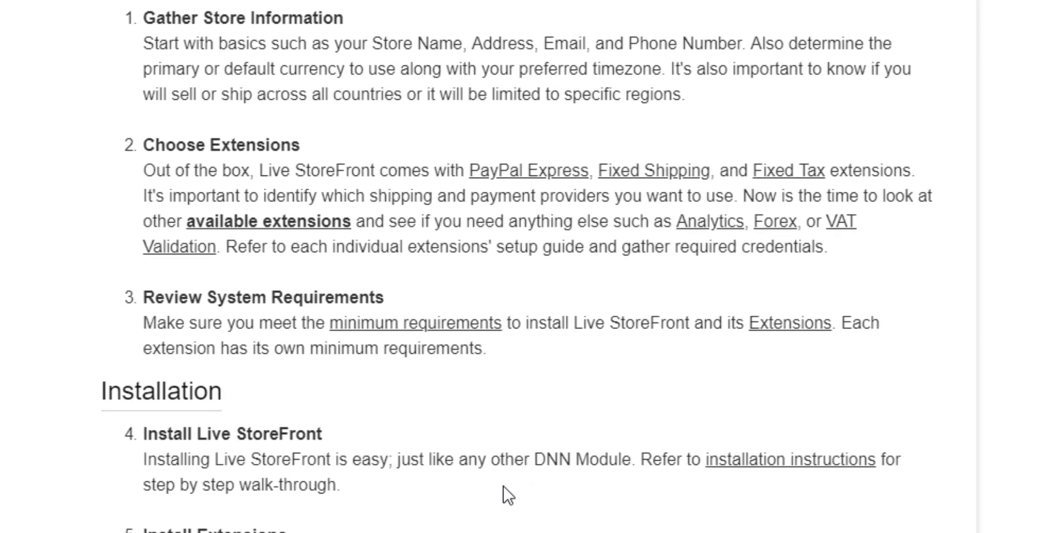